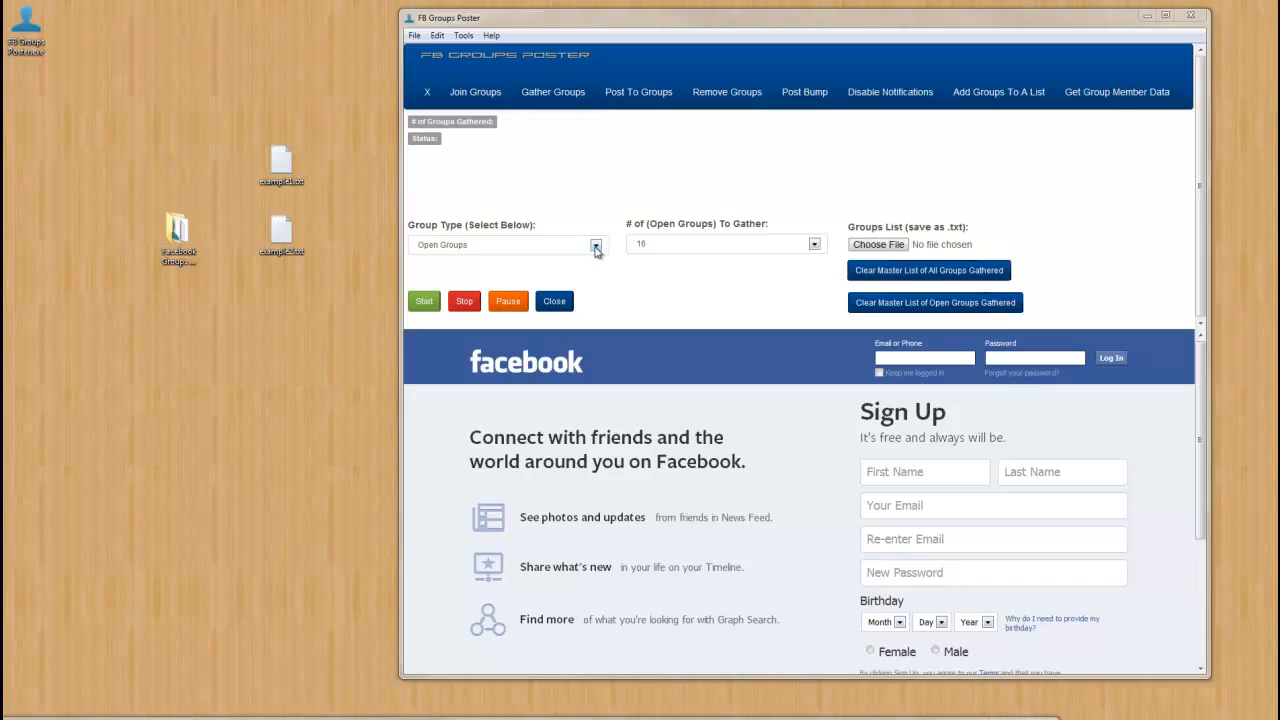
Step: Examine the available group types and the range of open-group counts that can be gathered
{"action": "left_click", "coordinate": [595, 247]}
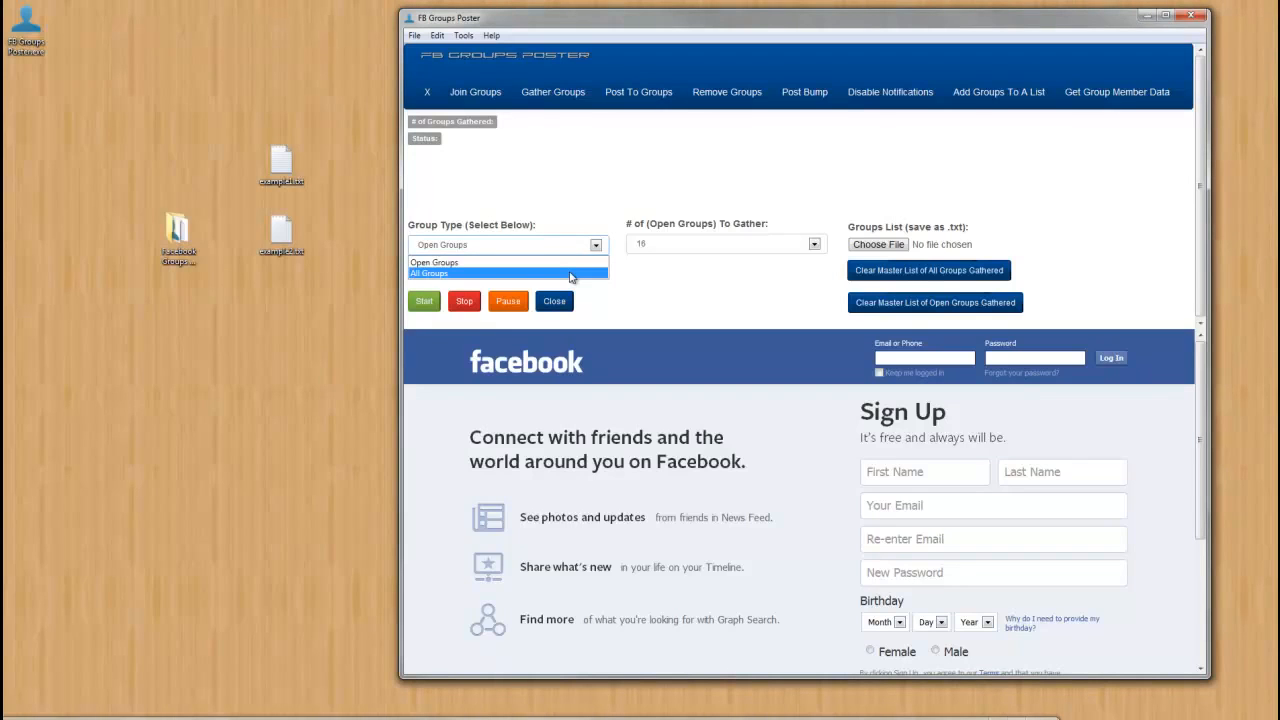
{"action": "left_click", "coordinate": [577, 213]}
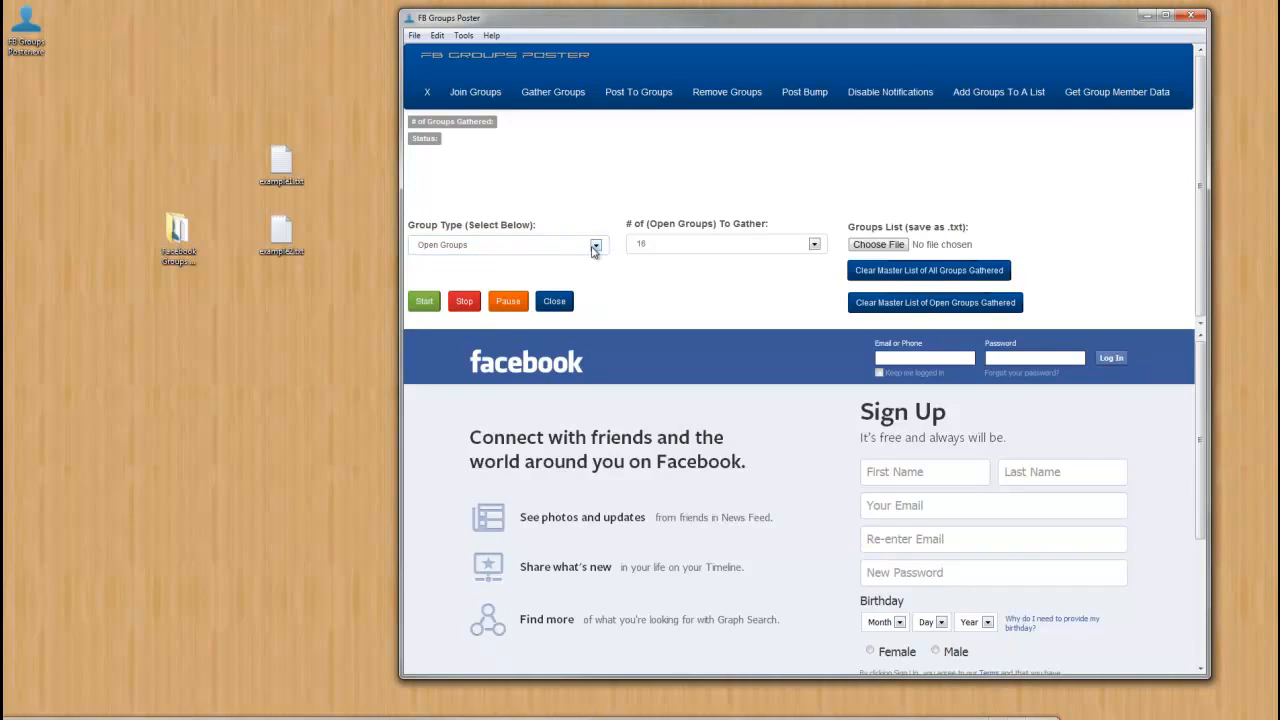
{"action": "left_click", "coordinate": [813, 245]}
{"action": "scroll", "coordinate": [753, 310], "scroll_direction": "down", "scroll_amount": 6}
{"action": "scroll", "coordinate": [753, 310], "scroll_direction": "down", "scroll_amount": 20}
{"action": "scroll", "coordinate": [753, 310], "scroll_direction": "down", "scroll_amount": 20}
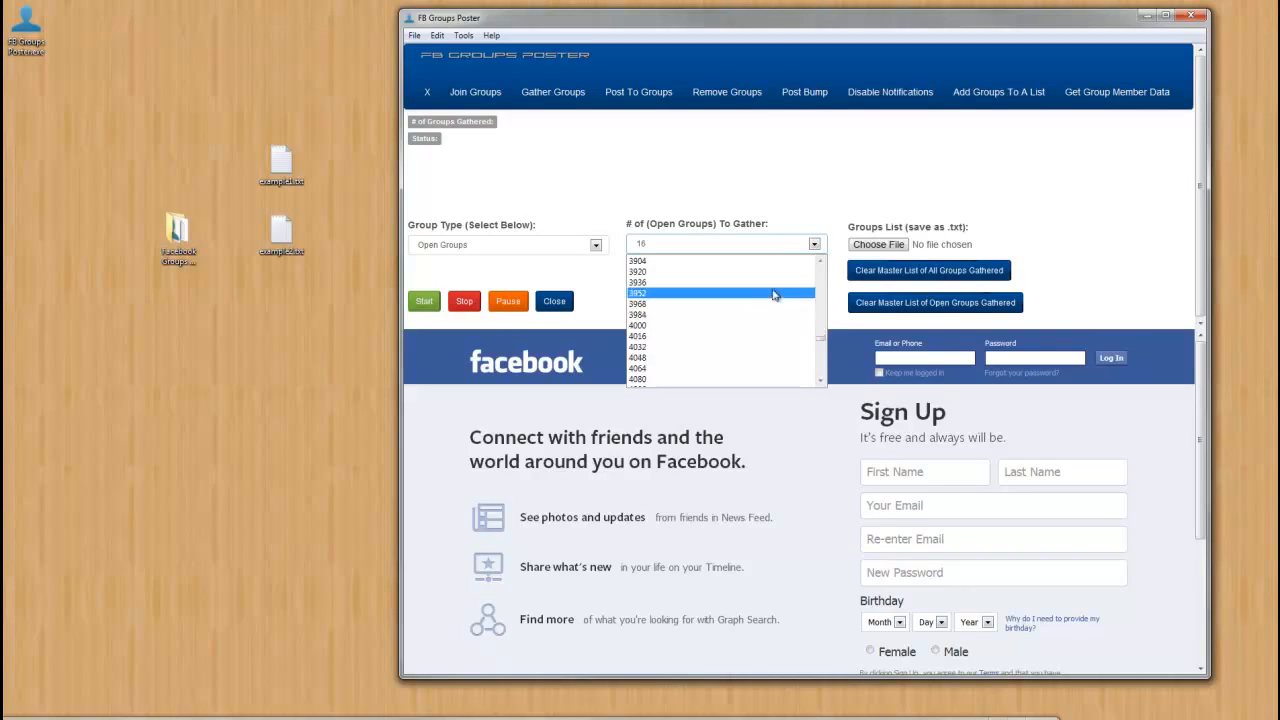
{"action": "left_click_drag", "start_coordinate": [820, 339], "coordinate": [815, 388]}
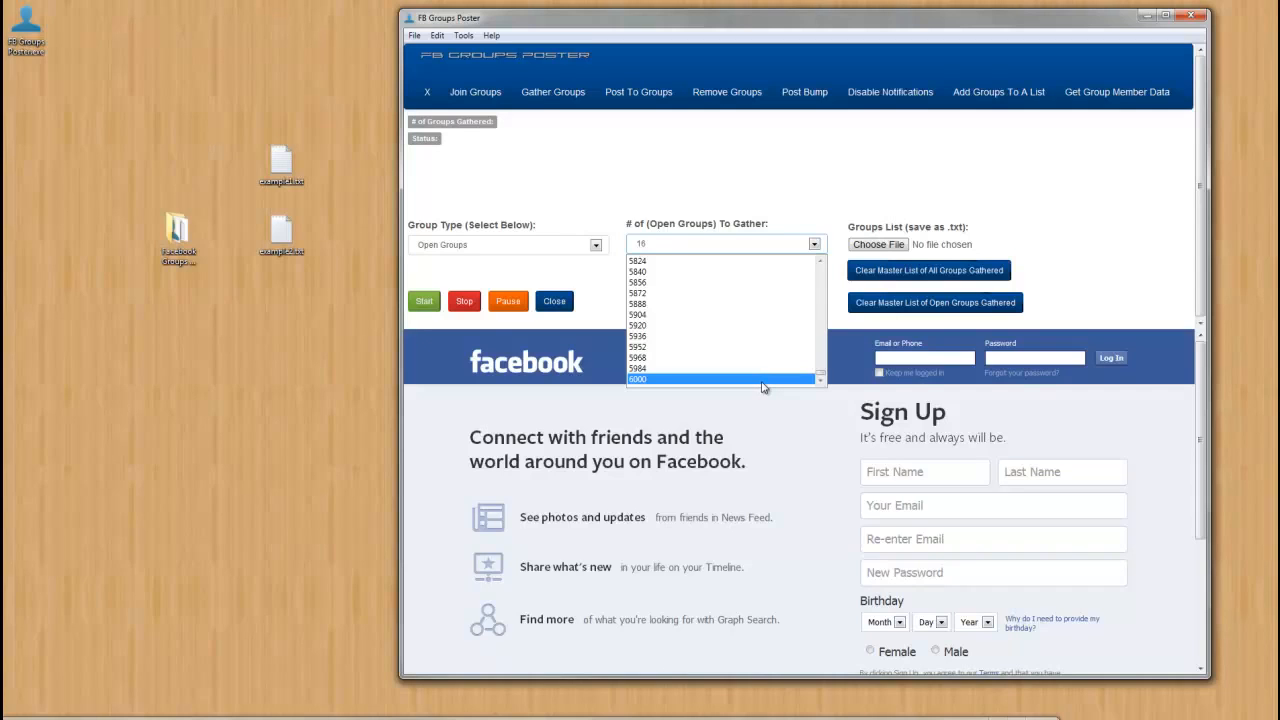
{"action": "scroll", "coordinate": [717, 317], "scroll_direction": "up", "scroll_amount": 3}
{"action": "scroll", "coordinate": [717, 317], "scroll_direction": "up", "scroll_amount": 20}
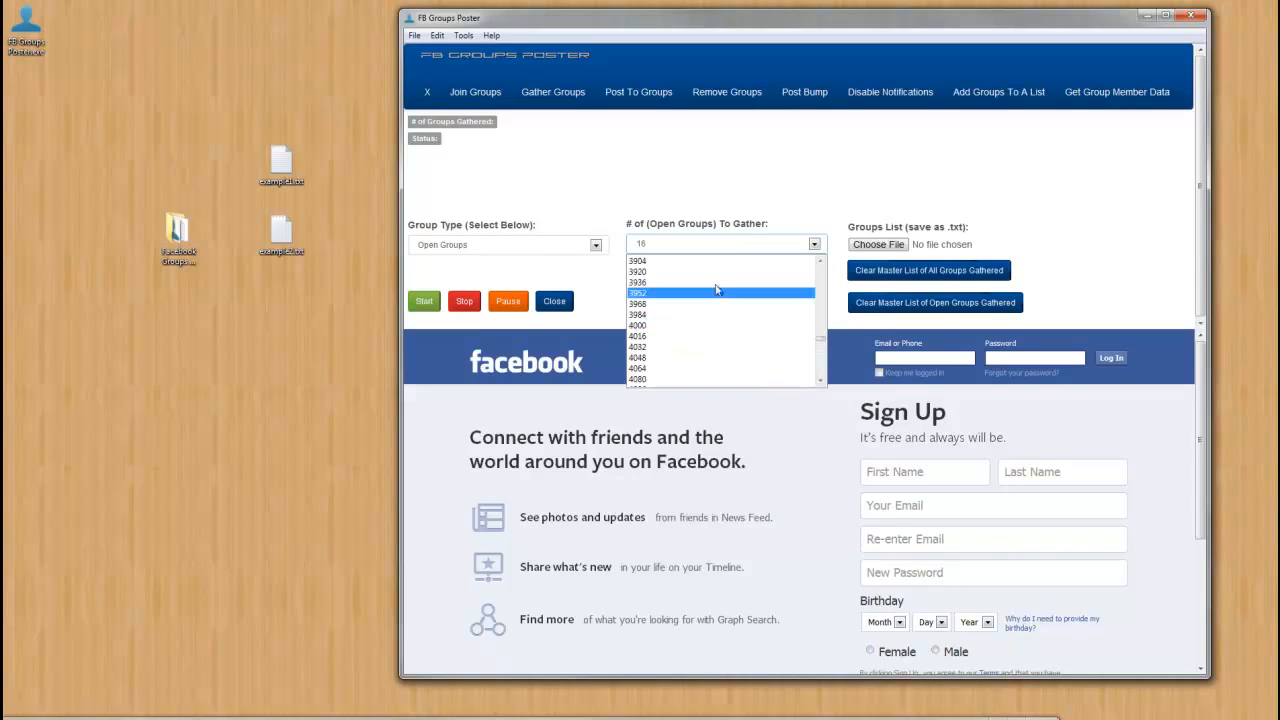
{"action": "left_click", "coordinate": [742, 181]}
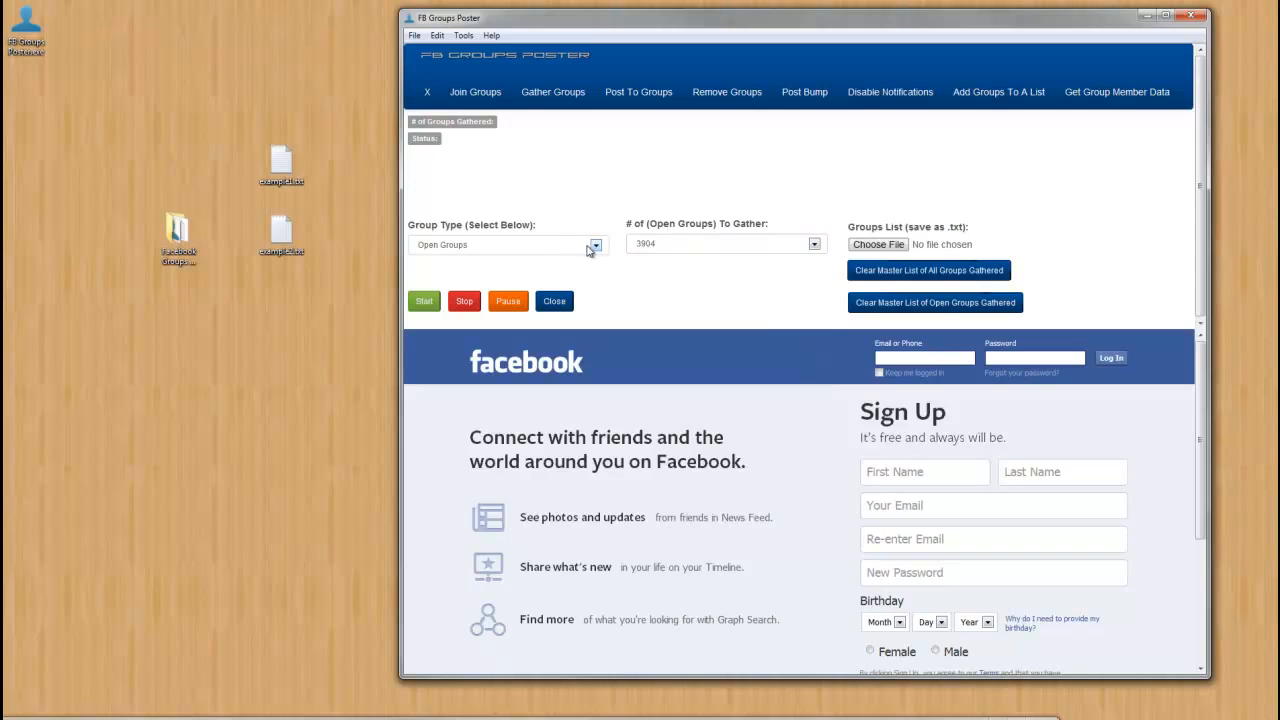
Step: Set the number of open groups to gather to 16
{"action": "left_click", "coordinate": [664, 250]}
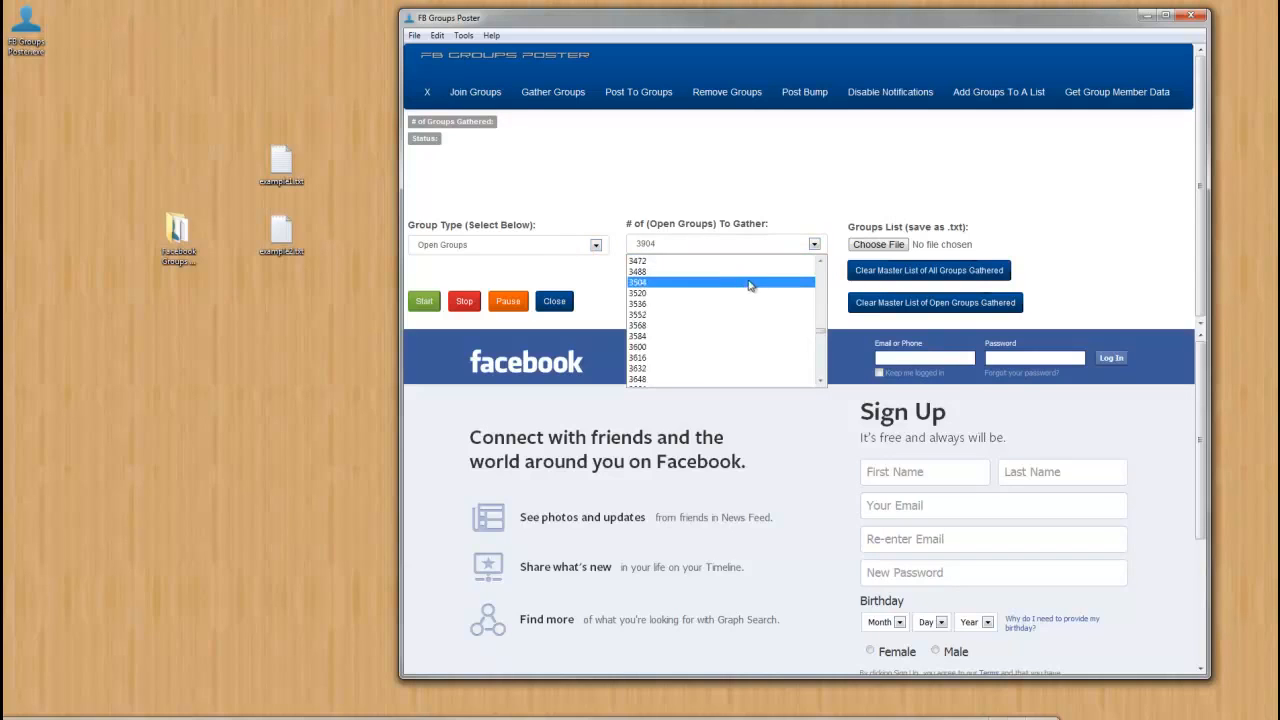
{"action": "left_click_drag", "start_coordinate": [818, 325], "coordinate": [820, 258]}
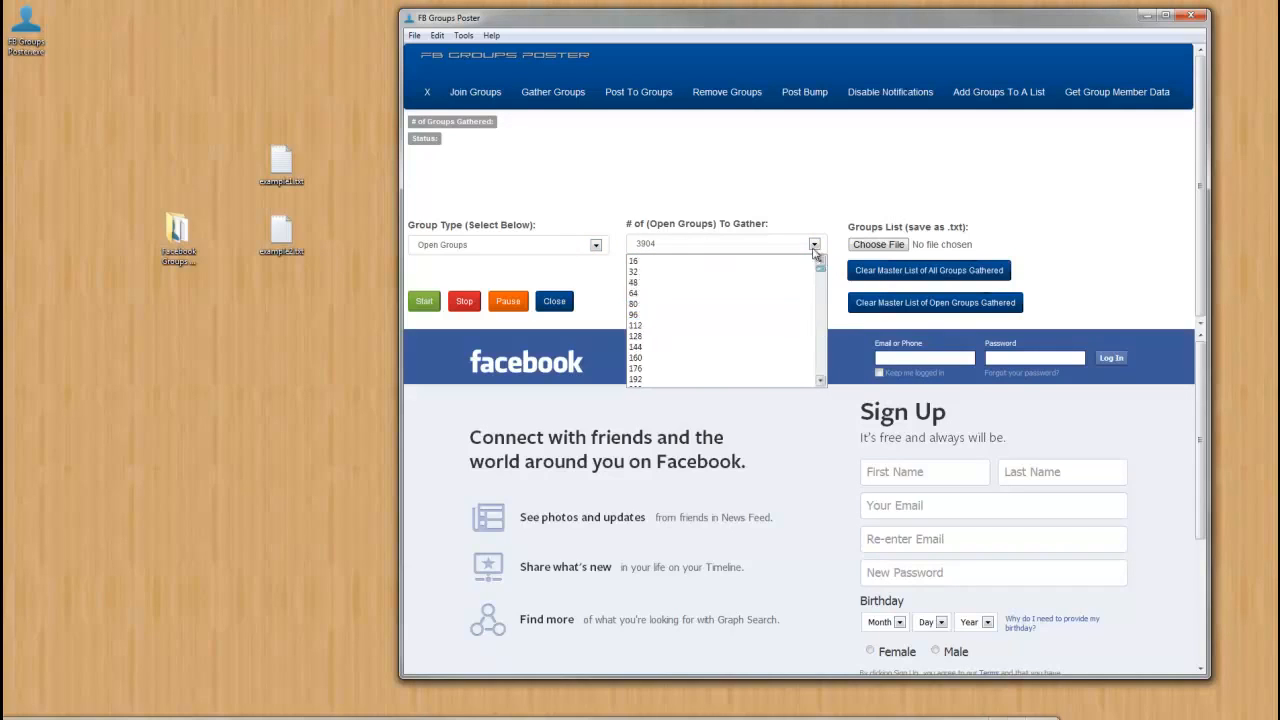
{"action": "left_click", "coordinate": [757, 264]}
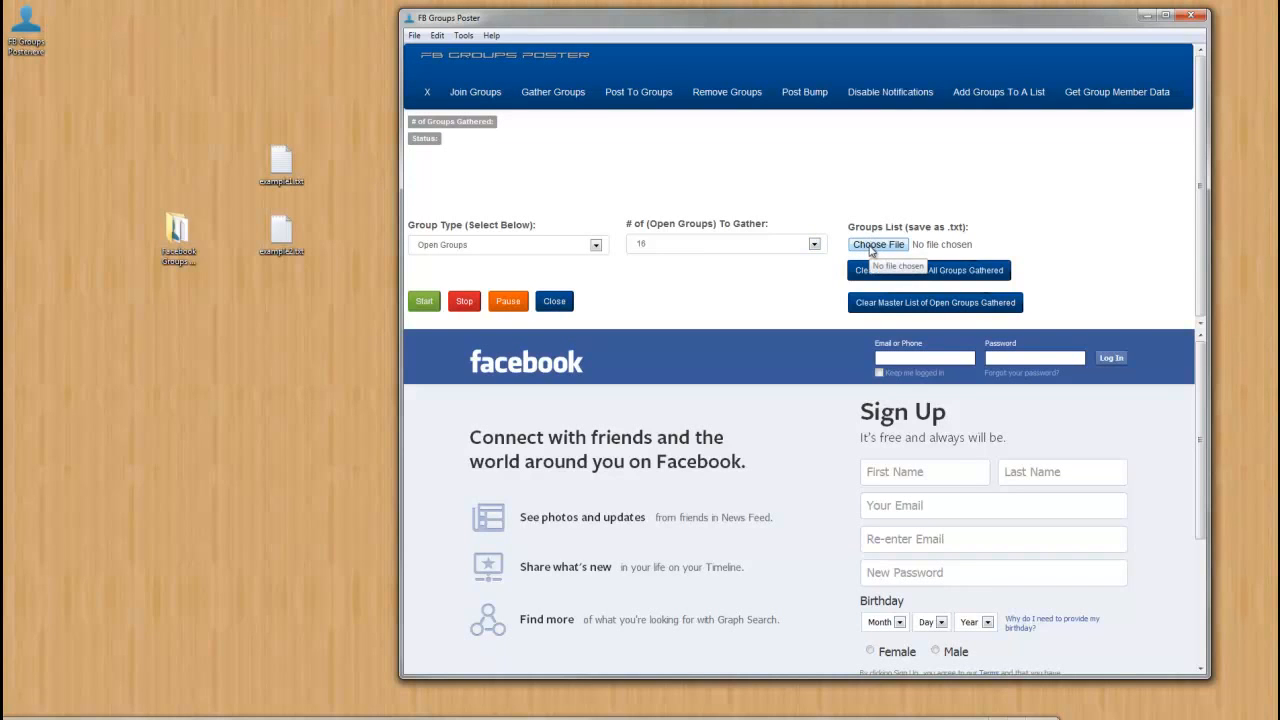
Step: Check the contents of example1.txt and example2.txt from the desktop in Notepad, closing each file after viewing it
{"action": "left_click", "coordinate": [285, 160]}
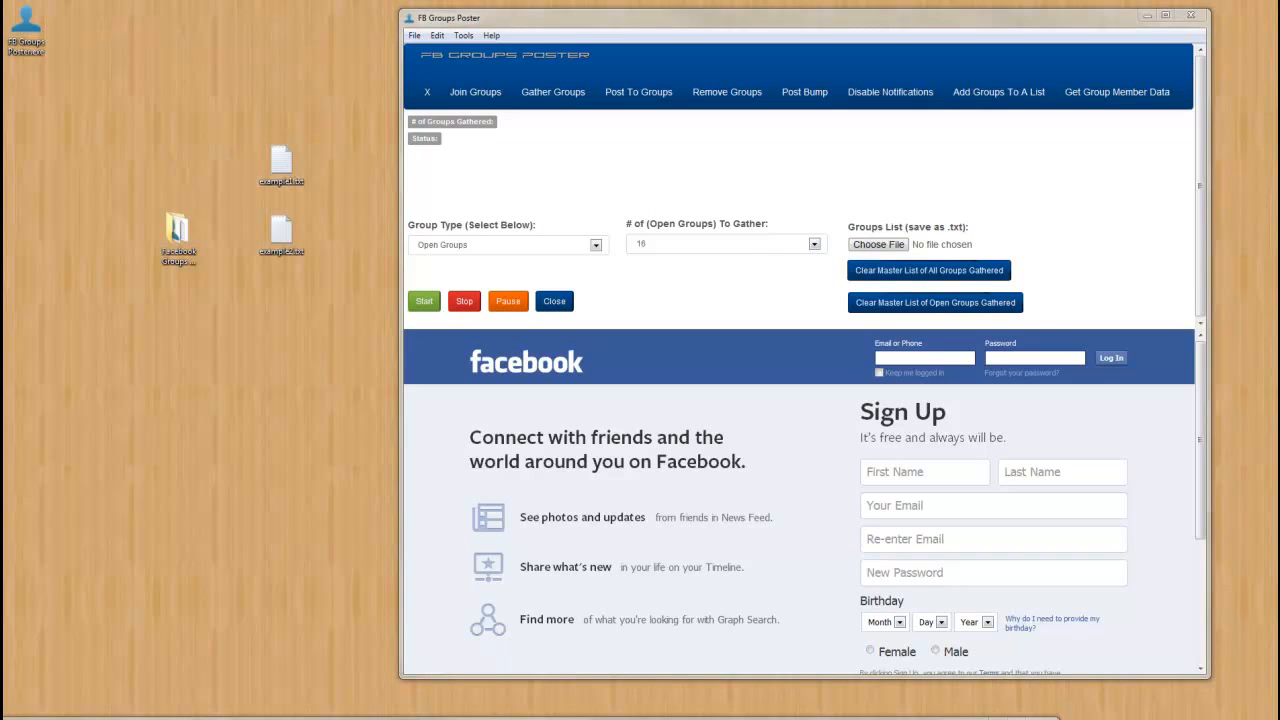
{"action": "left_click_drag", "start_coordinate": [0, 112], "coordinate": [688, 68]}
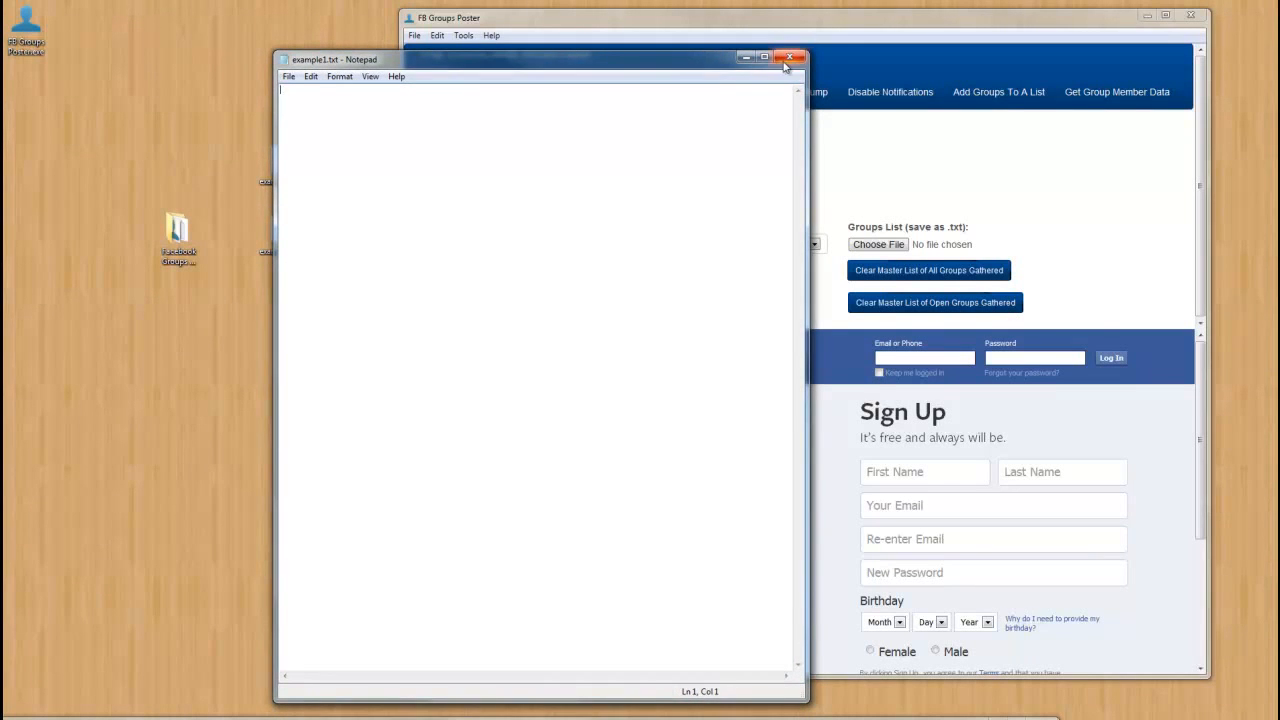
{"action": "left_click", "coordinate": [790, 57]}
{"action": "double_click", "coordinate": [289, 240]}
{"action": "left_click", "coordinate": [786, 48]}
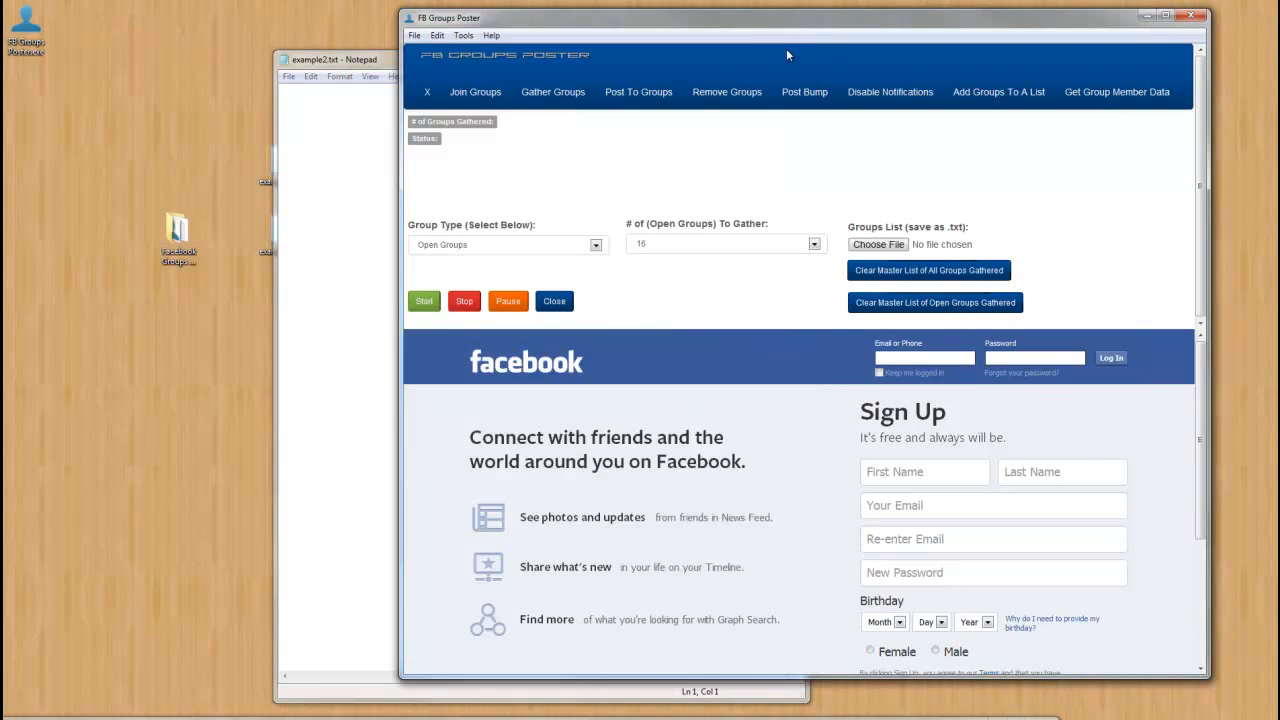
{"action": "left_click", "coordinate": [365, 68]}
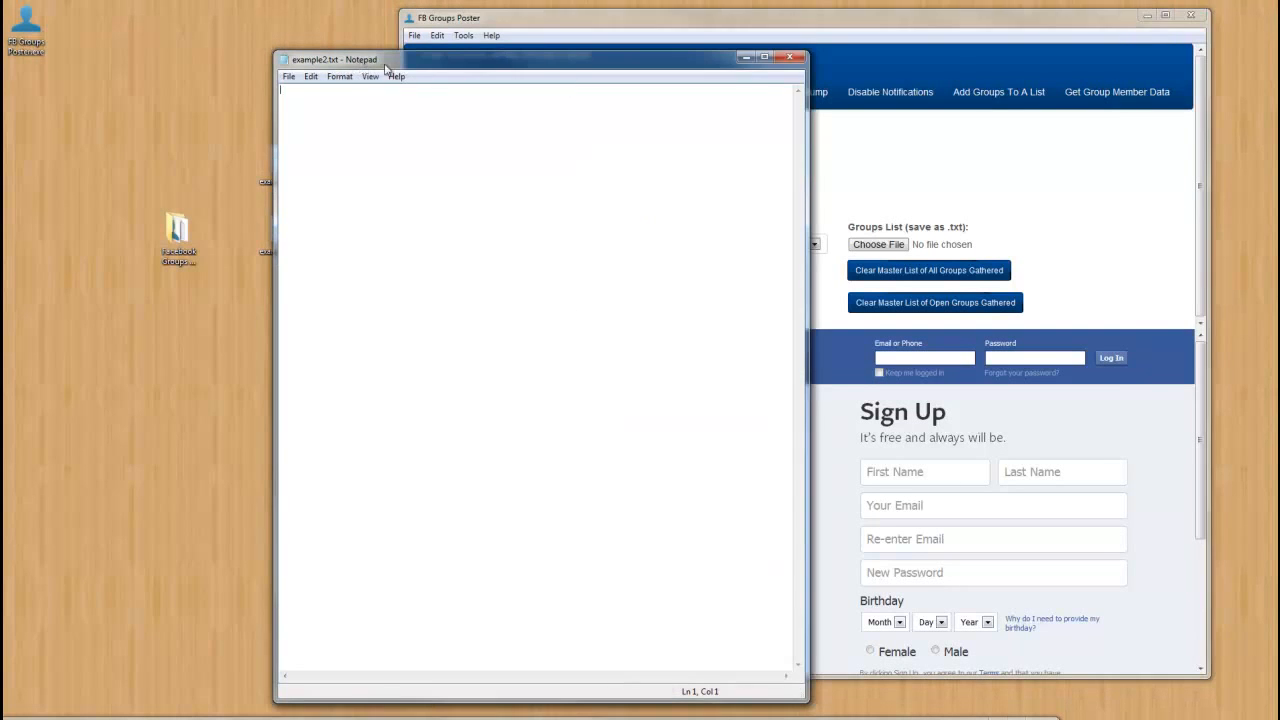
{"action": "left_click", "coordinate": [796, 60]}
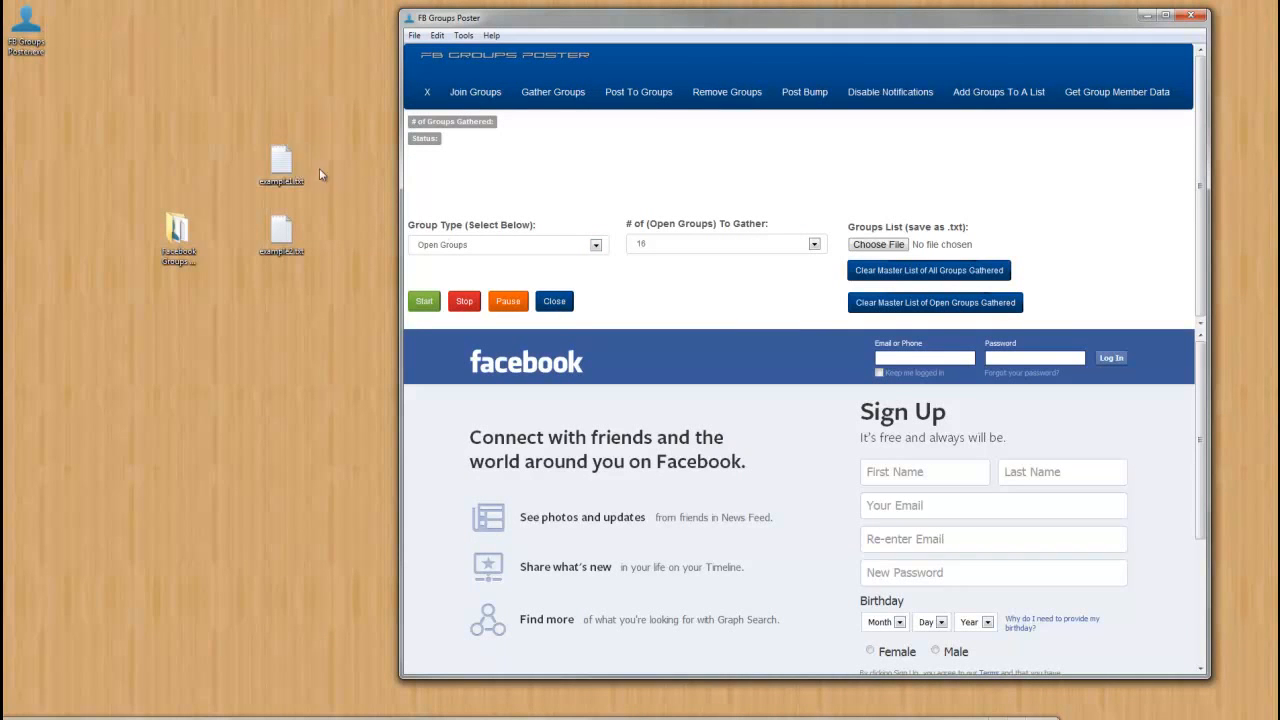
Step: Choose example1.txt on the Desktop as the save file for the groups list, accepting replacement of the existing file
{"action": "left_click", "coordinate": [843, 250]}
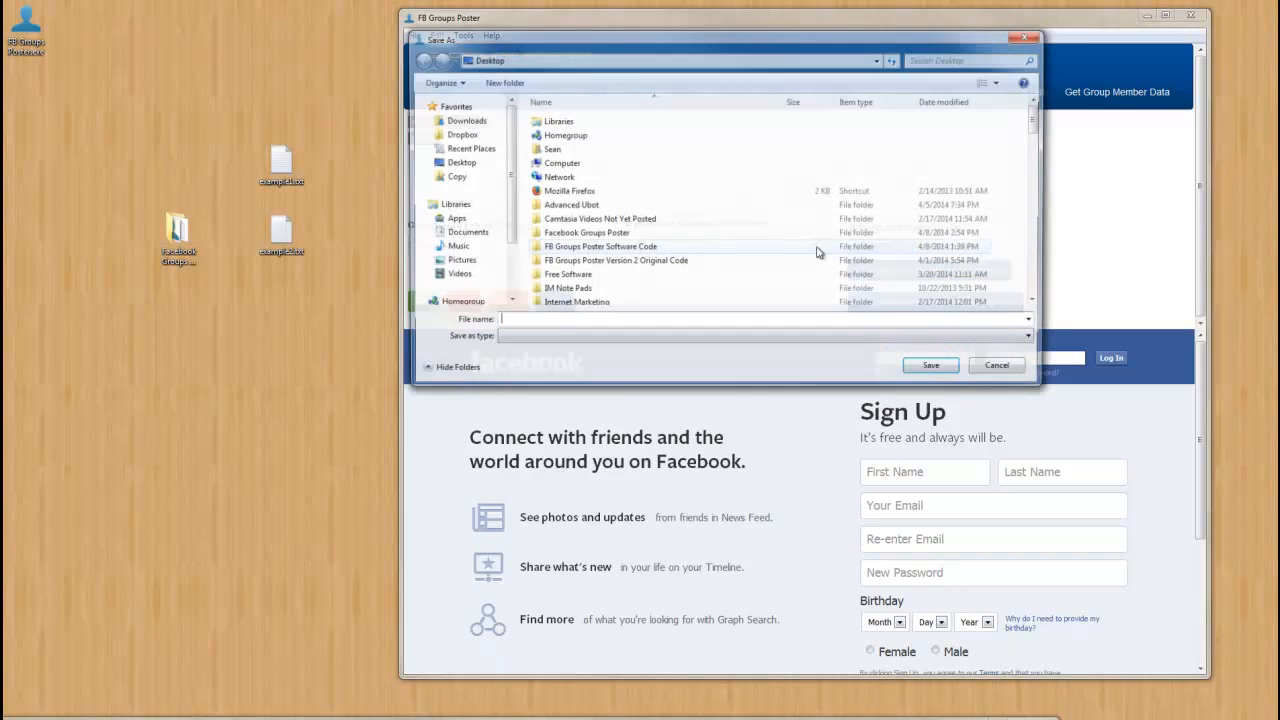
{"action": "scroll", "coordinate": [608, 236], "scroll_direction": "down", "scroll_amount": 5}
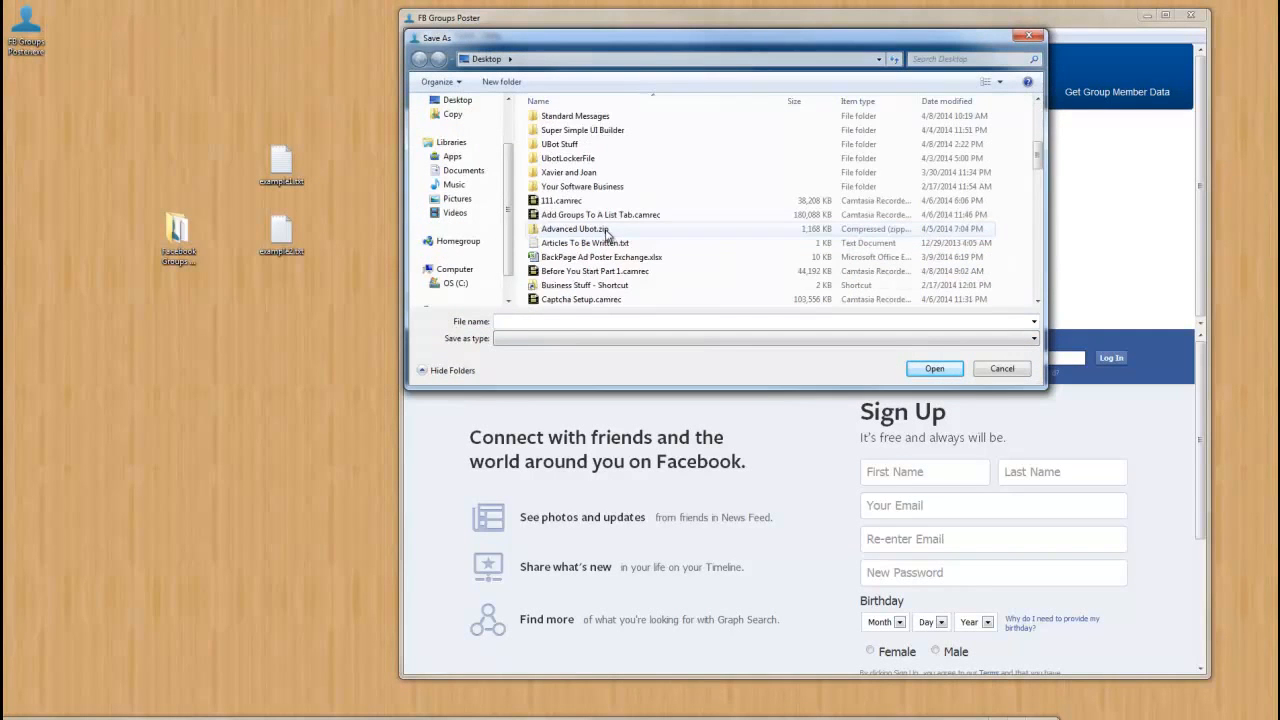
{"action": "scroll", "coordinate": [607, 235], "scroll_direction": "down", "scroll_amount": 5}
{"action": "double_click", "coordinate": [565, 285]}
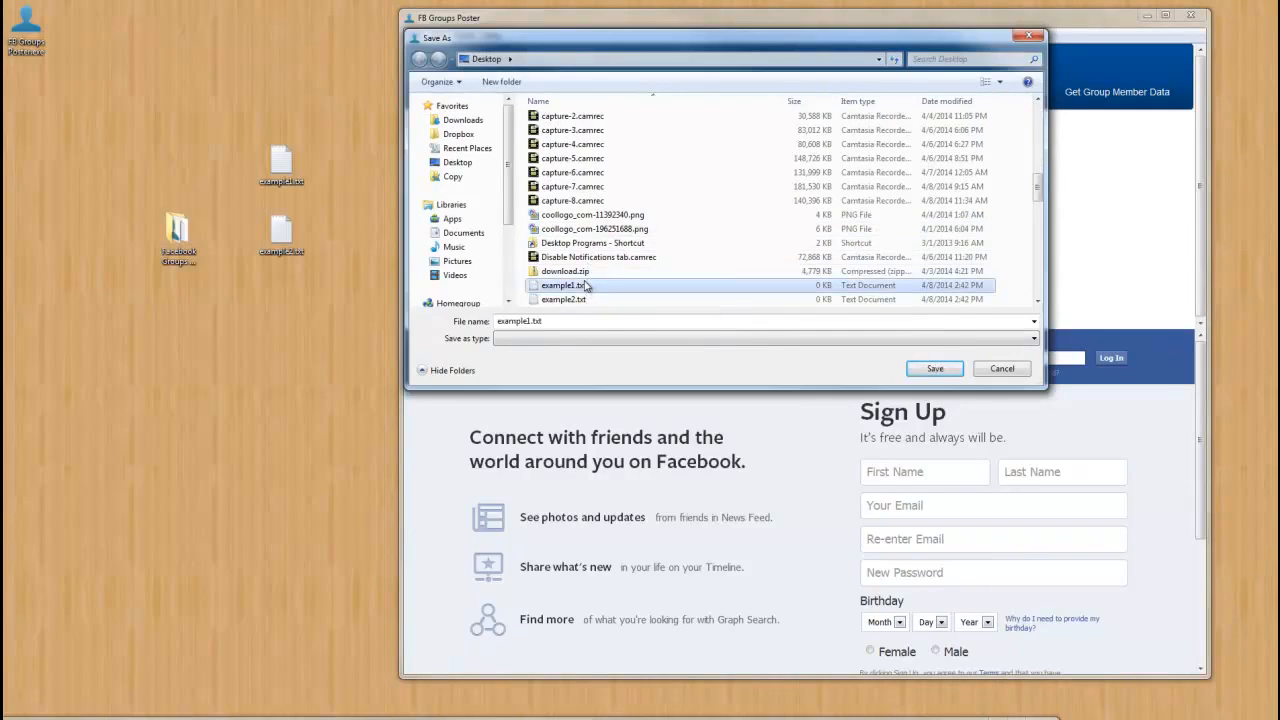
{"action": "left_click", "coordinate": [668, 413]}
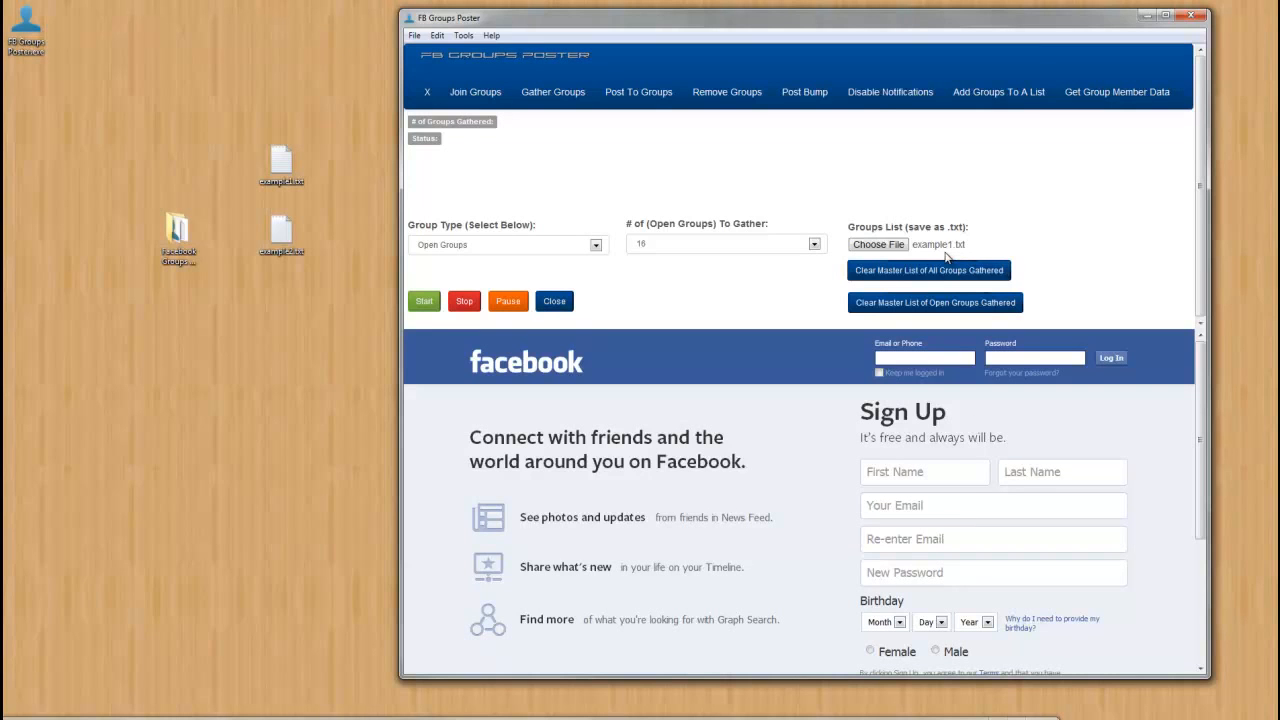
Step: Reselect example1.txt on the Desktop as the groups list file, first declining the replacement and finally accepting it
{"action": "left_click", "coordinate": [884, 246]}
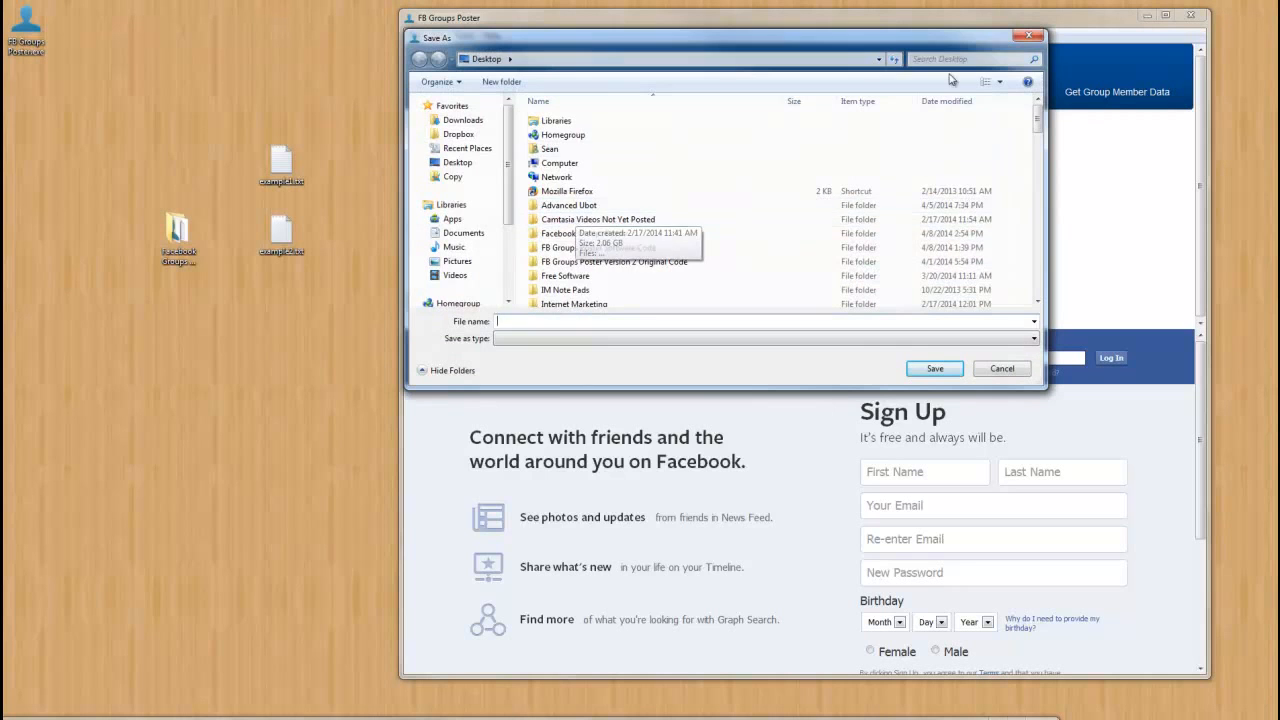
{"action": "left_click_drag", "start_coordinate": [947, 47], "coordinate": [887, 36]}
{"action": "scroll", "coordinate": [525, 245], "scroll_direction": "down", "scroll_amount": 8}
{"action": "scroll", "coordinate": [525, 245], "scroll_direction": "down", "scroll_amount": 5}
{"action": "left_click", "coordinate": [510, 287]}
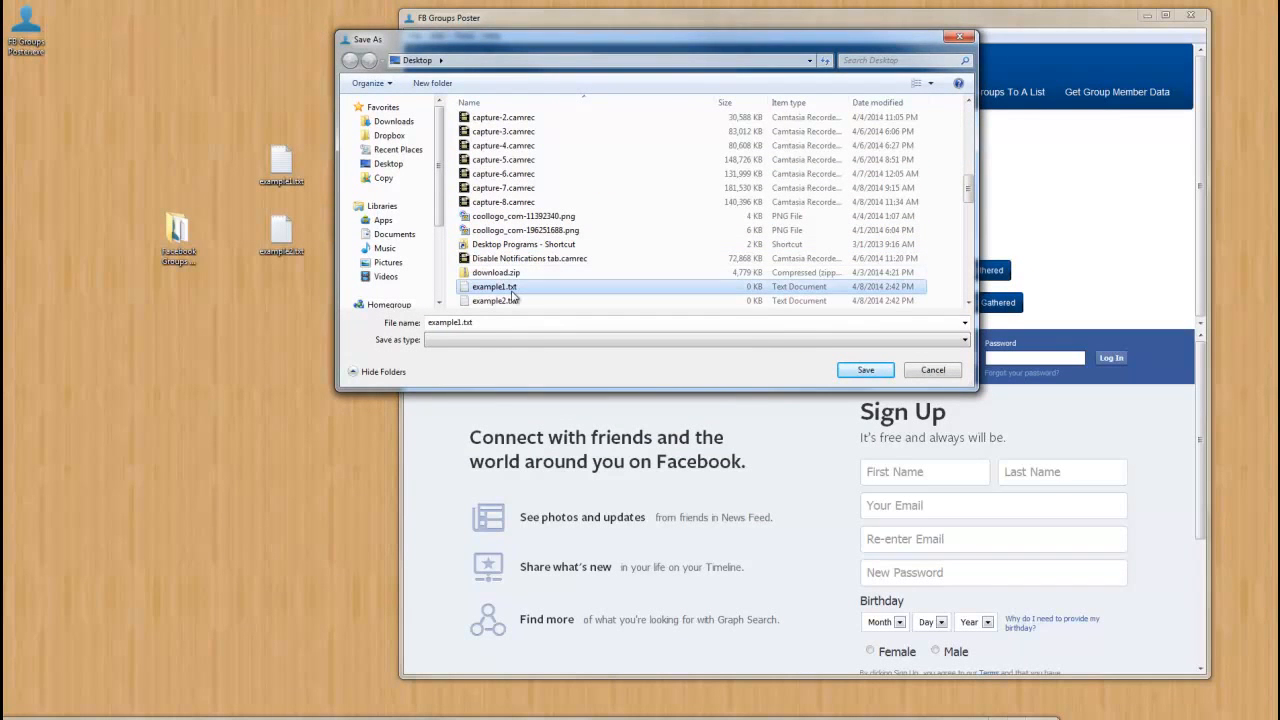
{"action": "double_click", "coordinate": [511, 290]}
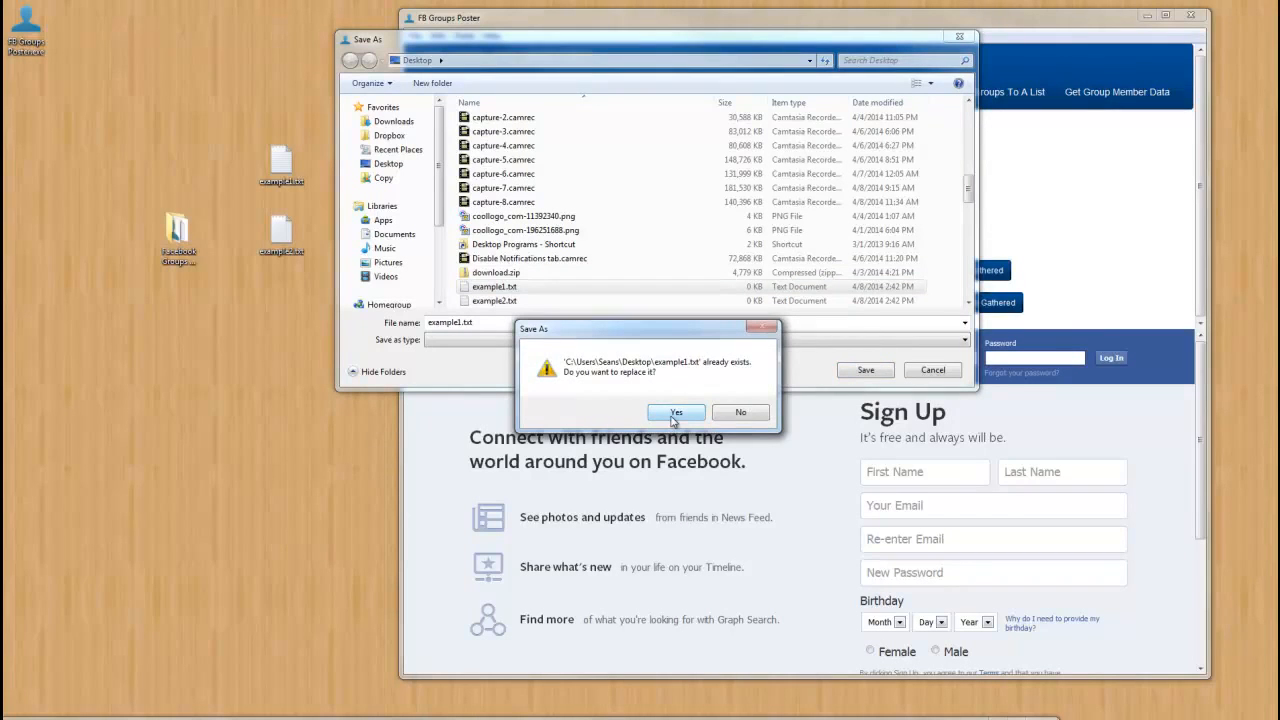
{"action": "left_click", "coordinate": [743, 412]}
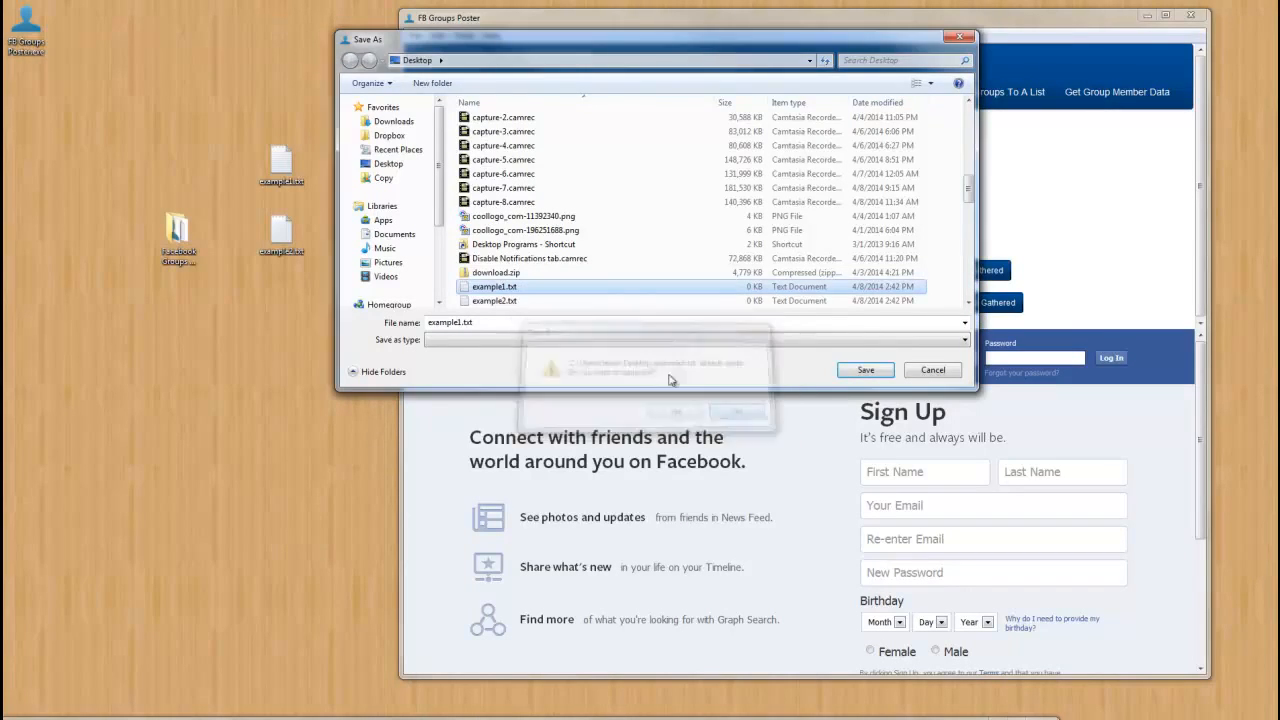
{"action": "double_click", "coordinate": [516, 290]}
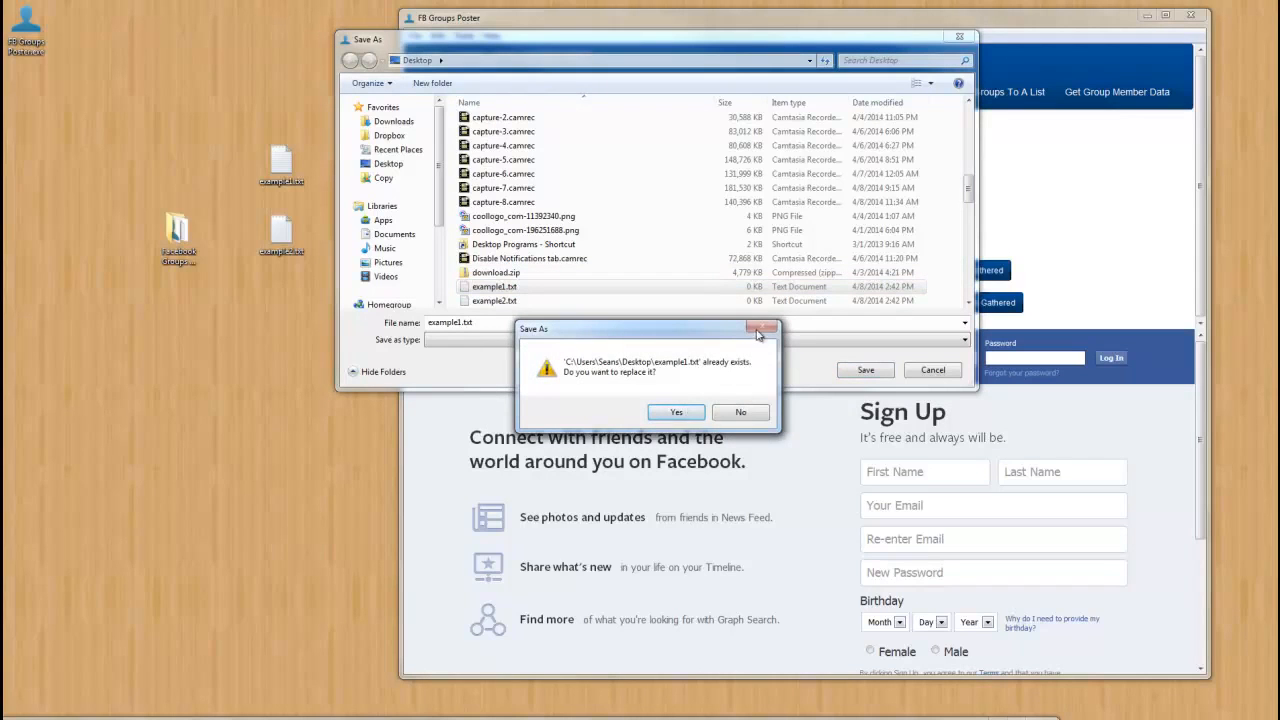
{"action": "left_click", "coordinate": [741, 412]}
{"action": "left_click", "coordinate": [852, 372]}
{"action": "left_click", "coordinate": [660, 412]}
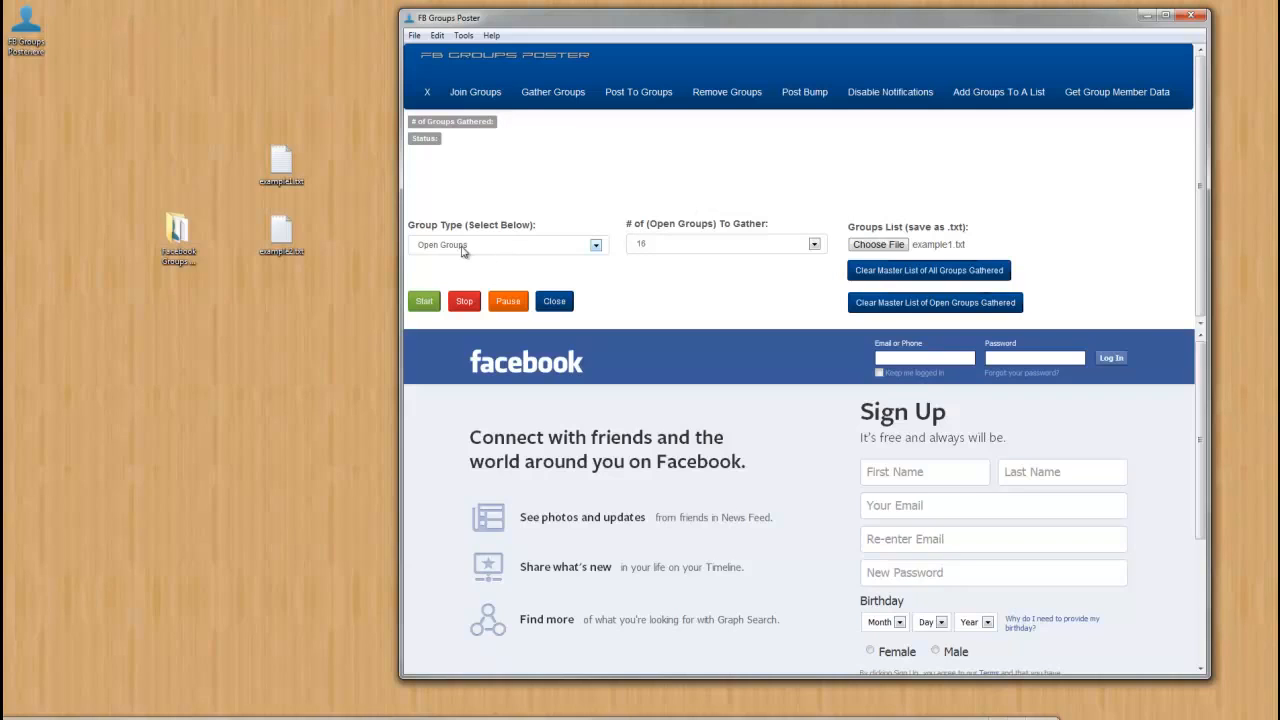
{"action": "left_click", "coordinate": [688, 251]}
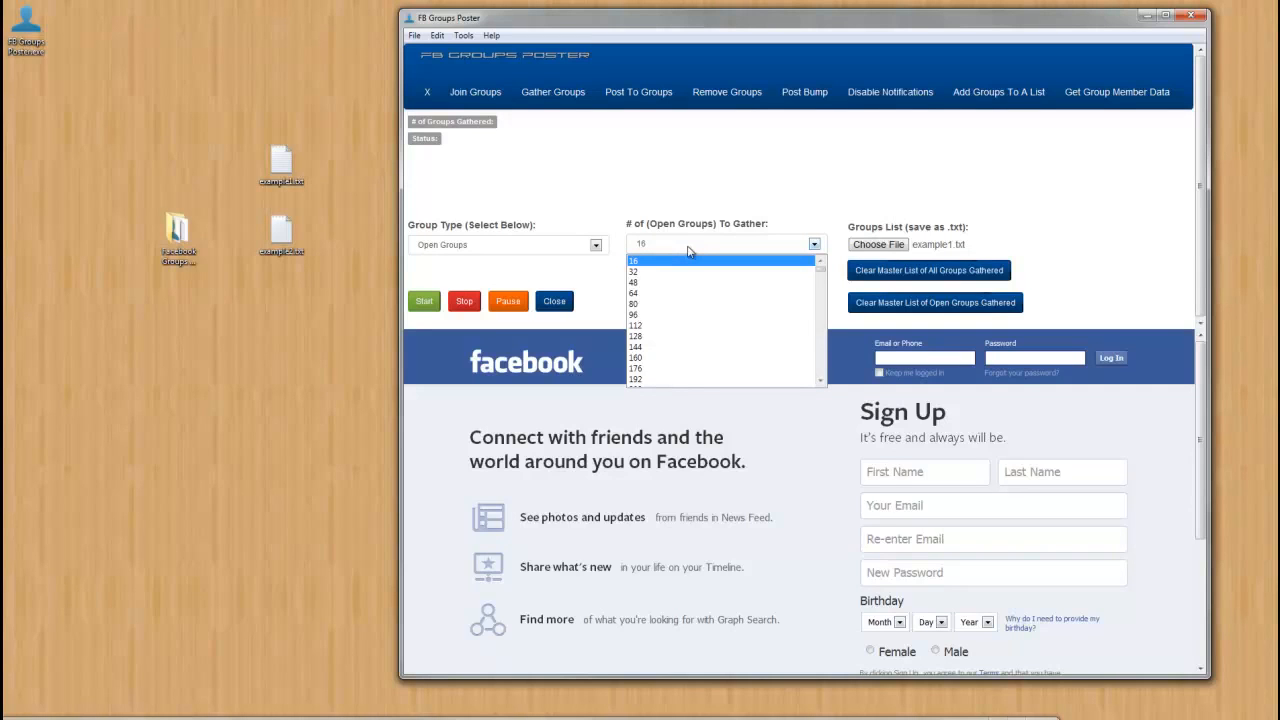
{"action": "left_click", "coordinate": [707, 207]}
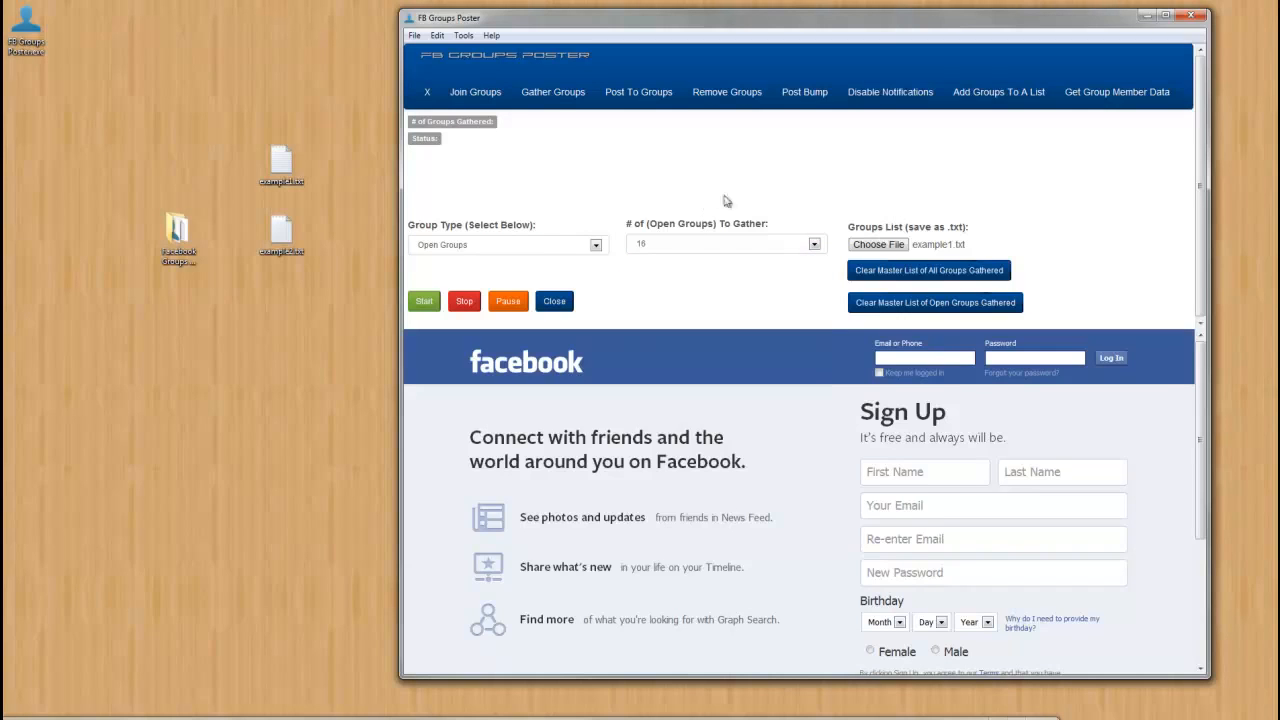
Step: Load the saved Facebook profile's login details and return to the Gather Groups settings
{"action": "left_click", "coordinate": [429, 92]}
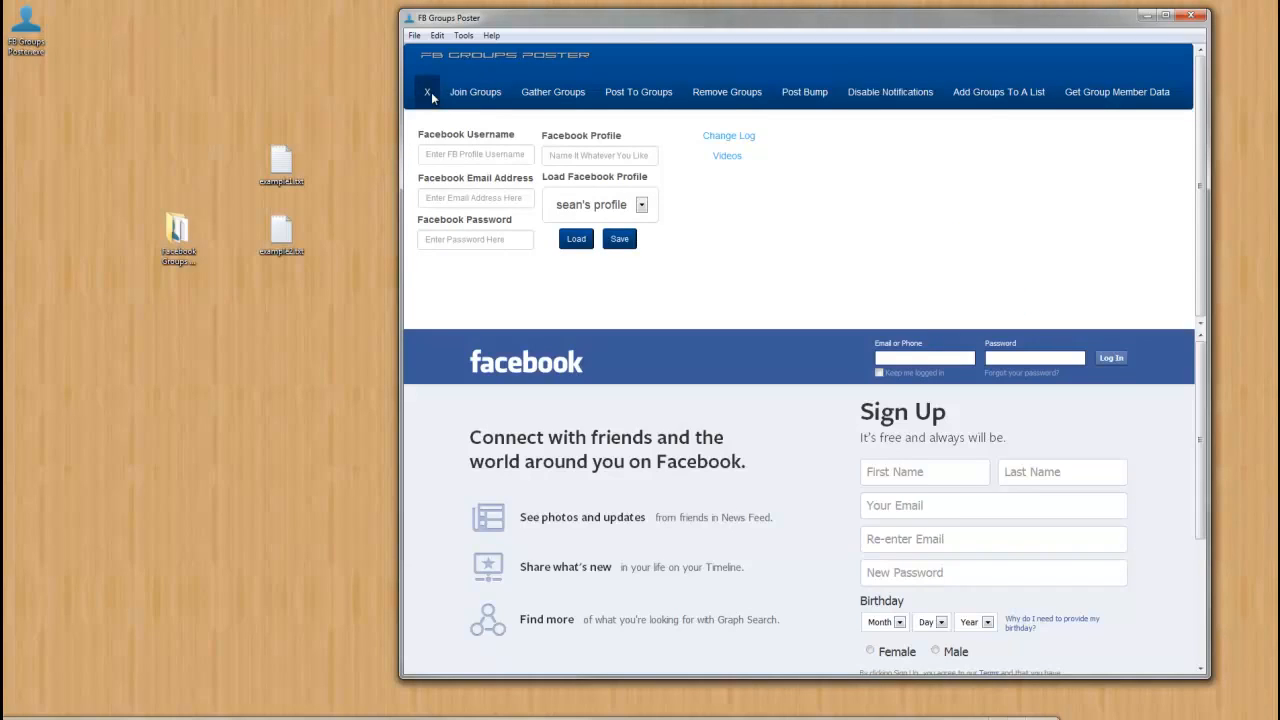
{"action": "left_click", "coordinate": [577, 240]}
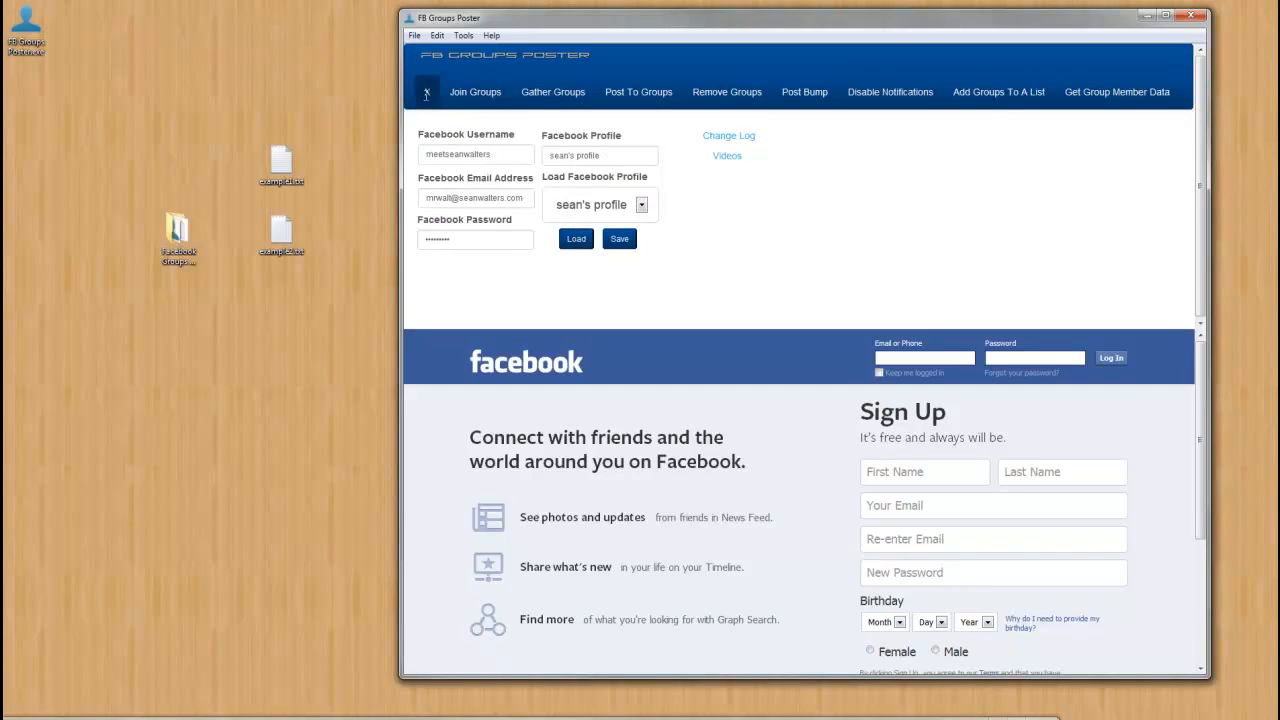
{"action": "left_click", "coordinate": [533, 98]}
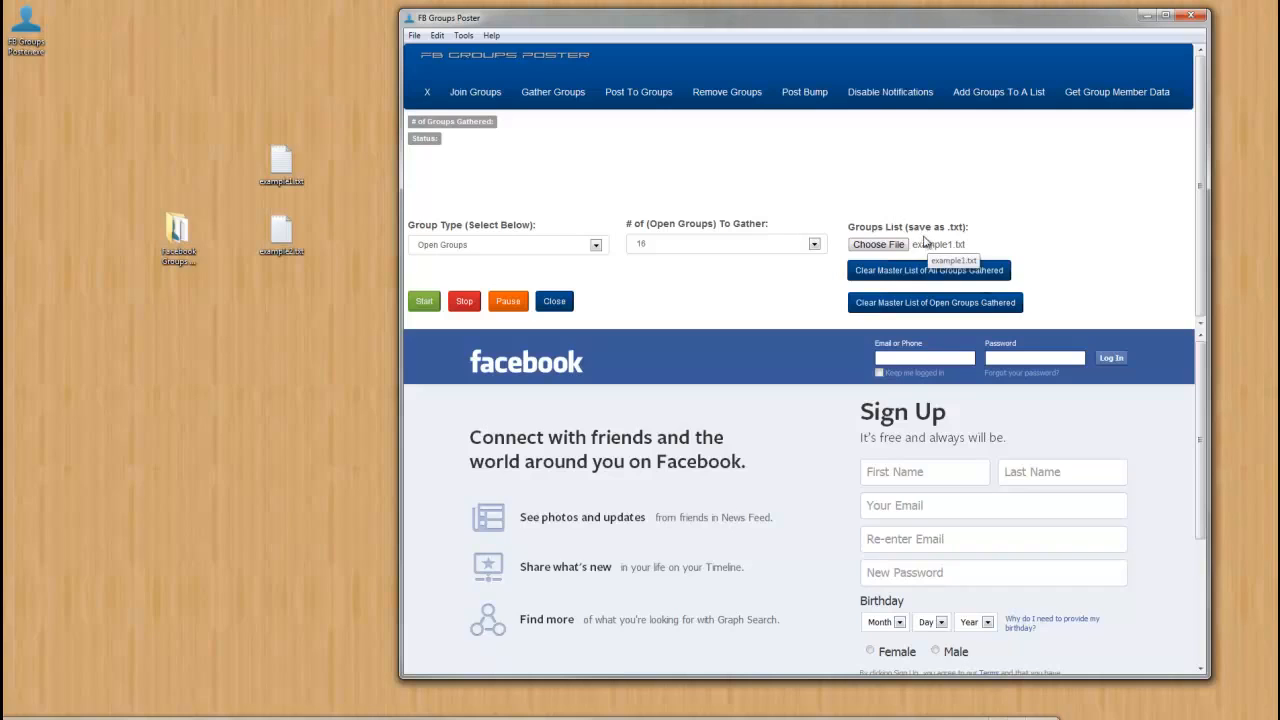
Step: Start gathering the open groups into example1.txt and acknowledge both startup notices
{"action": "left_click", "coordinate": [425, 303]}
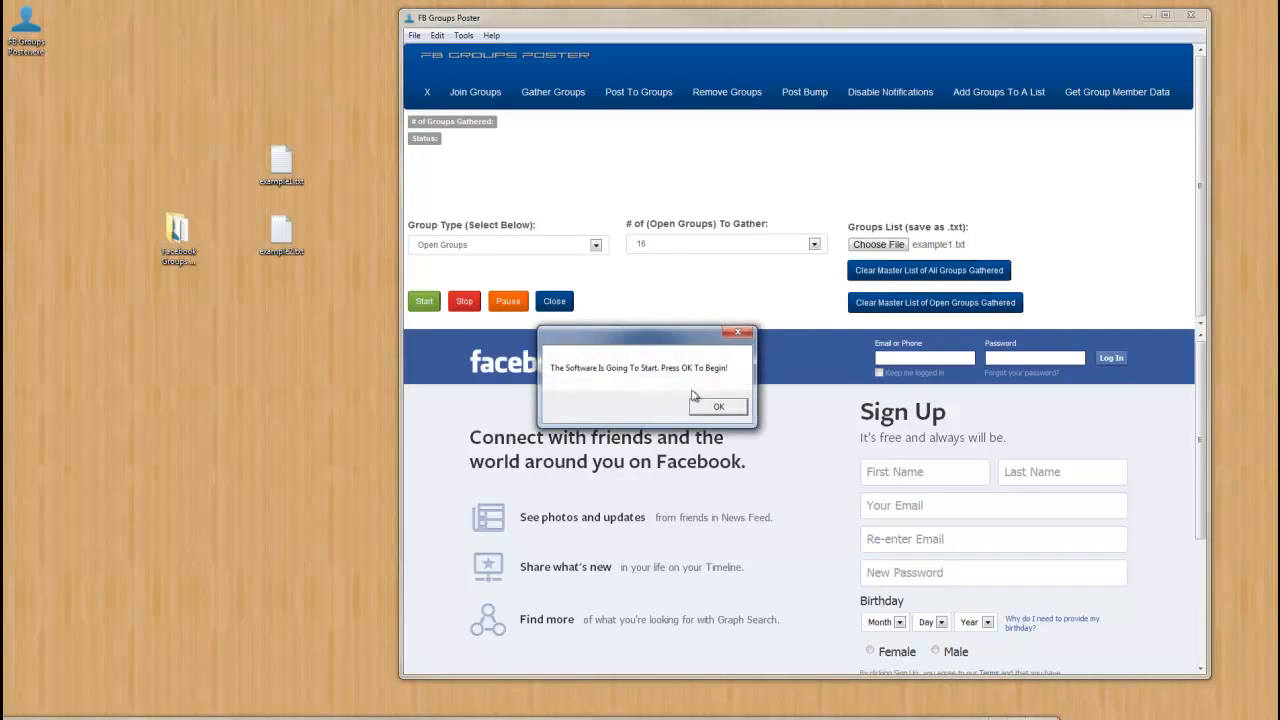
{"action": "left_click", "coordinate": [705, 406]}
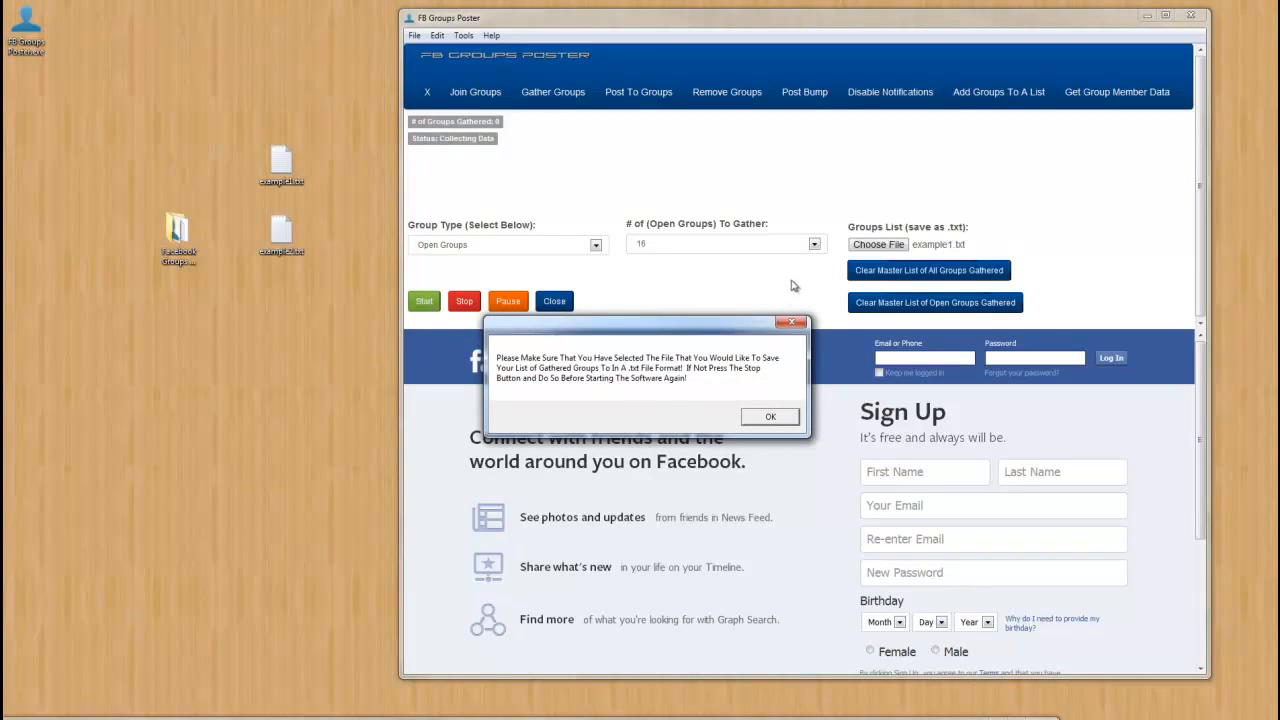
{"action": "left_click", "coordinate": [788, 423]}
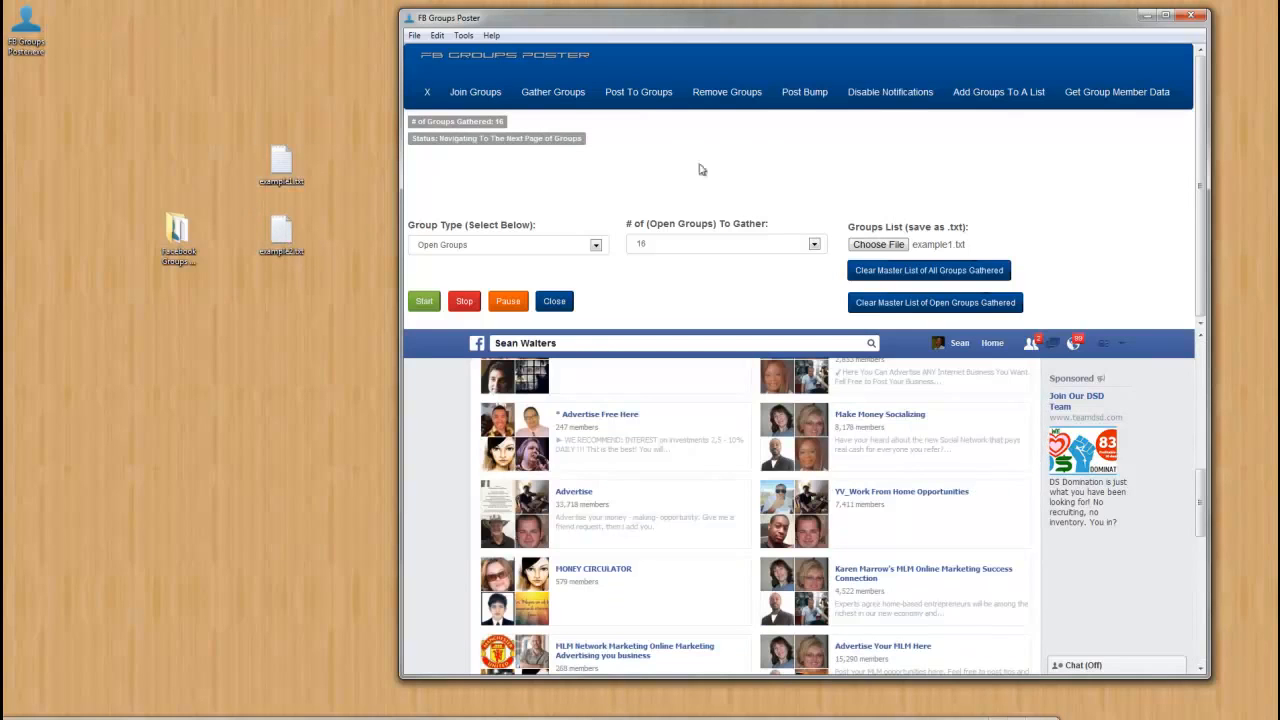
Step: Open example1.txt from the desktop in Notepad and examine the gathered Facebook group links through the last line
{"action": "left_click", "coordinate": [280, 163]}
{"action": "double_click", "coordinate": [280, 163]}
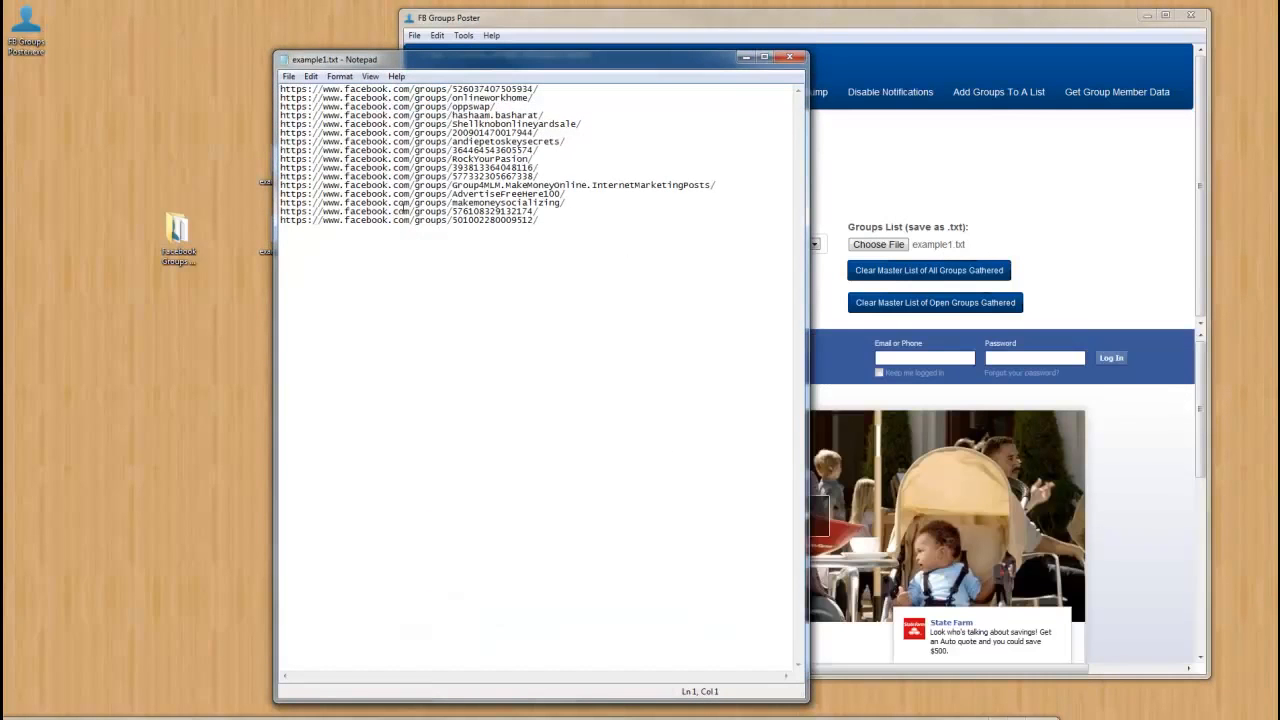
{"action": "left_click_drag", "start_coordinate": [479, 60], "coordinate": [476, 13]}
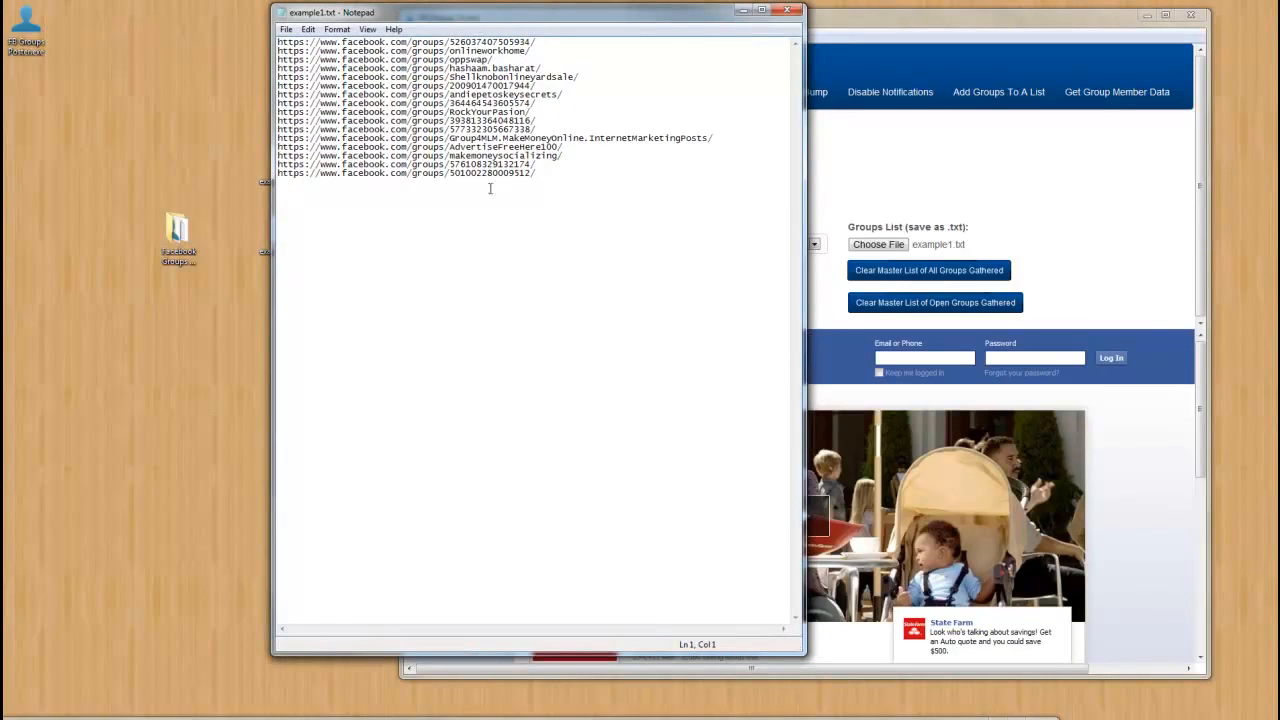
{"action": "left_click", "coordinate": [433, 184]}
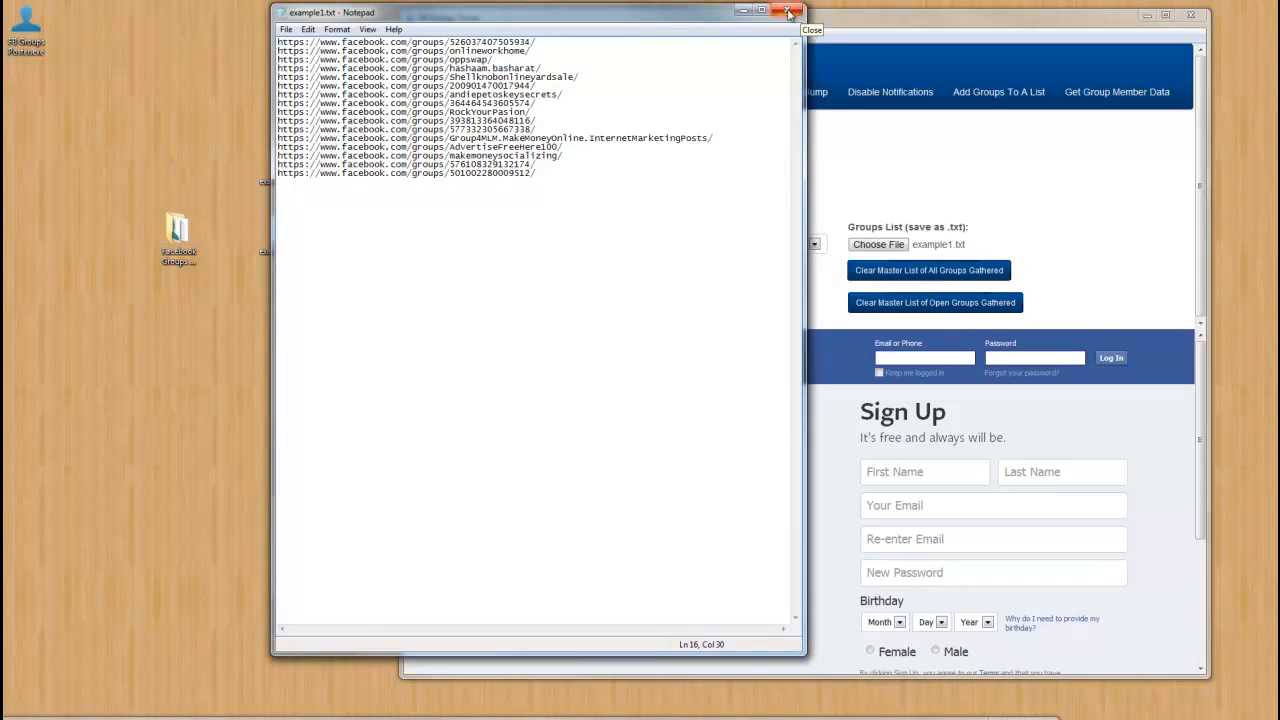
Step: Close the groups list, reopen example1.txt from the desktop for another look at its links, and close it again
{"action": "left_click", "coordinate": [785, 12]}
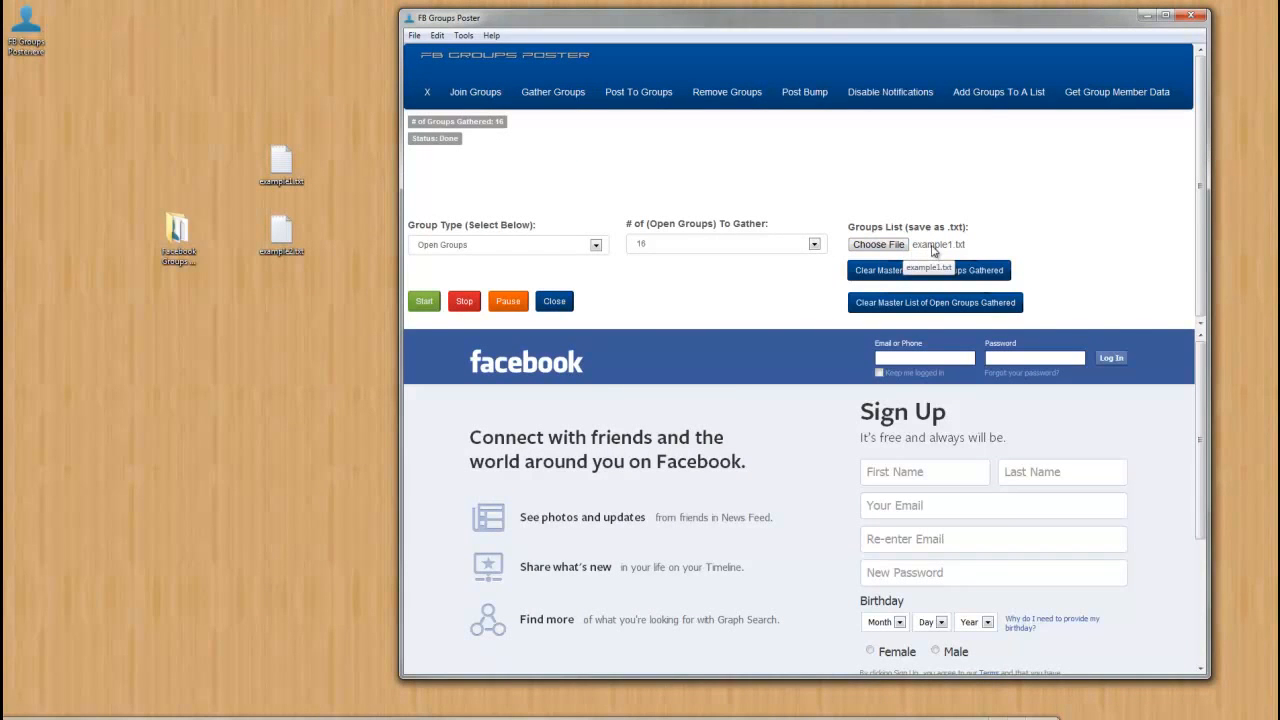
{"action": "double_click", "coordinate": [280, 162]}
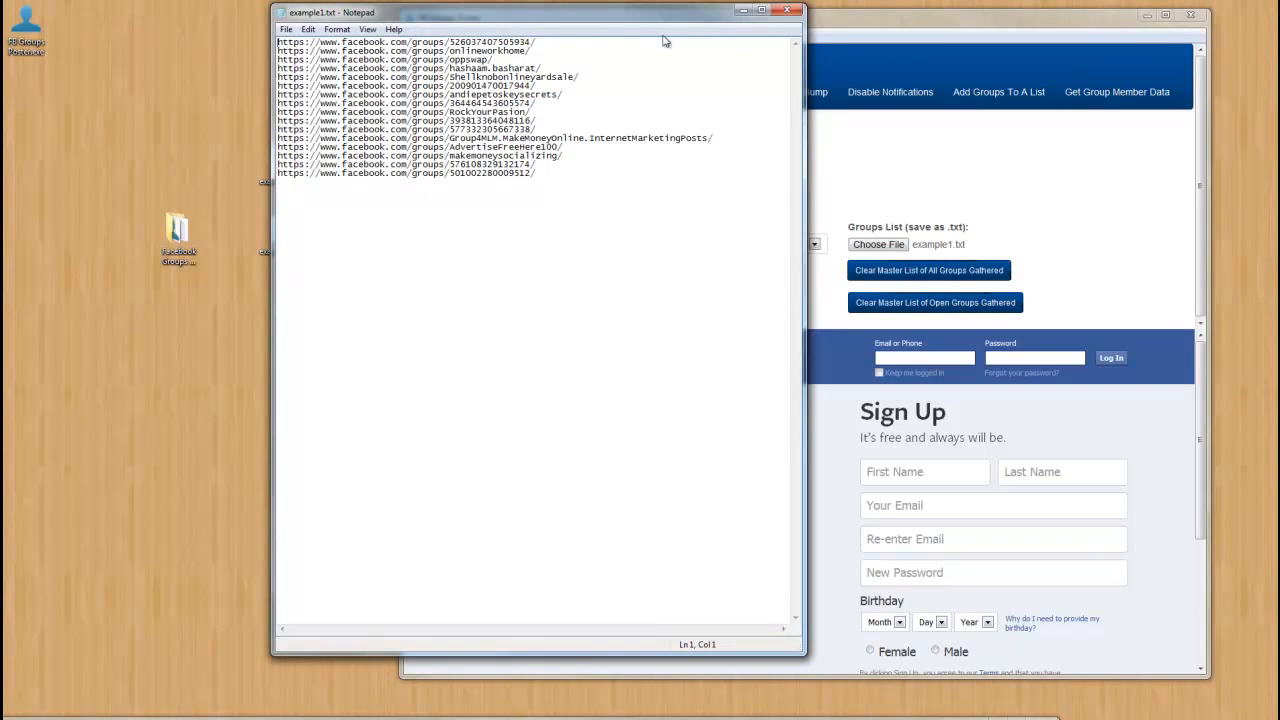
{"action": "left_click", "coordinate": [788, 10]}
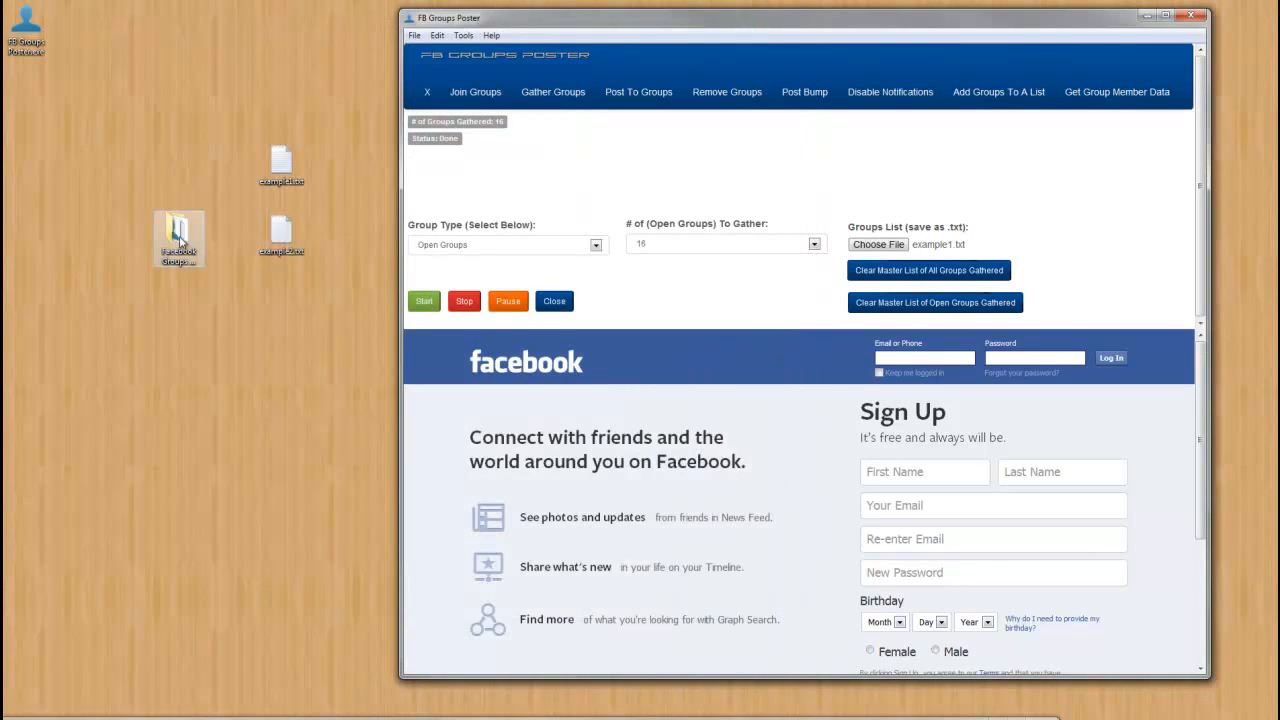
Step: Move the Facebook Groups Poster folder up beside example1.txt on the desktop and open its FB Groups Poster Folders subfolder
{"action": "left_click_drag", "start_coordinate": [180, 240], "coordinate": [194, 165]}
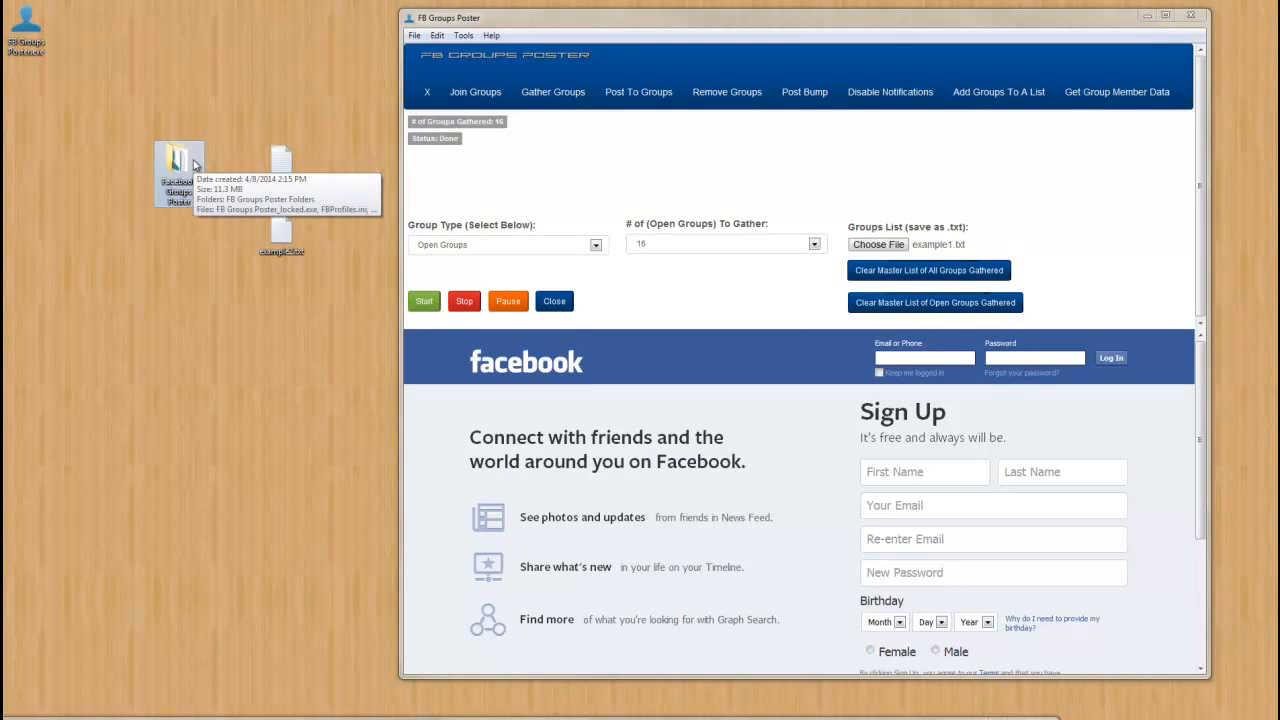
{"action": "double_click", "coordinate": [180, 162]}
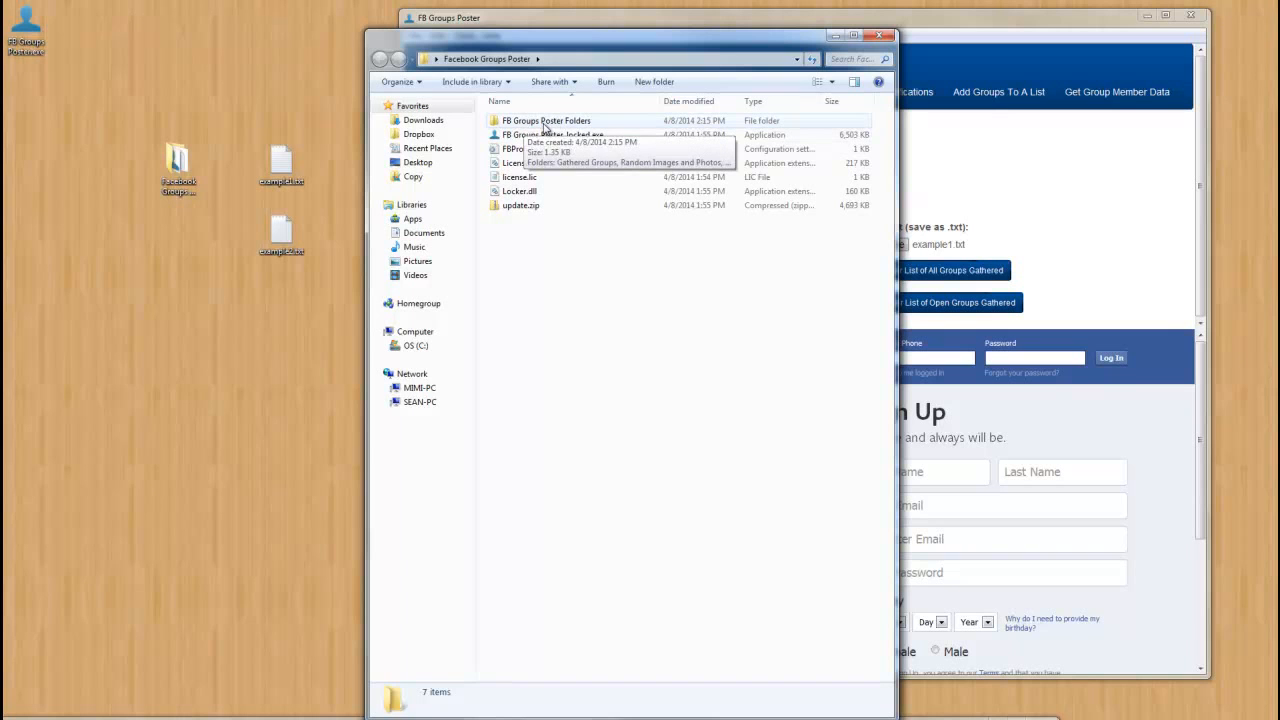
{"action": "double_click", "coordinate": [586, 125]}
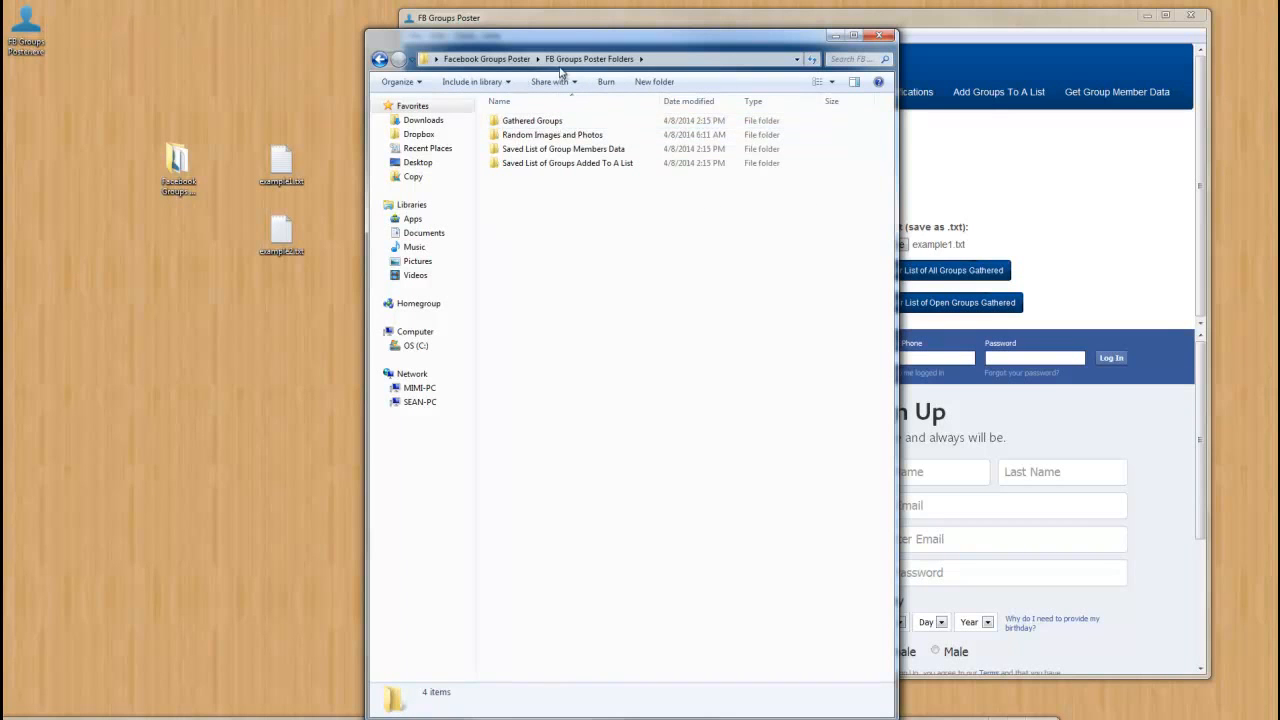
Step: Narrow the folder window and arrange it side by side with FB Groups Poster, and open the Gathered Groups folder
{"action": "left_click_drag", "start_coordinate": [569, 45], "coordinate": [262, 24]}
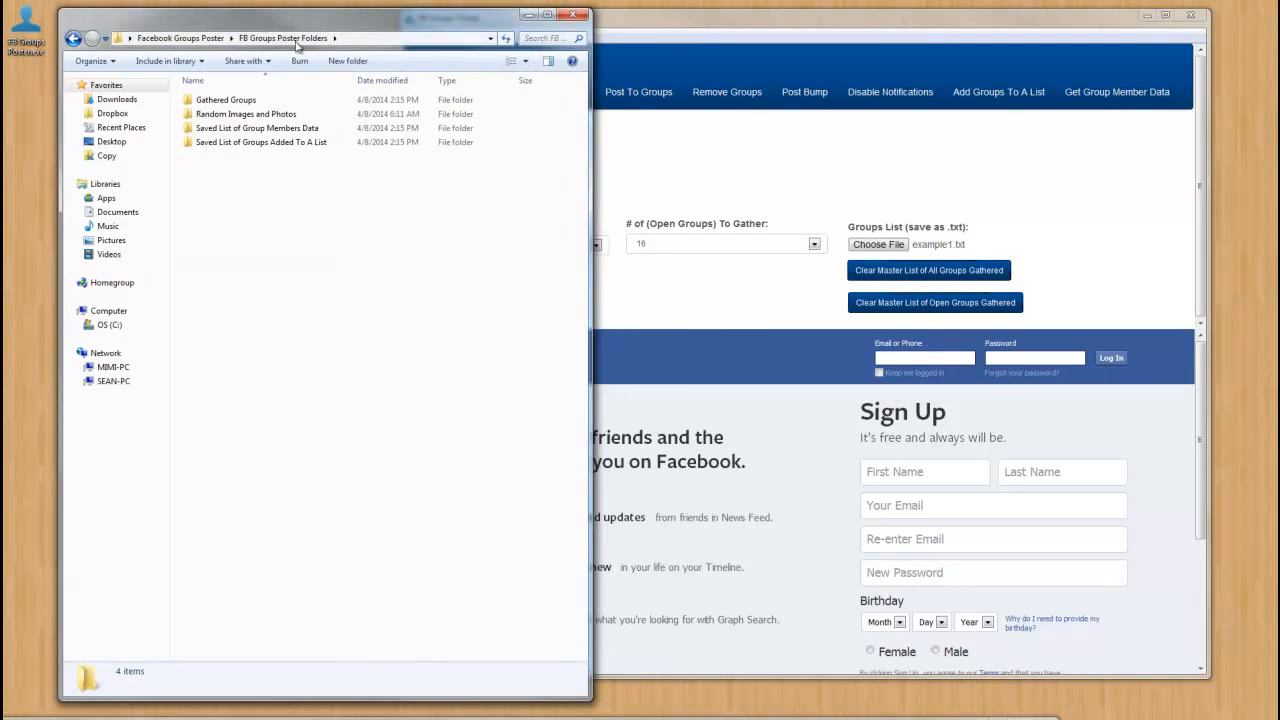
{"action": "left_click_drag", "start_coordinate": [566, 135], "coordinate": [385, 137]}
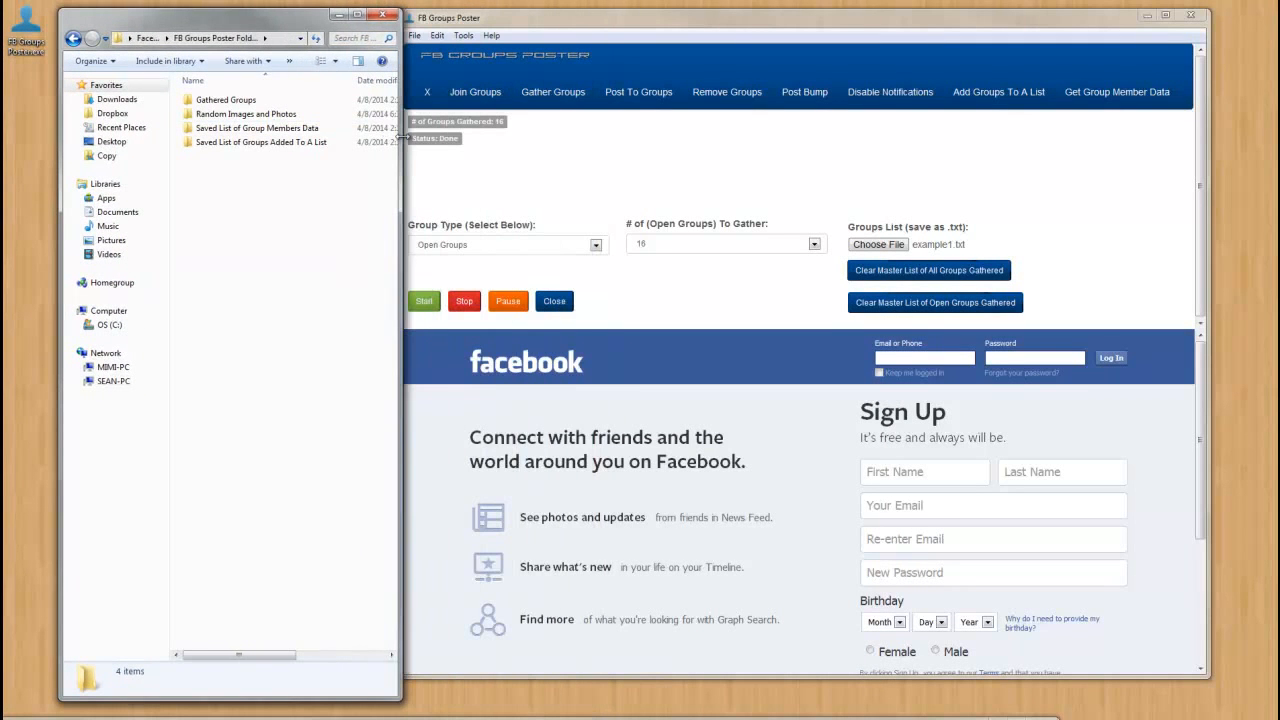
{"action": "left_click_drag", "start_coordinate": [540, 20], "coordinate": [590, 17]}
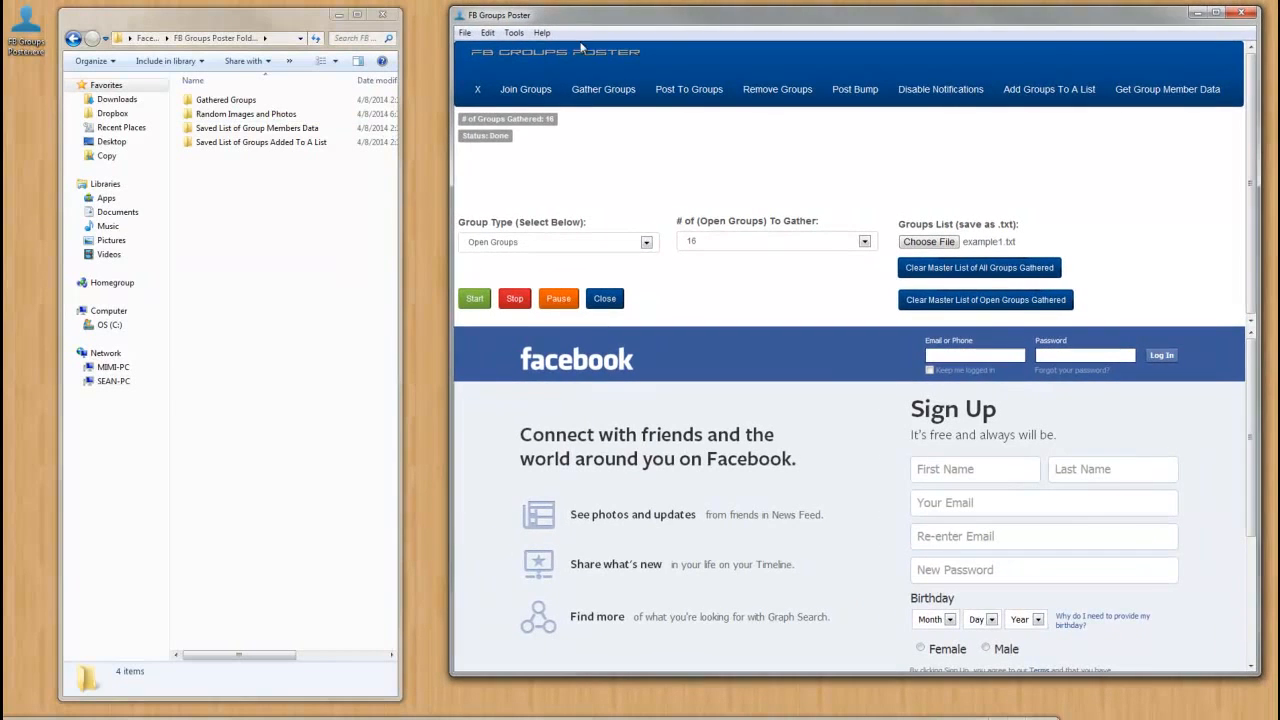
{"action": "double_click", "coordinate": [258, 102]}
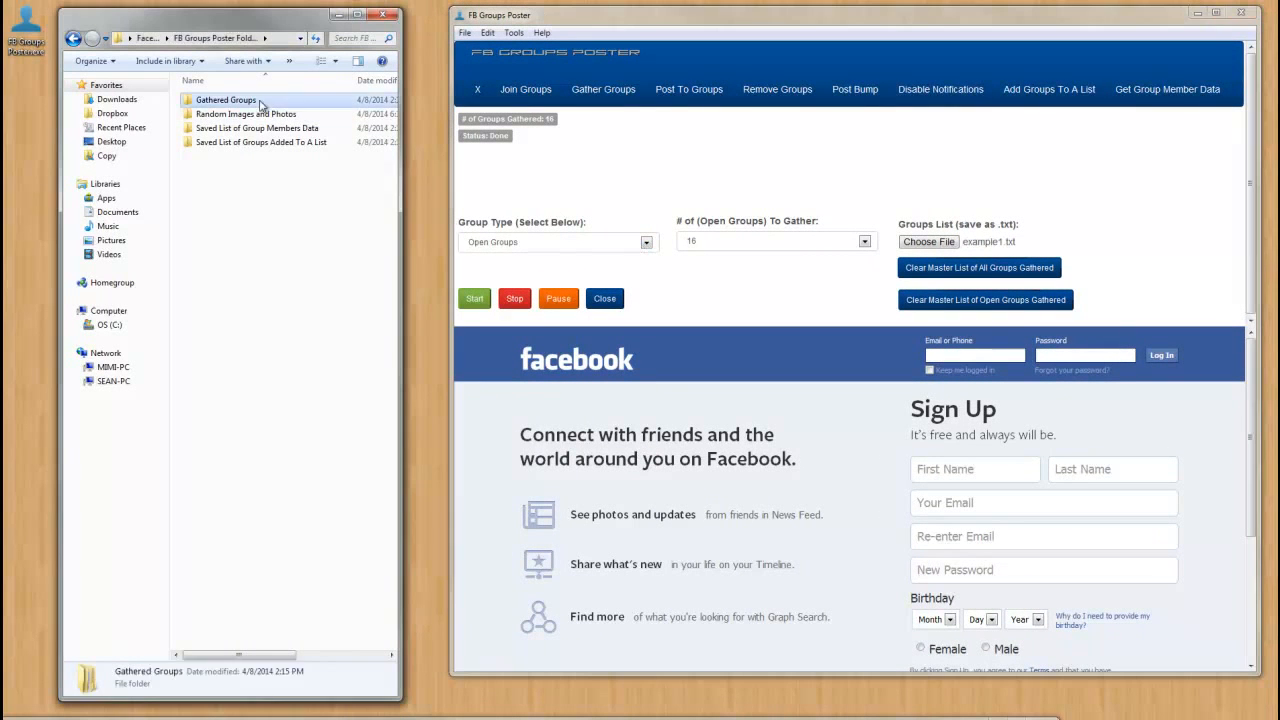
Step: Compare the group type options with the subfolders of Gathered Groups, keeping Open Groups as the group type
{"action": "left_click", "coordinate": [646, 246]}
{"action": "left_click", "coordinate": [646, 246]}
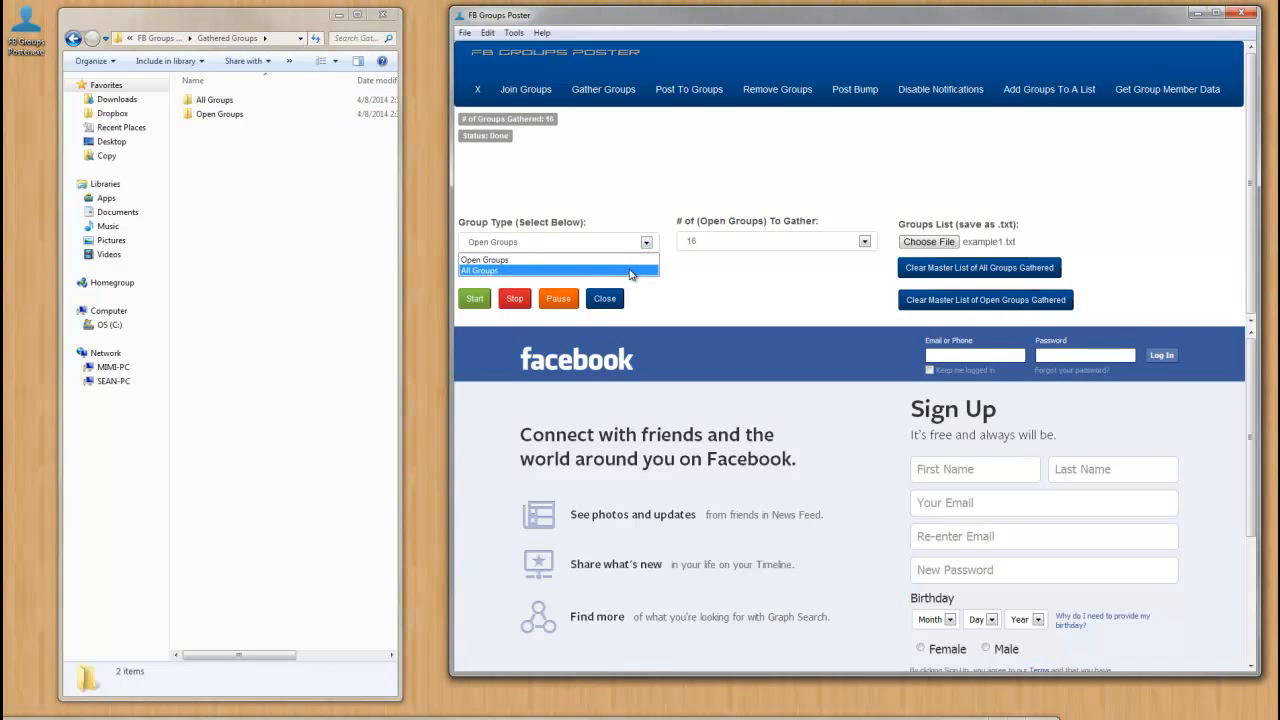
{"action": "left_click", "coordinate": [631, 204]}
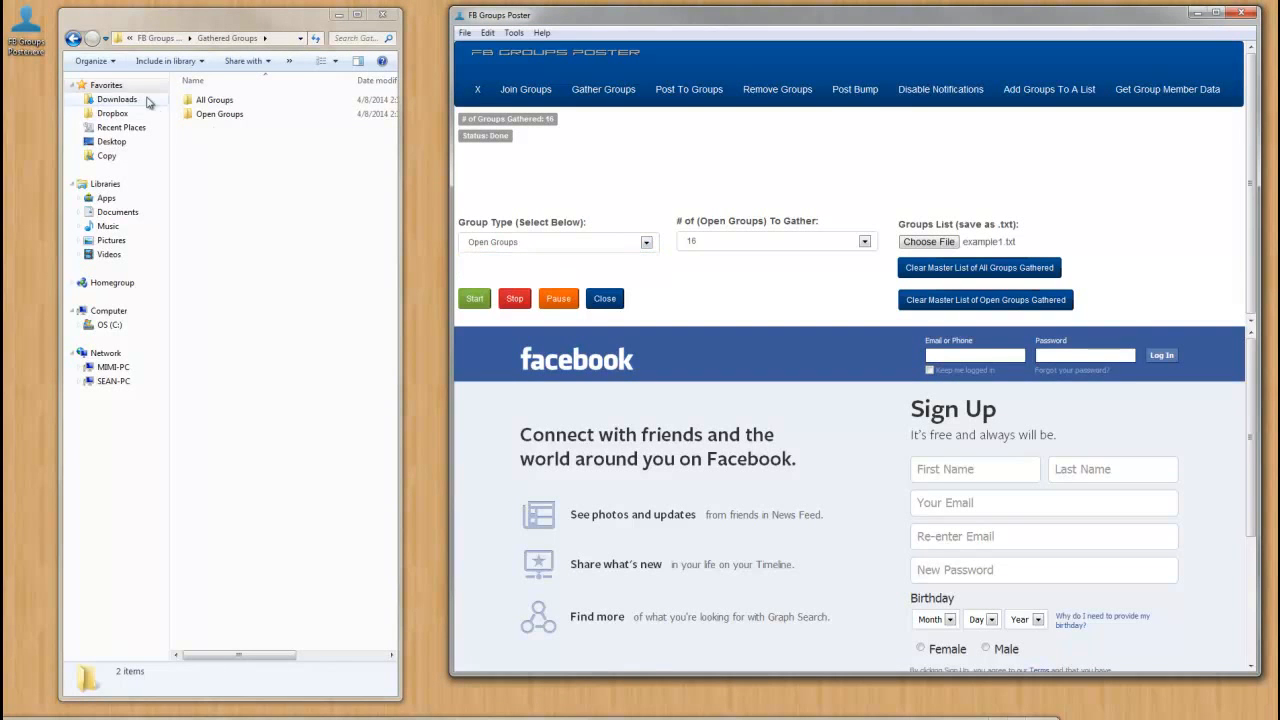
{"action": "left_click", "coordinate": [74, 38]}
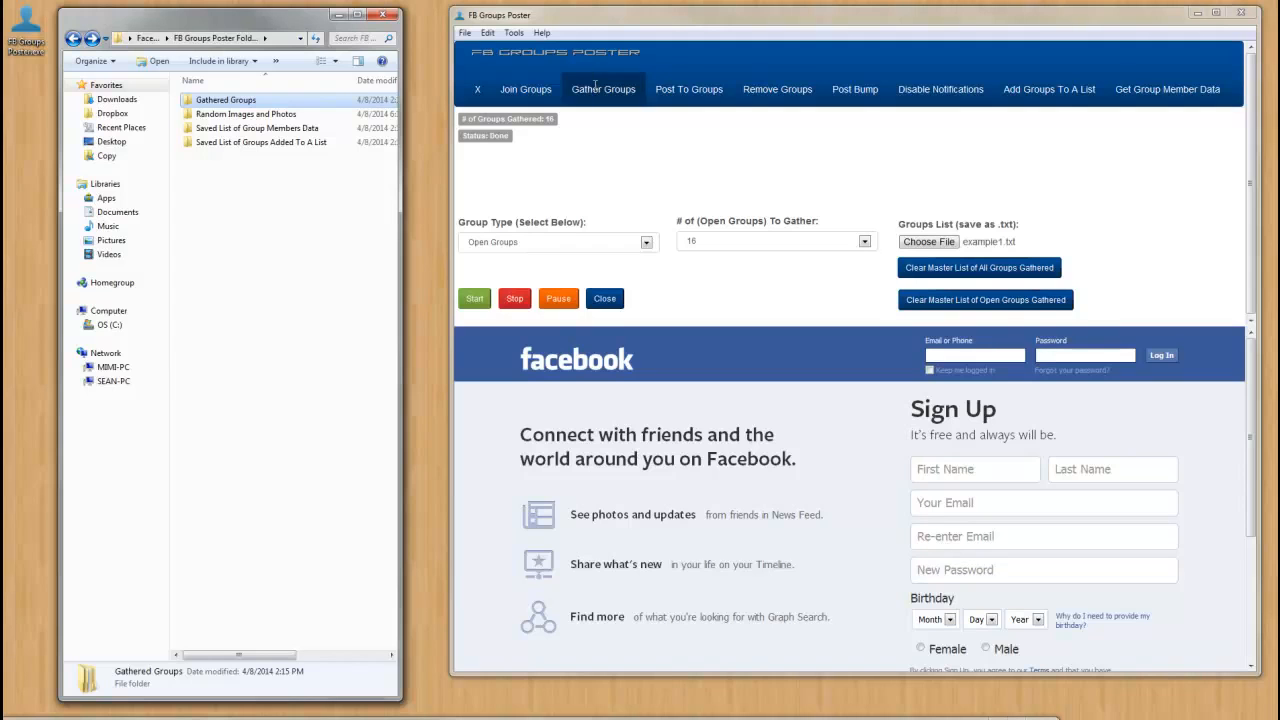
{"action": "double_click", "coordinate": [284, 104]}
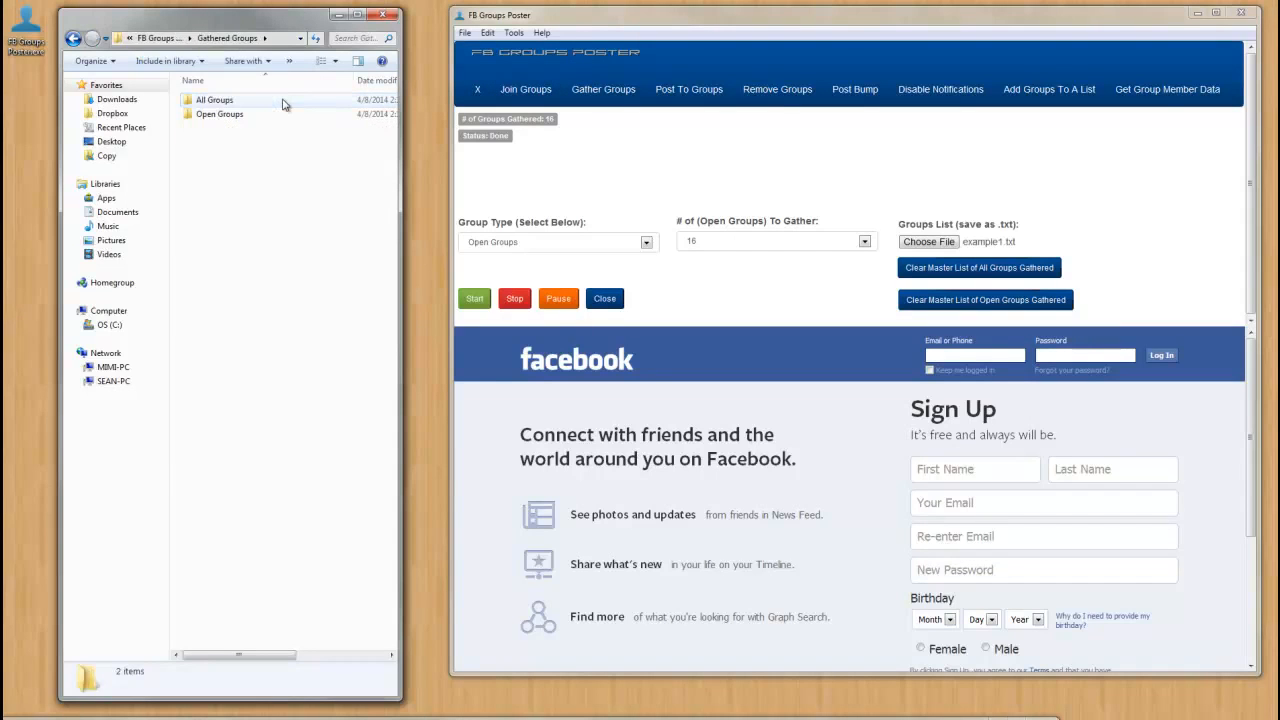
{"action": "left_click", "coordinate": [540, 243]}
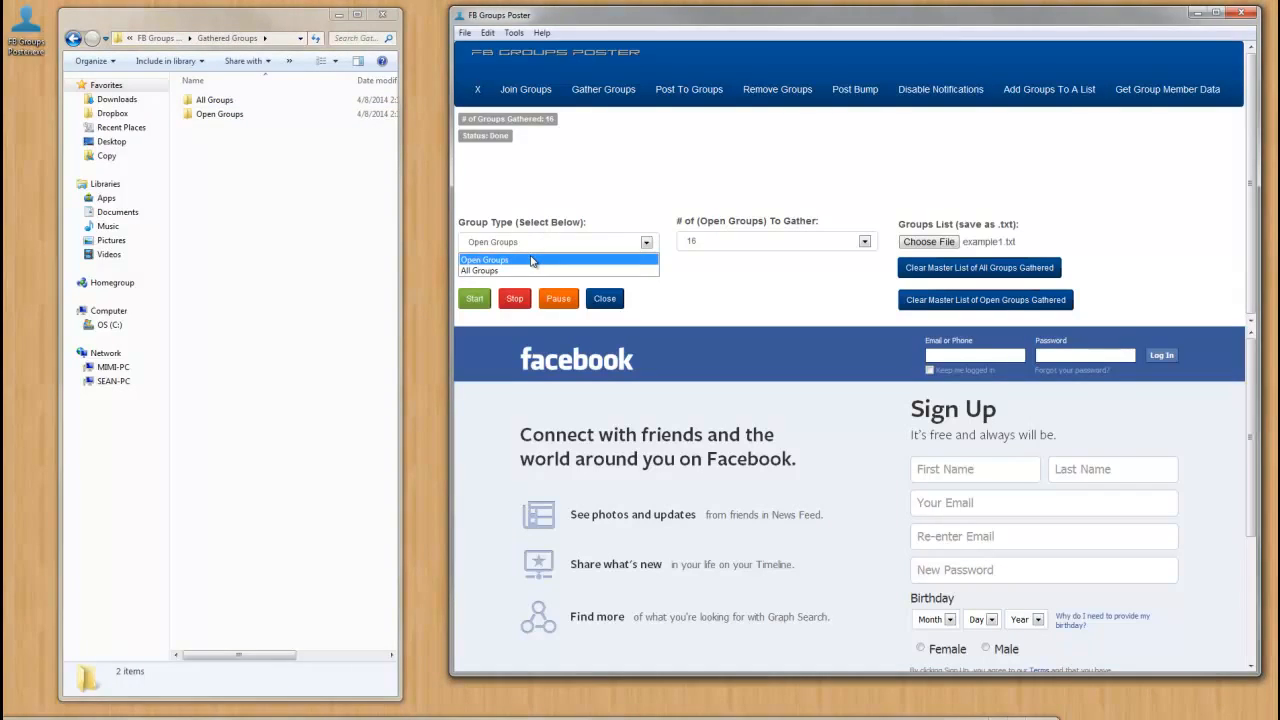
{"action": "left_click", "coordinate": [531, 260]}
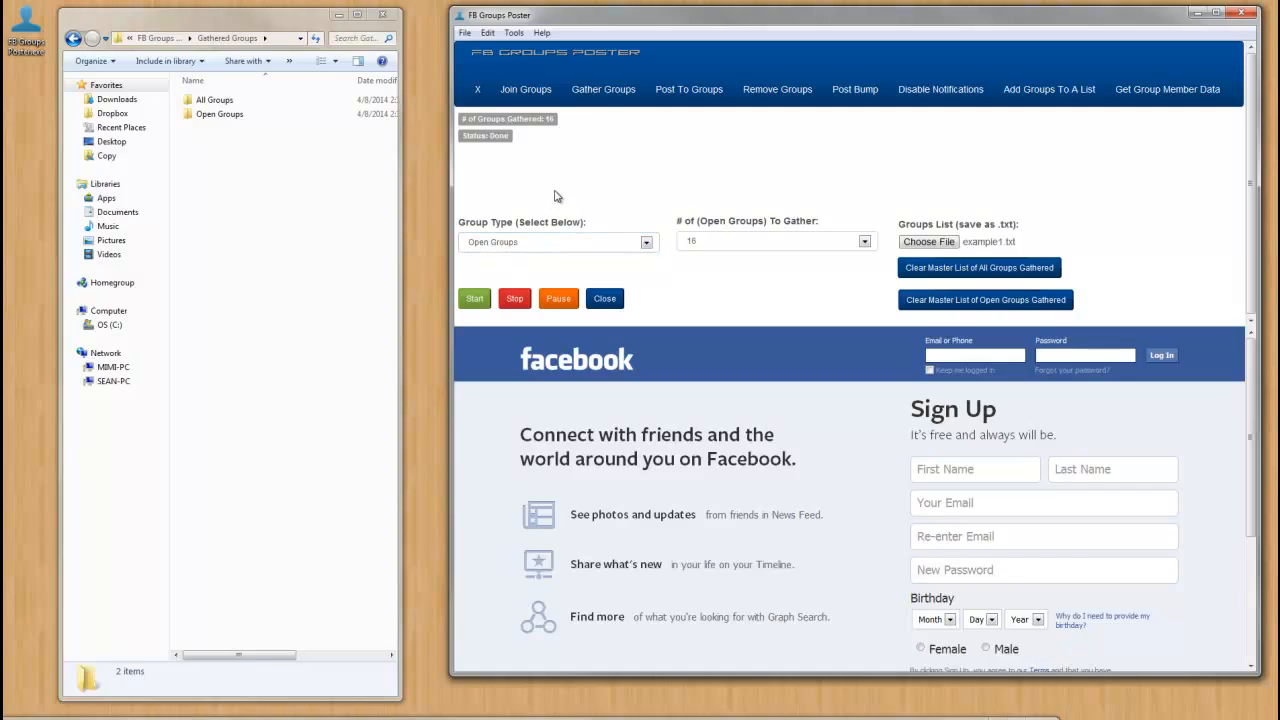
Step: Open Master List of Open Groups.txt from the Open Groups folder, examine its group names and links, and close it
{"action": "double_click", "coordinate": [237, 116]}
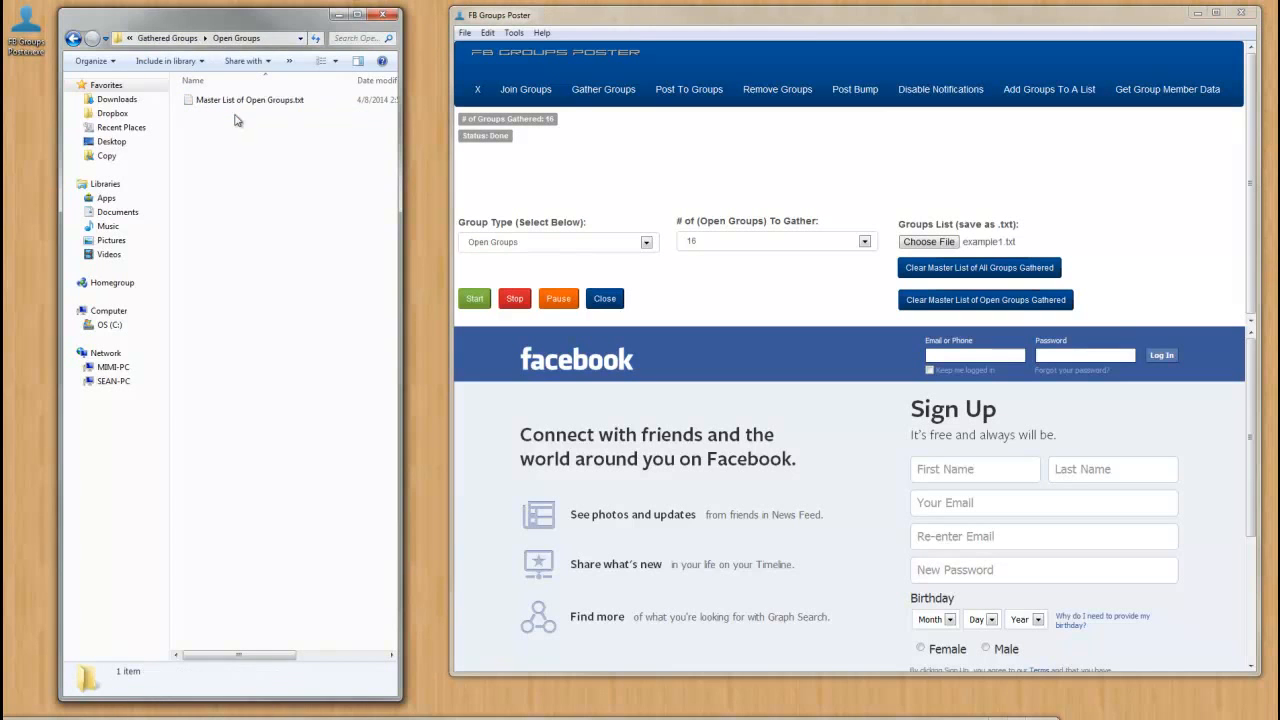
{"action": "double_click", "coordinate": [237, 104]}
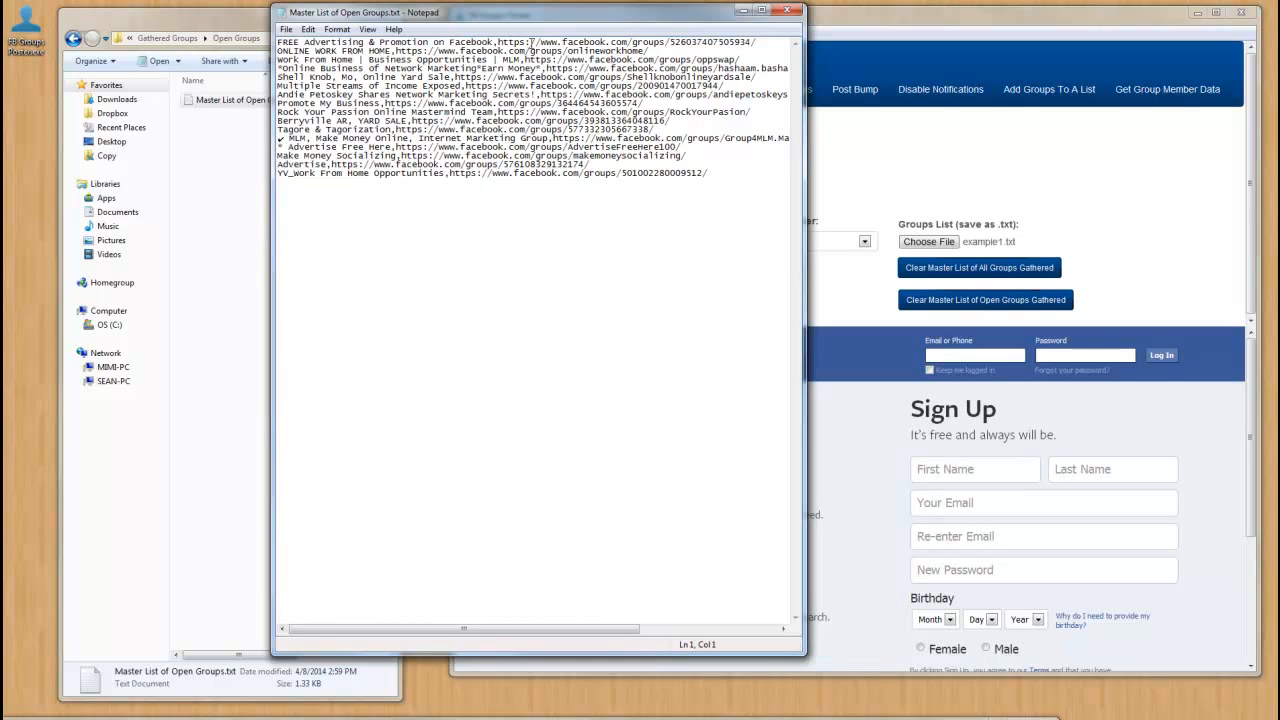
{"action": "left_click", "coordinate": [537, 174]}
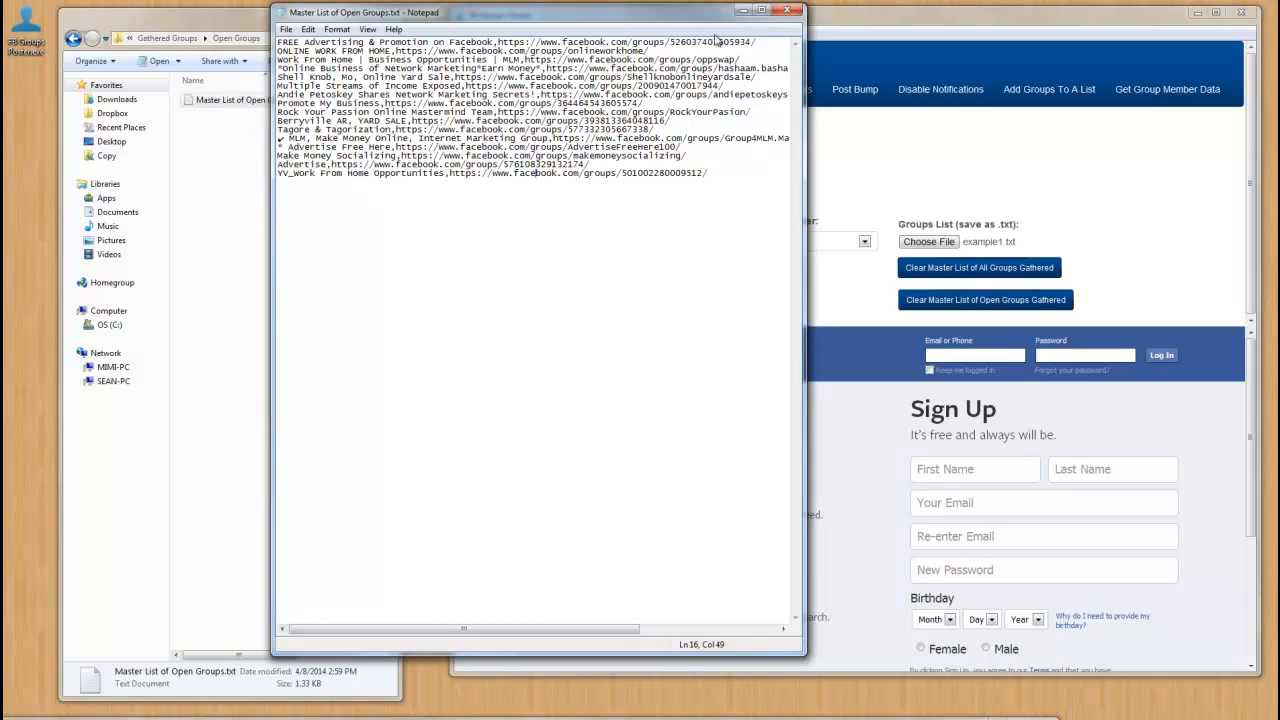
{"action": "left_click", "coordinate": [788, 12]}
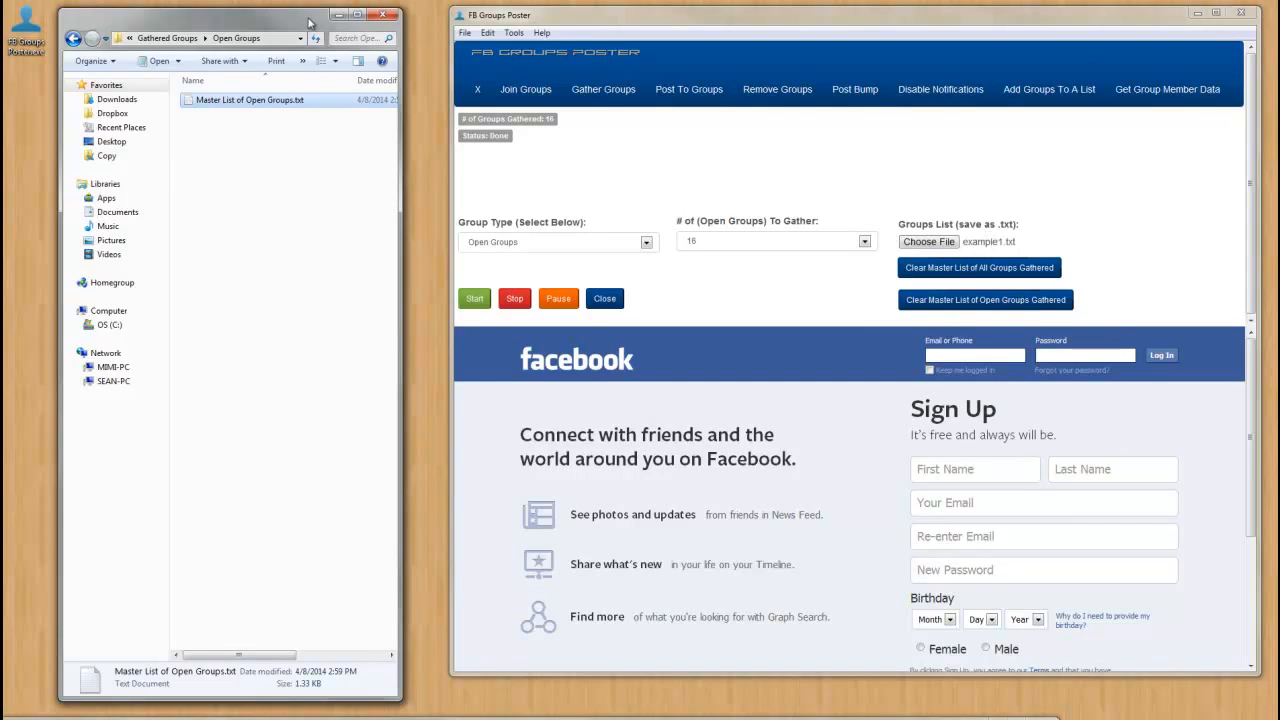
Step: Recheck the links in example1.txt on the desktop, and view the Post To Groups settings before returning to Gather Groups
{"action": "left_click_drag", "start_coordinate": [302, 16], "coordinate": [252, 326]}
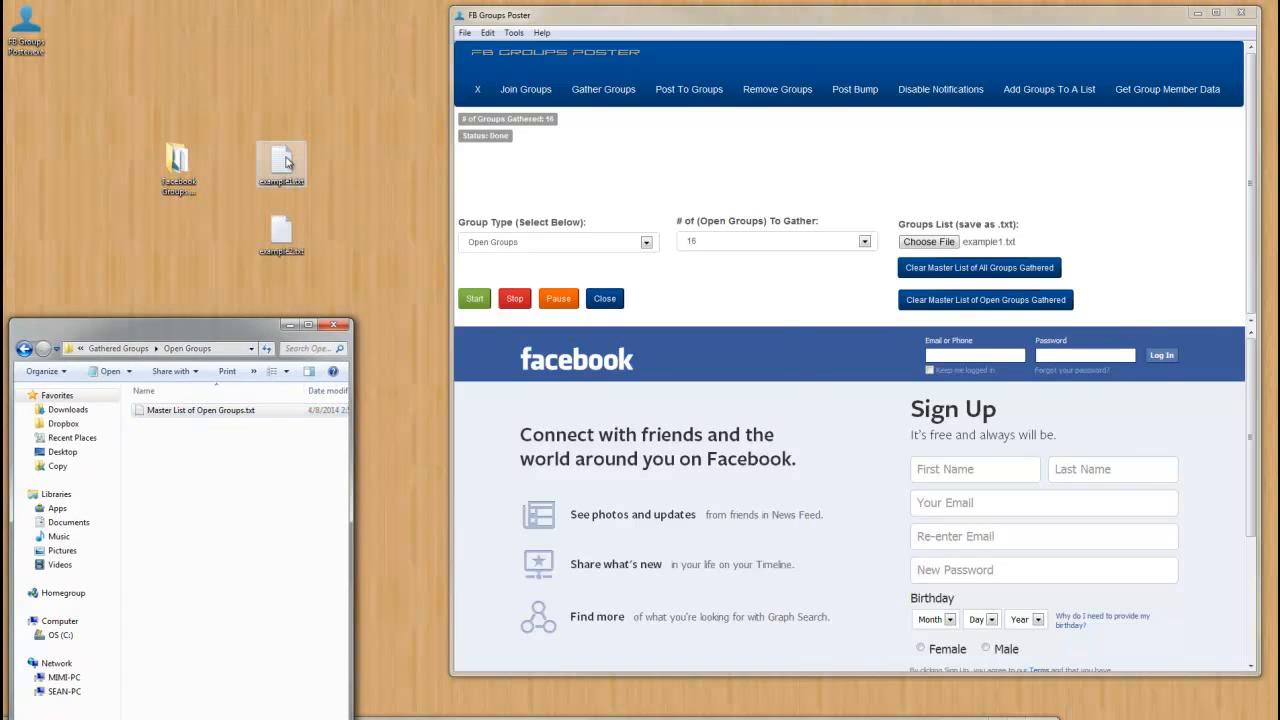
{"action": "double_click", "coordinate": [284, 162]}
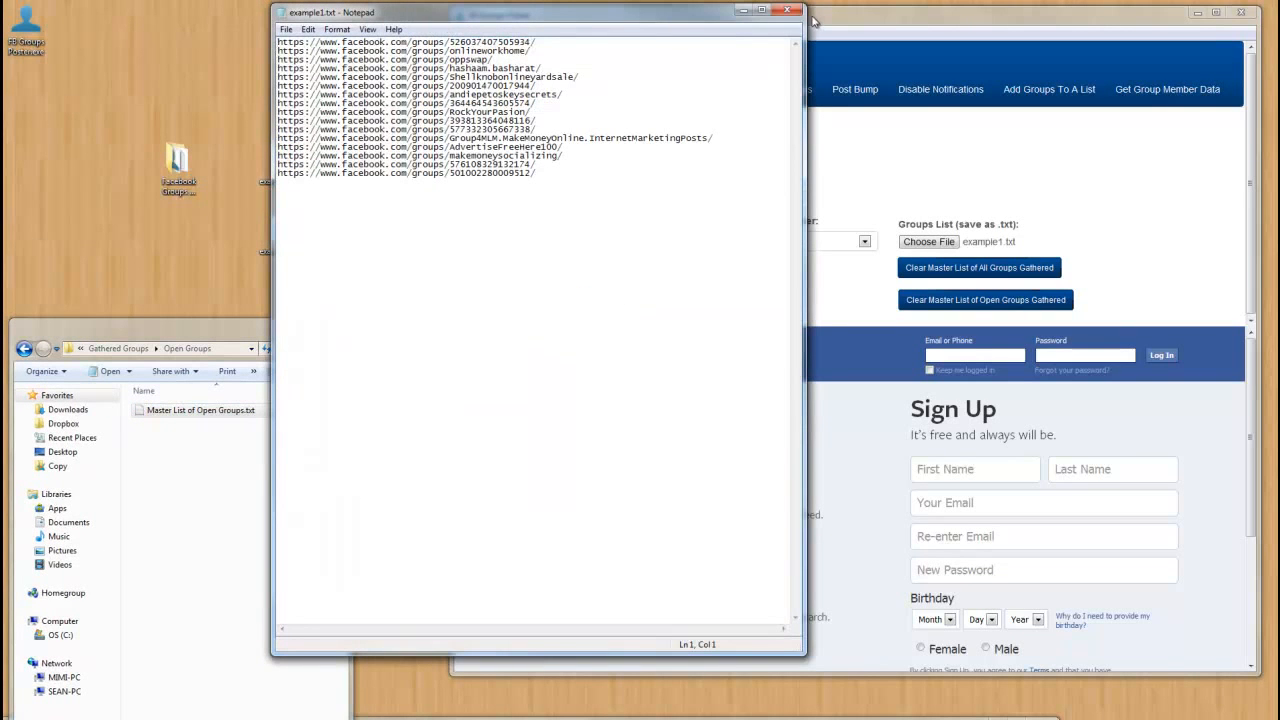
{"action": "left_click", "coordinate": [787, 11]}
{"action": "left_click", "coordinate": [707, 90]}
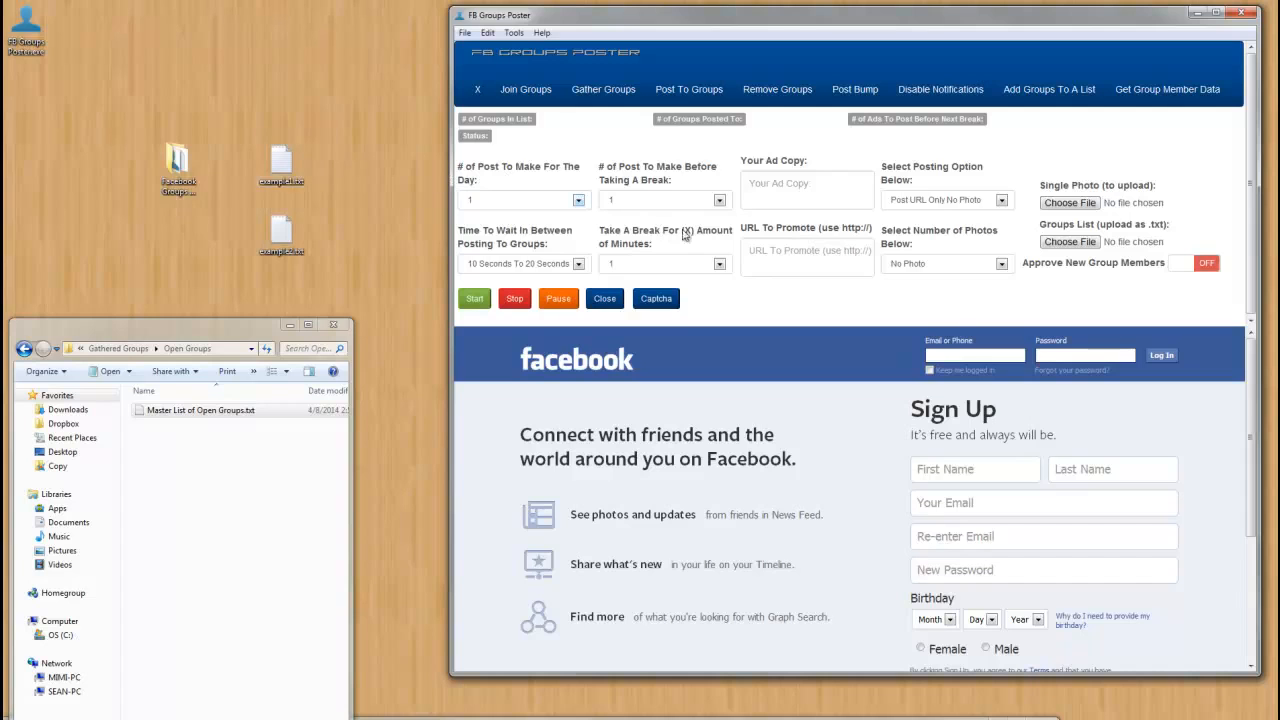
{"action": "left_click", "coordinate": [601, 90]}
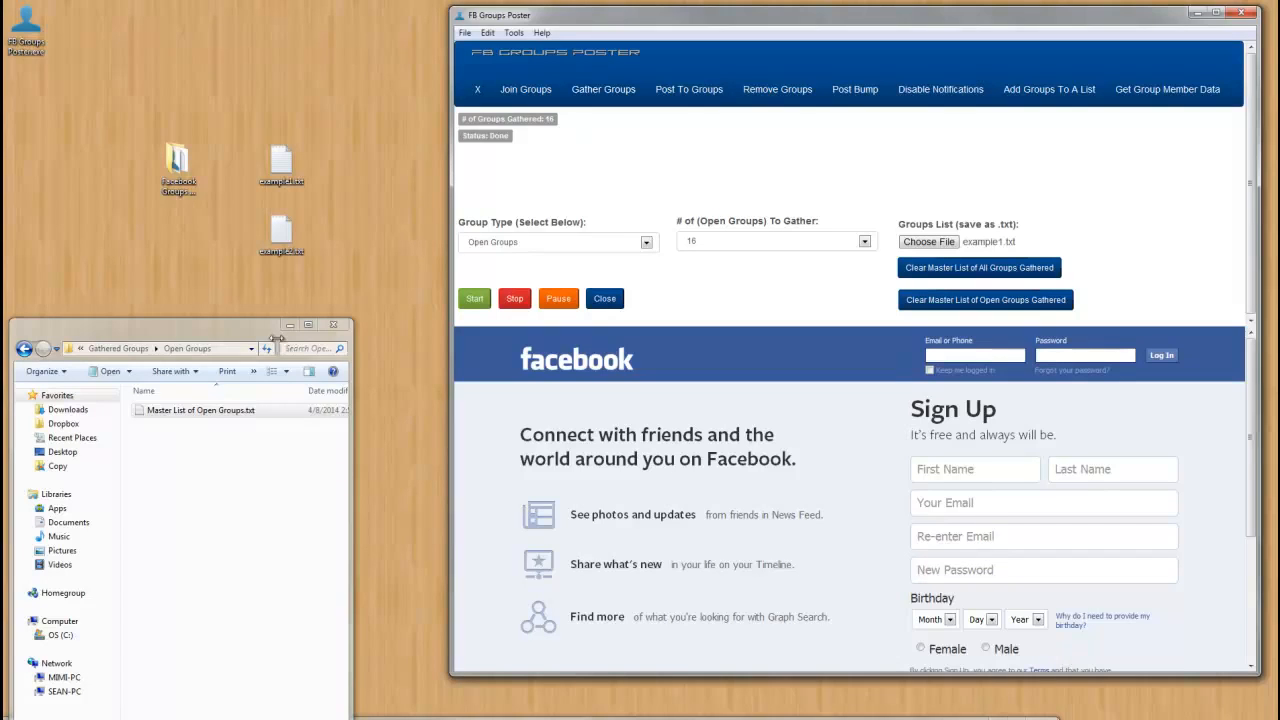
Step: Move the folder window up slightly and set the group type to gather to All Groups
{"action": "left_click_drag", "start_coordinate": [236, 331], "coordinate": [252, 262]}
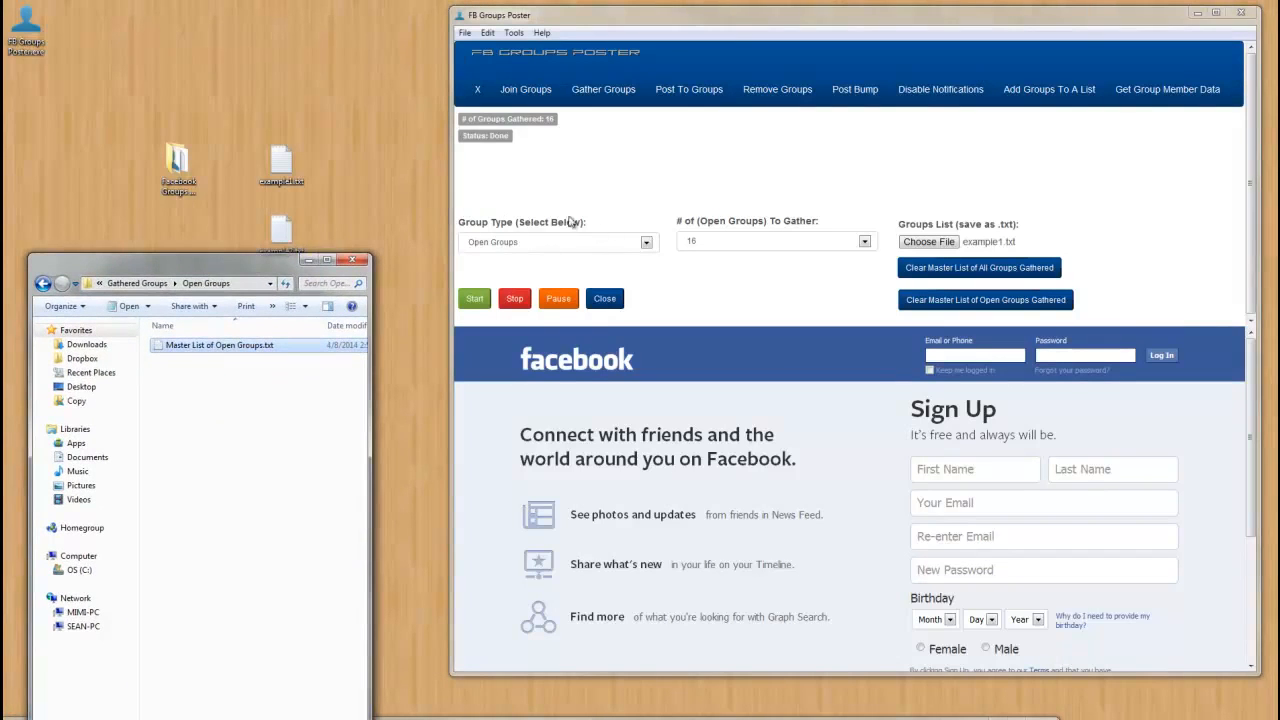
{"action": "left_click", "coordinate": [646, 243]}
{"action": "left_click", "coordinate": [500, 270]}
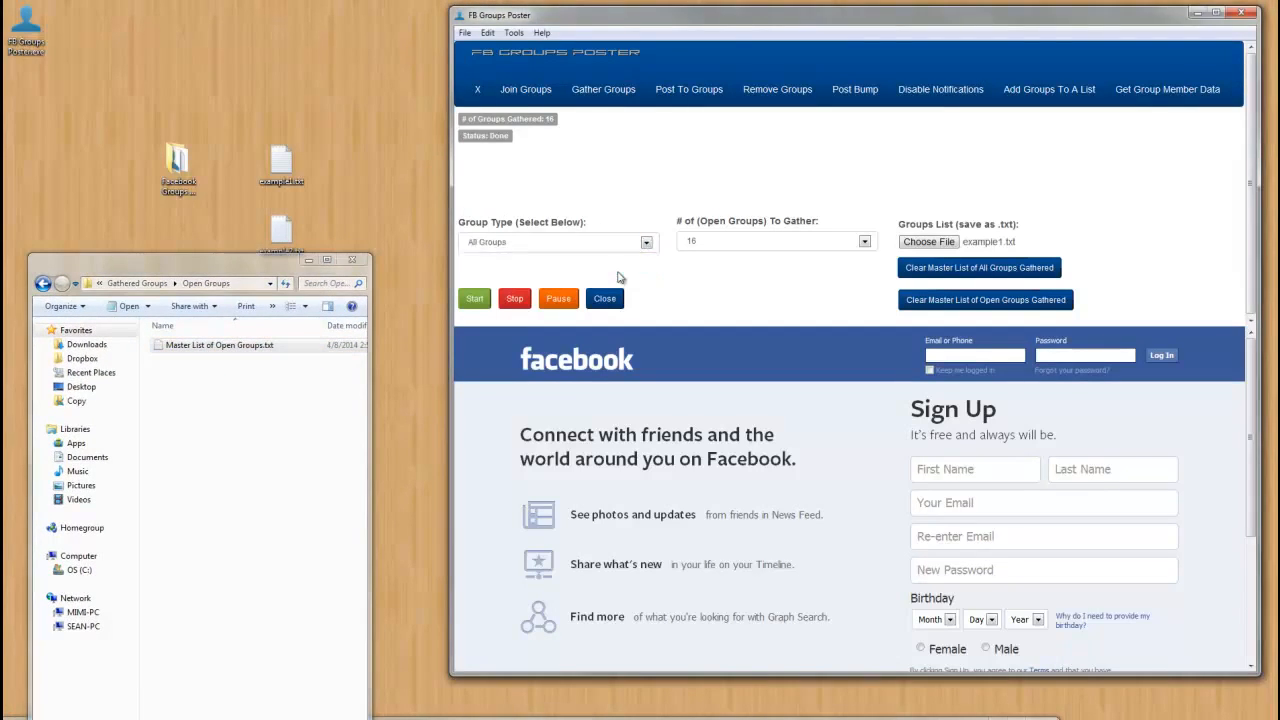
Step: Open Master List of All Groups.txt from the All Groups subfolder of Gathered Groups, check its contents, and close it
{"action": "left_click", "coordinate": [44, 284]}
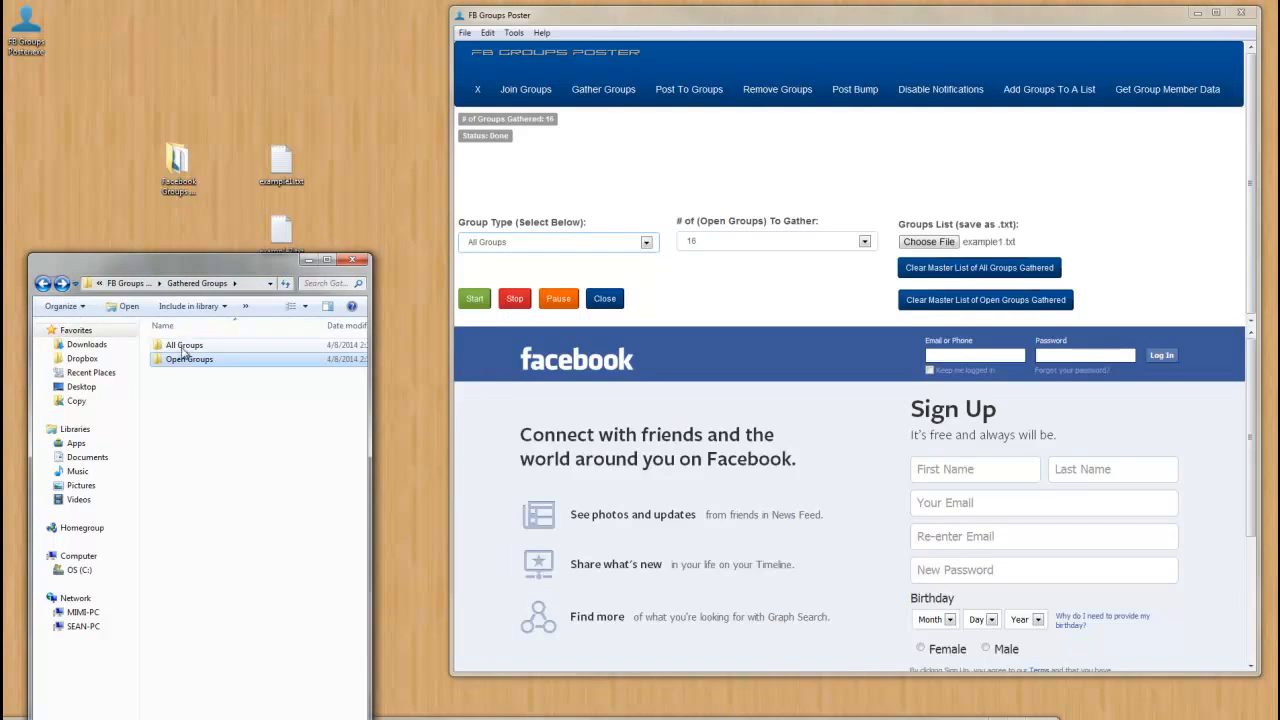
{"action": "left_click", "coordinate": [43, 284]}
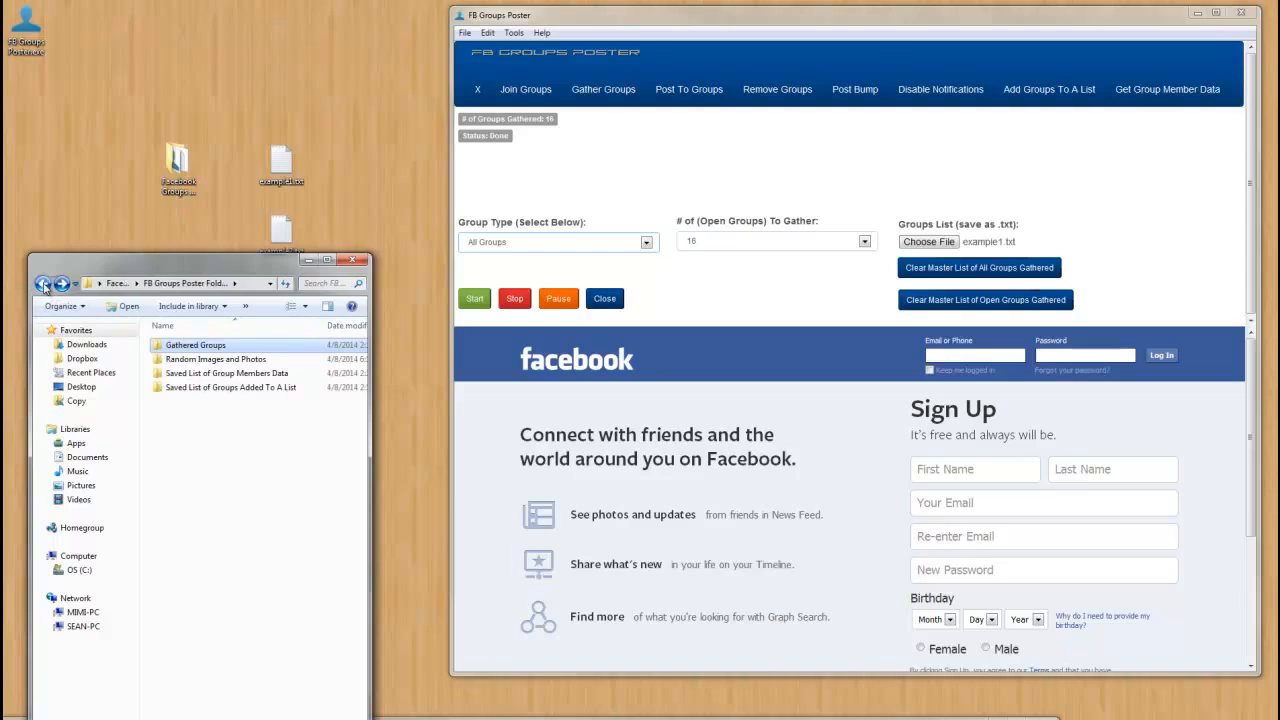
{"action": "double_click", "coordinate": [196, 346]}
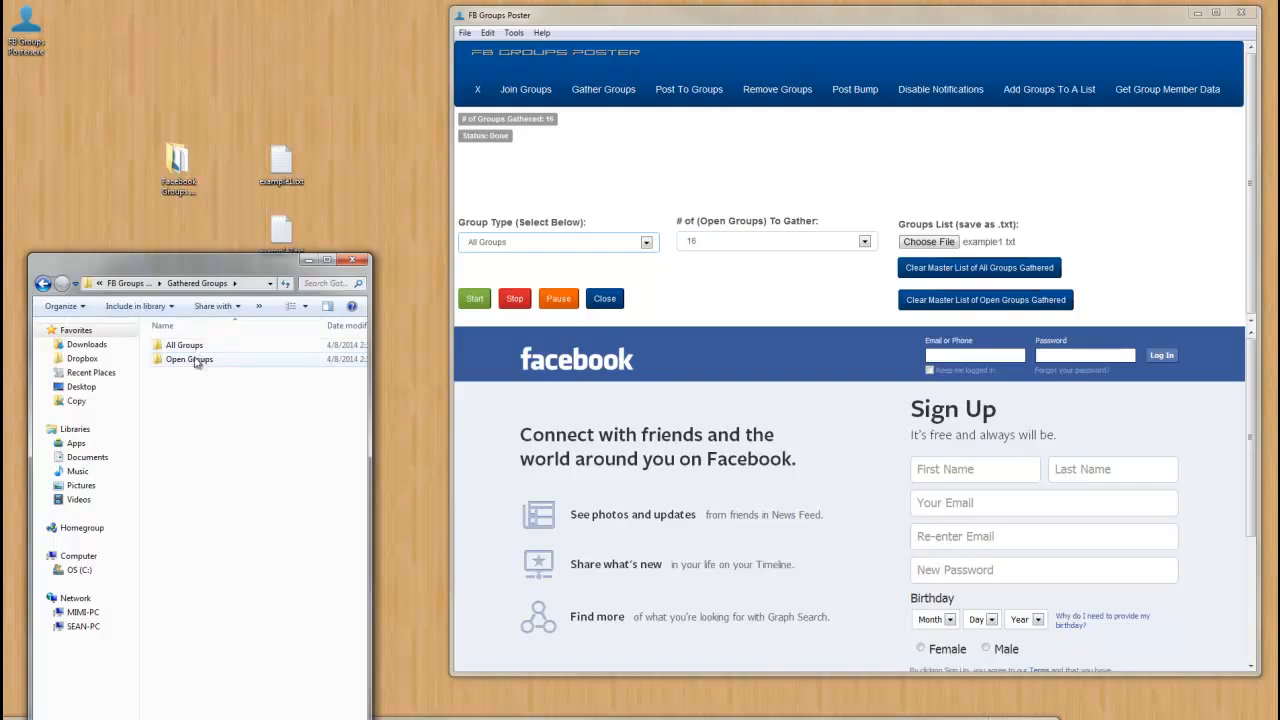
{"action": "double_click", "coordinate": [190, 346]}
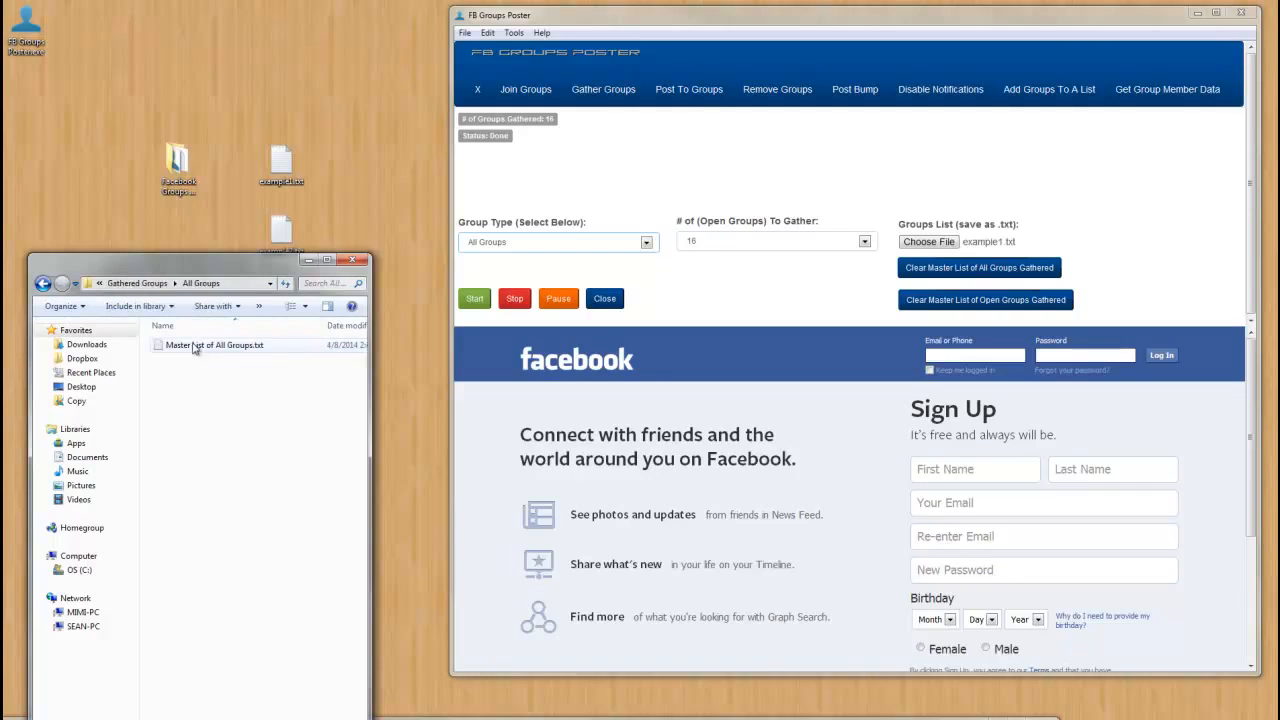
{"action": "double_click", "coordinate": [196, 346]}
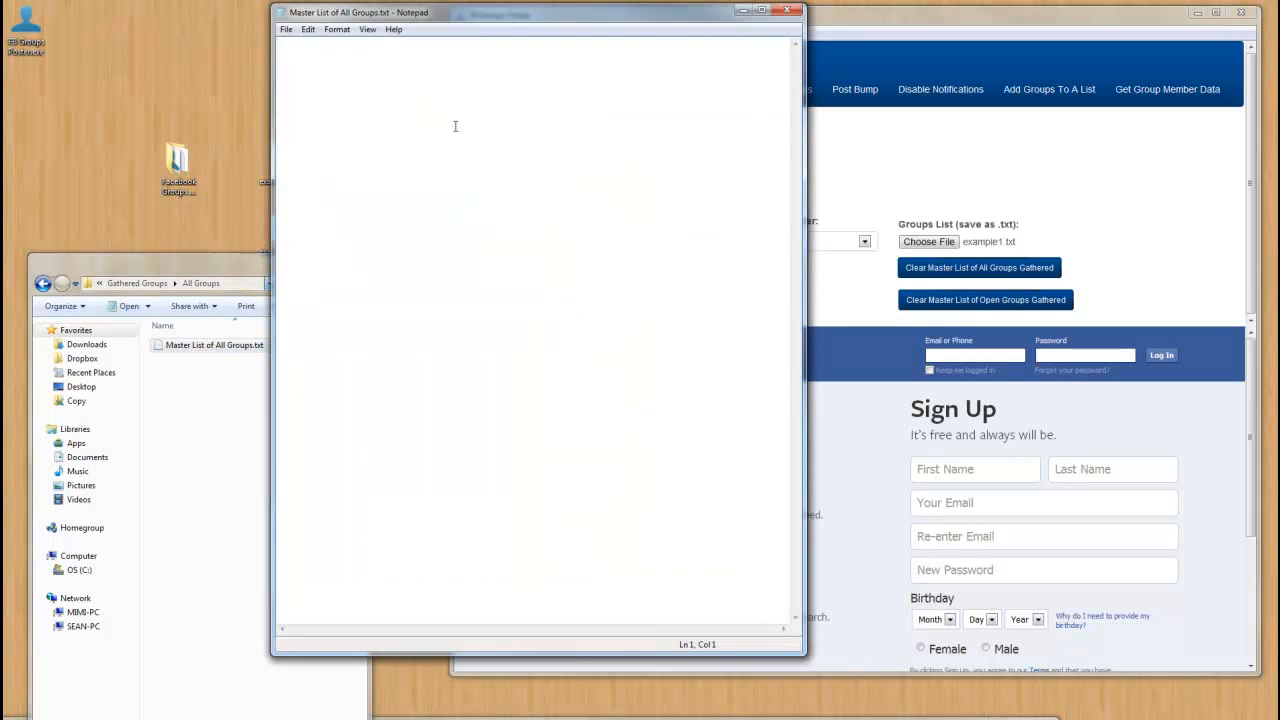
{"action": "left_click", "coordinate": [788, 12]}
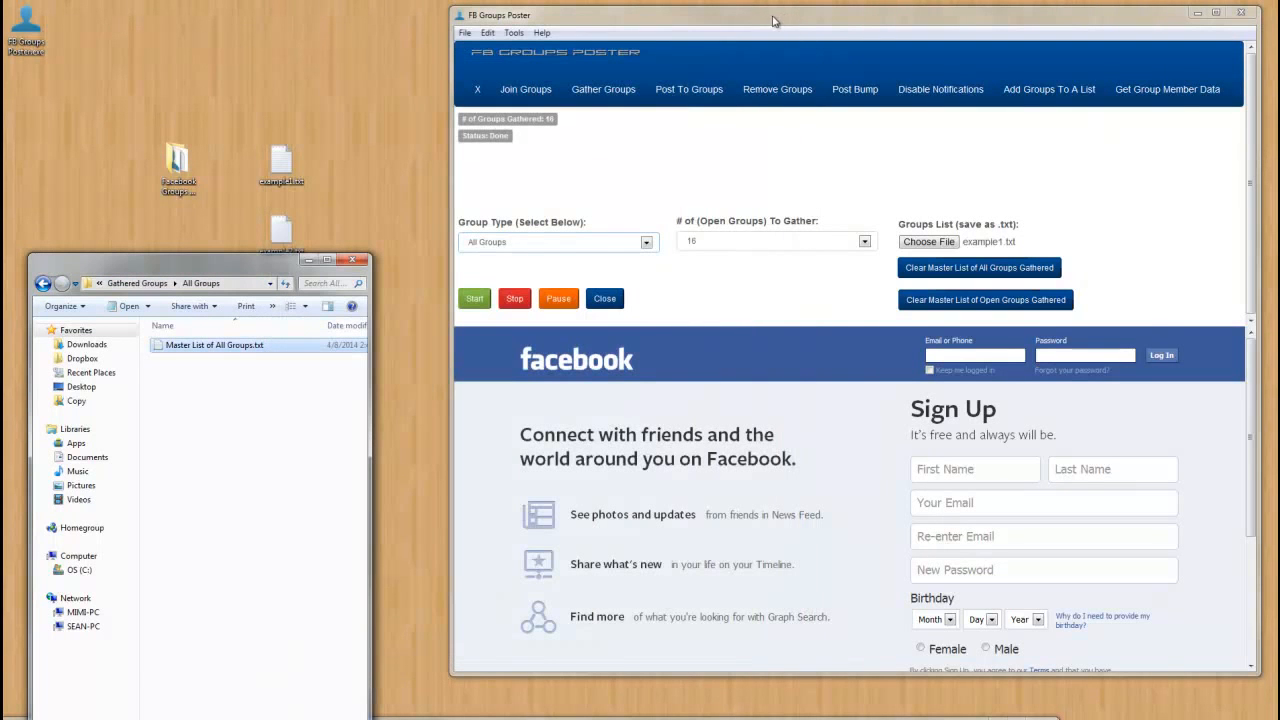
Step: Keep the group type at All Groups and choose example2.txt on the desktop as the groups list file, replacing the existing file
{"action": "left_click", "coordinate": [646, 243]}
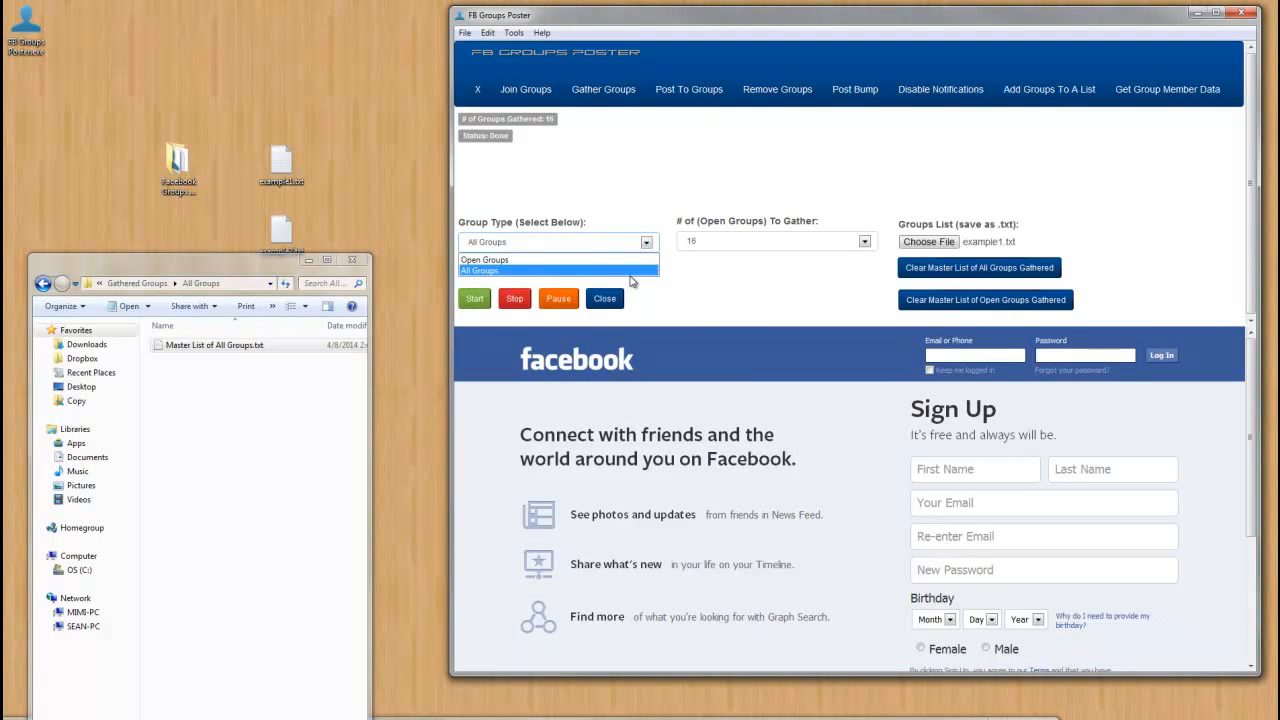
{"action": "left_click", "coordinate": [632, 281]}
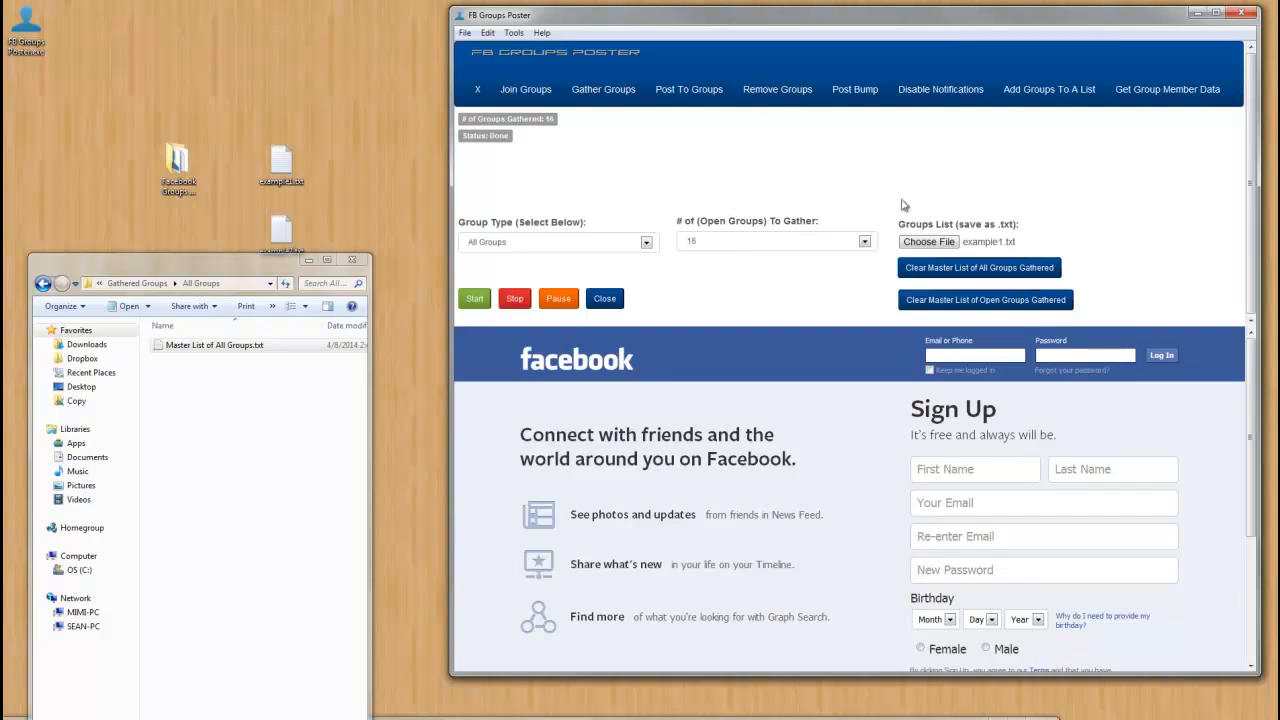
{"action": "left_click", "coordinate": [930, 241]}
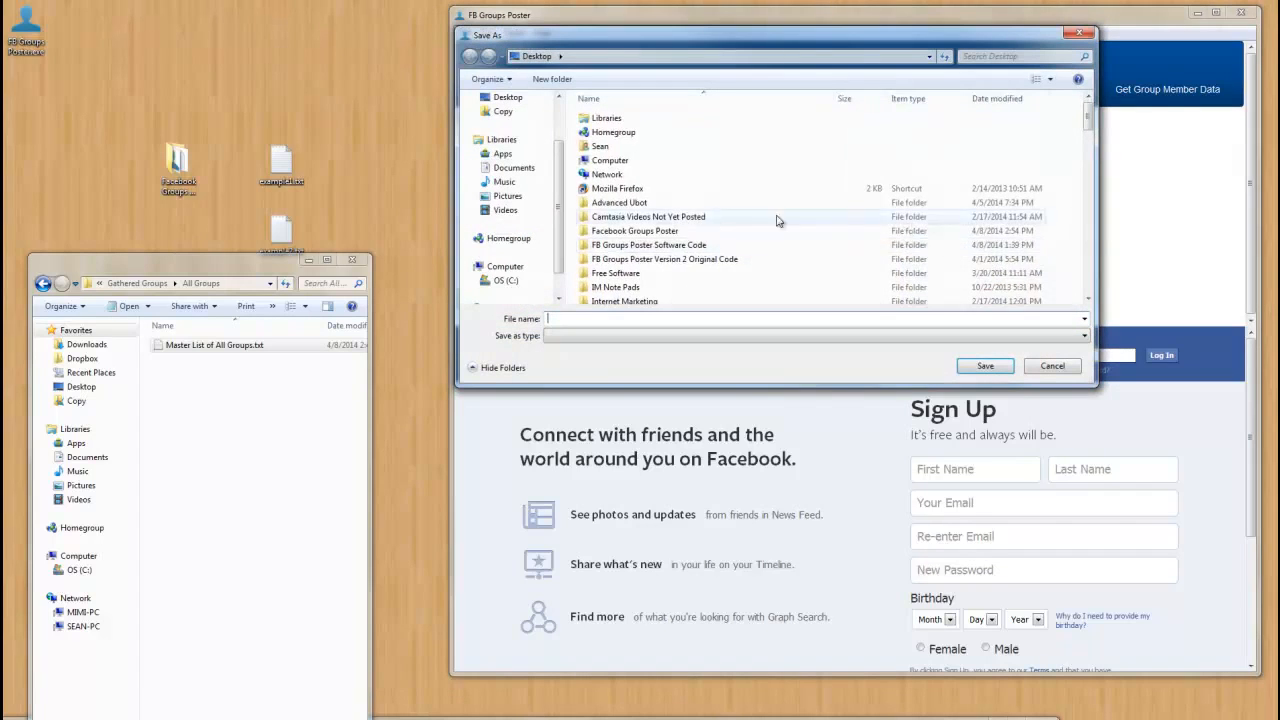
{"action": "scroll", "coordinate": [670, 243], "scroll_direction": "down", "scroll_amount": 6}
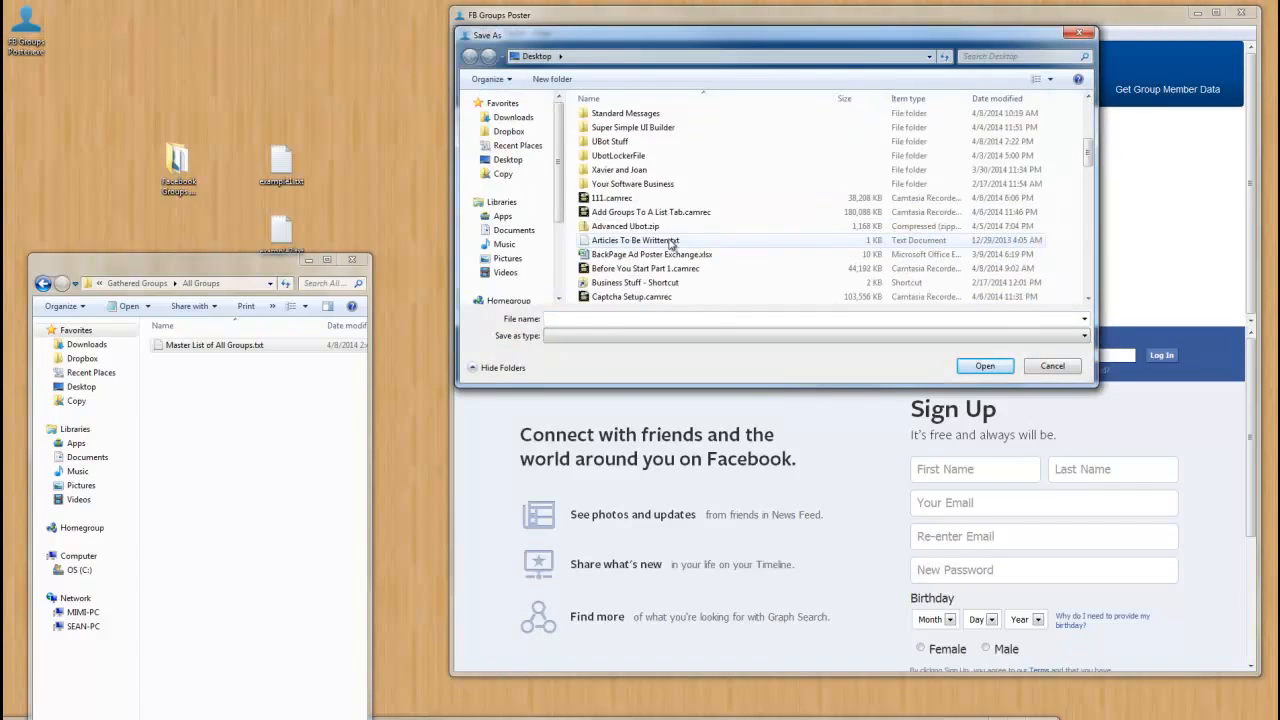
{"action": "scroll", "coordinate": [670, 243], "scroll_direction": "down", "scroll_amount": 4}
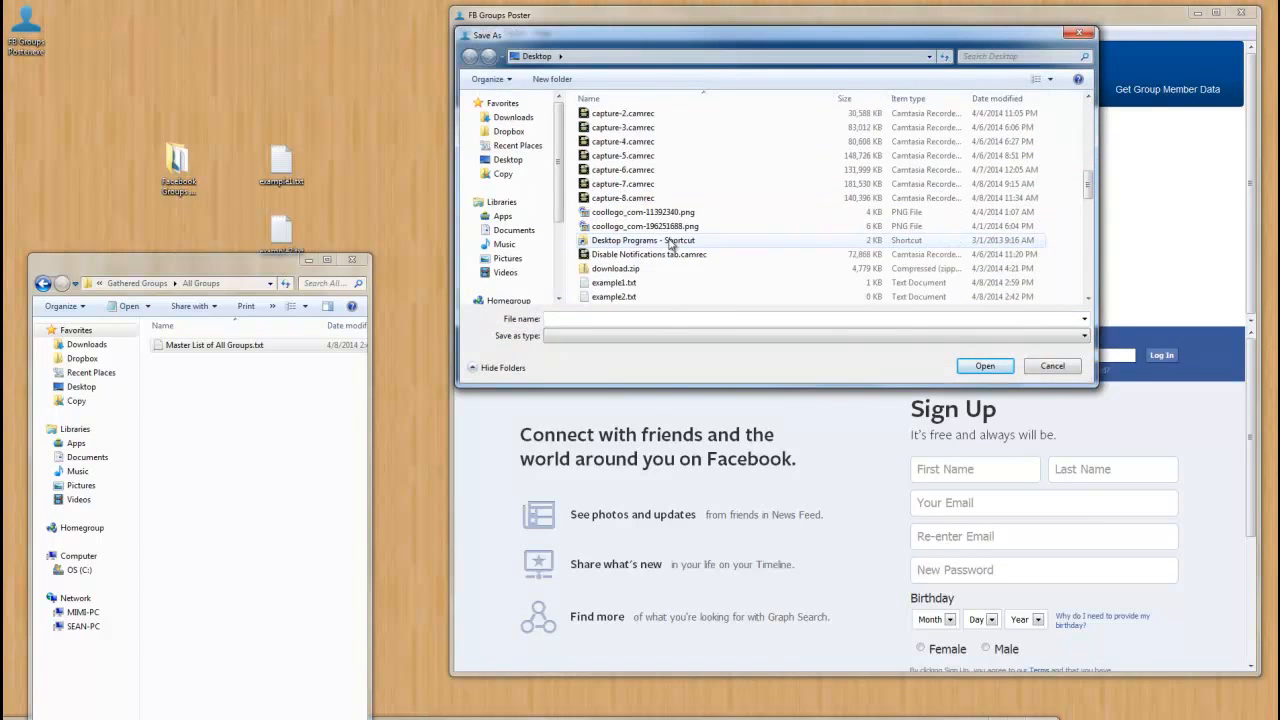
{"action": "double_click", "coordinate": [651, 254]}
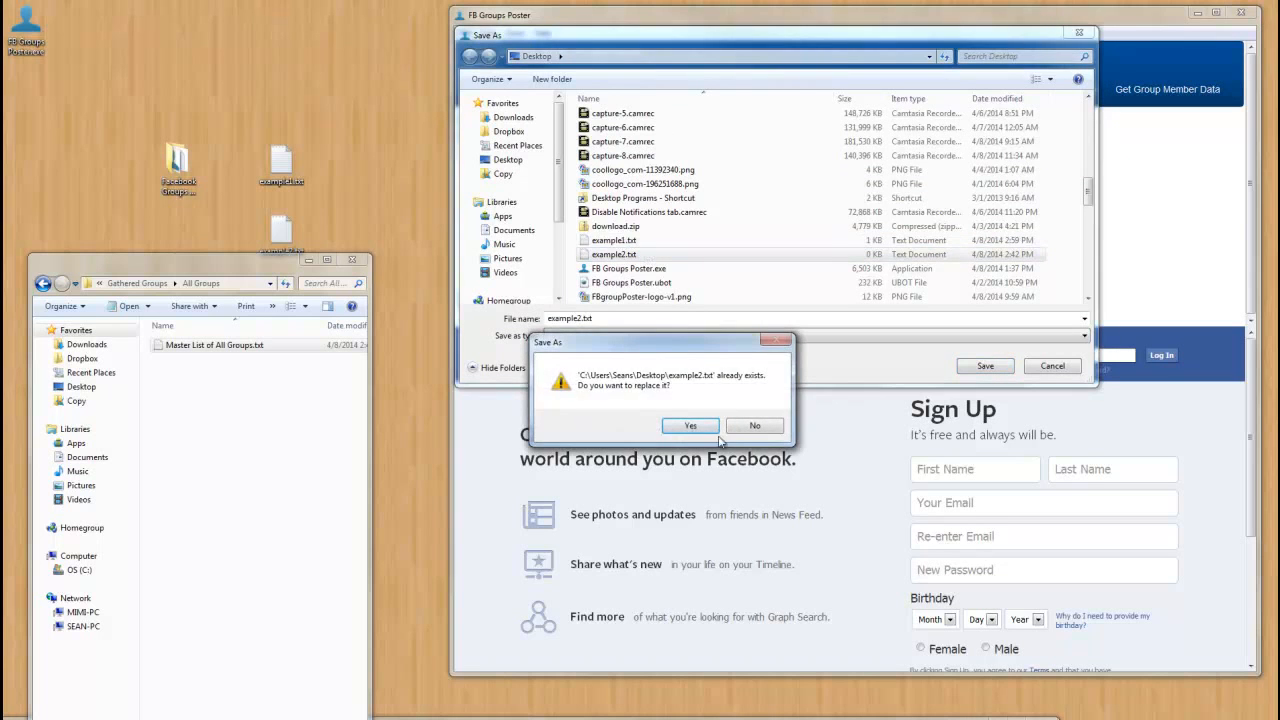
{"action": "left_click", "coordinate": [690, 427]}
Step: Move the folder window down to uncover example2.txt on the desktop, open the file to check its contents, and close it
{"action": "left_click_drag", "start_coordinate": [269, 278], "coordinate": [268, 313]}
{"action": "double_click", "coordinate": [282, 234]}
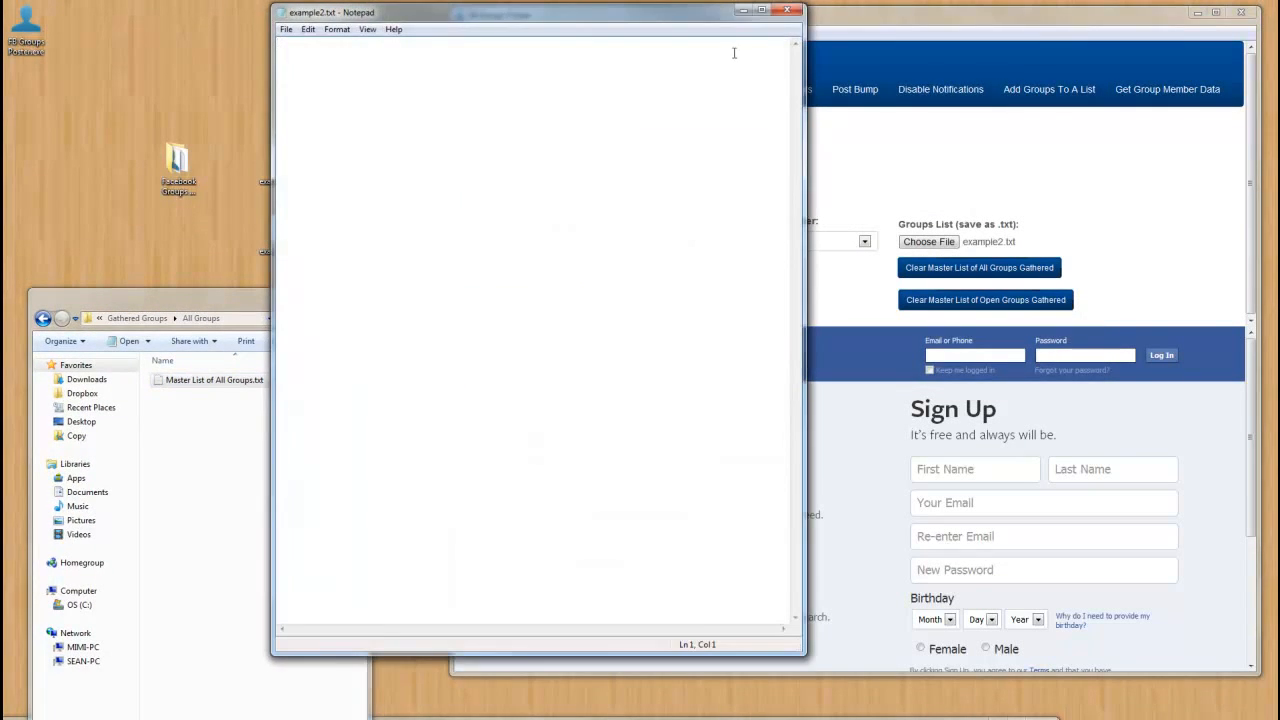
{"action": "left_click", "coordinate": [799, 11]}
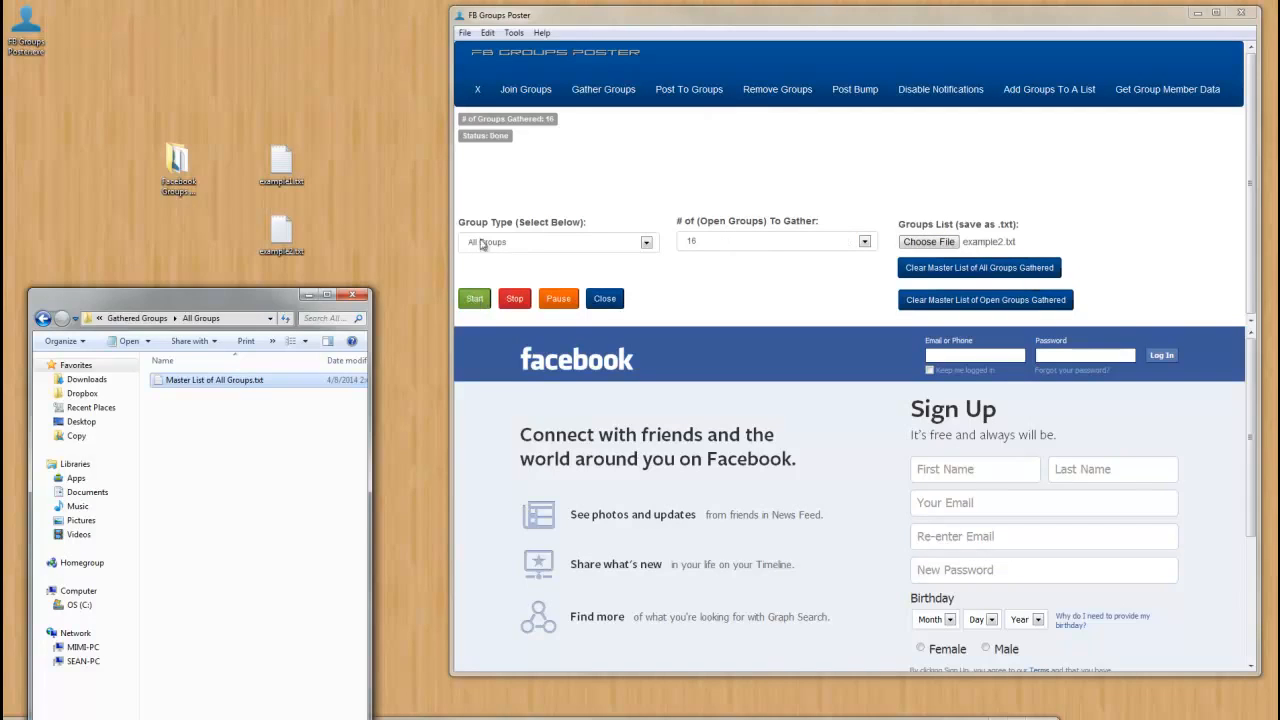
Step: View the Facebook profile settings, return to Gather Groups, and try to start gathering all groups
{"action": "left_click", "coordinate": [480, 86]}
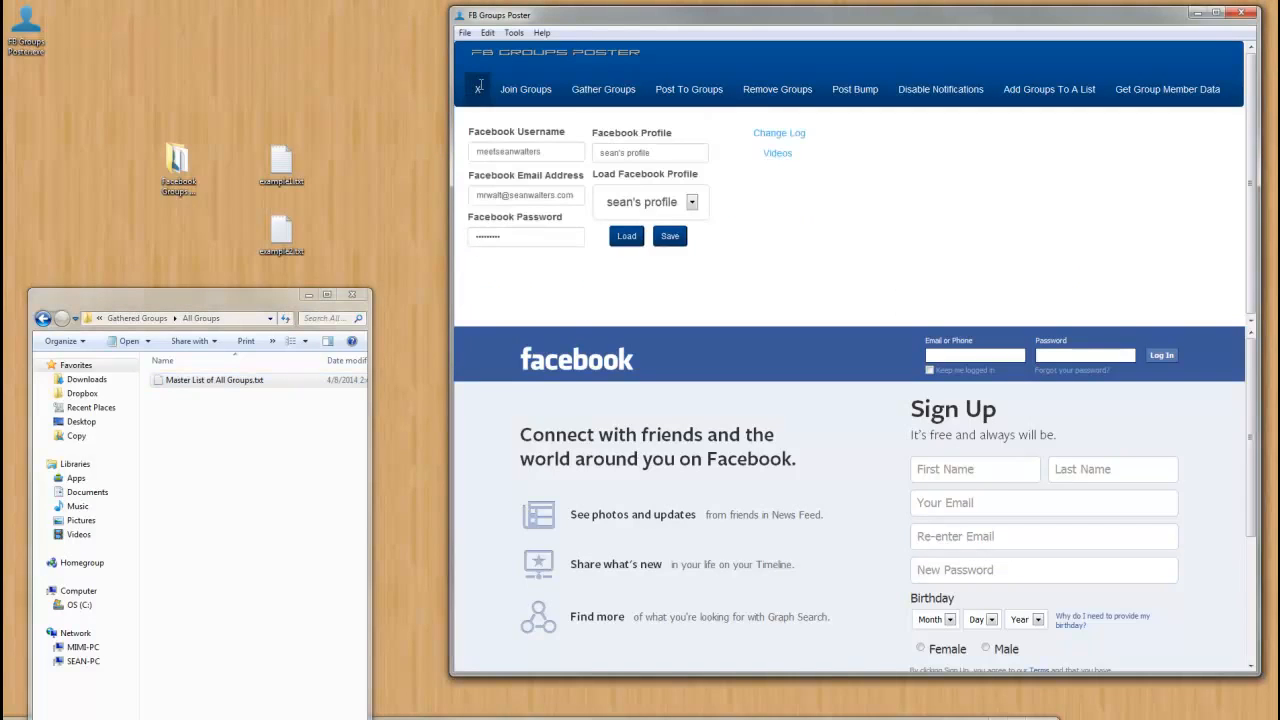
{"action": "left_click", "coordinate": [603, 89]}
{"action": "left_click", "coordinate": [475, 298]}
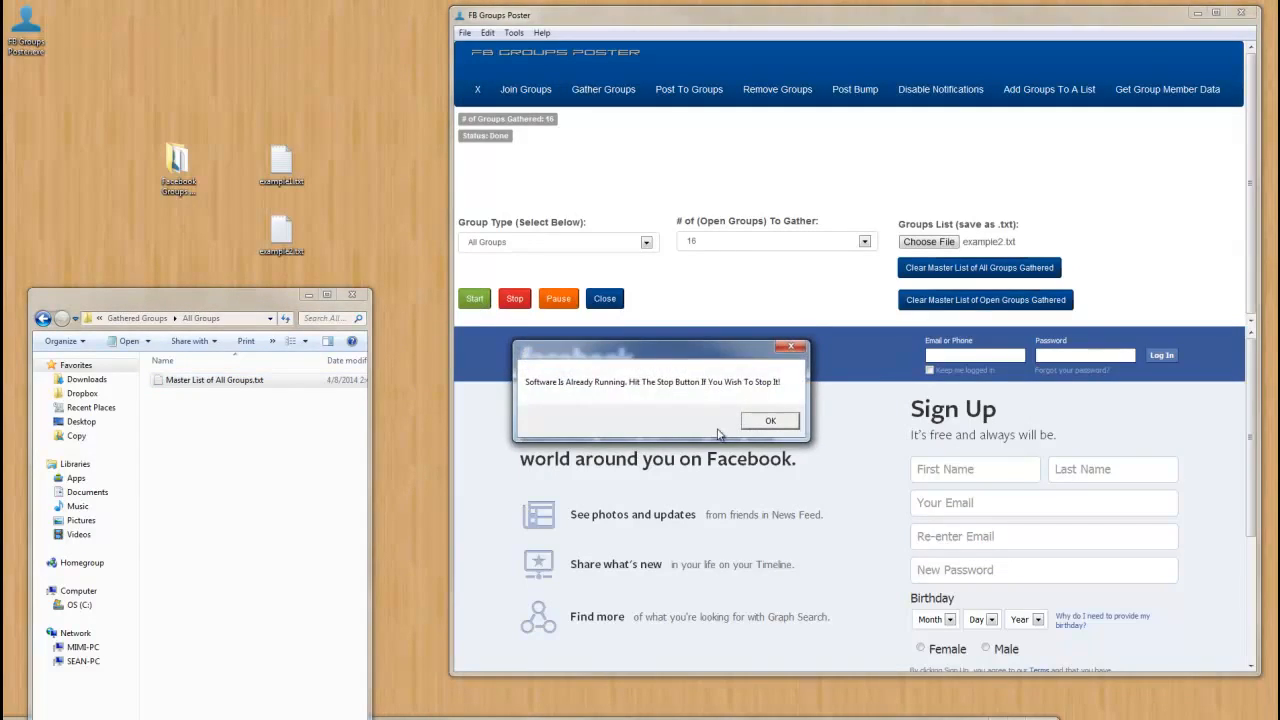
{"action": "left_click", "coordinate": [752, 424]}
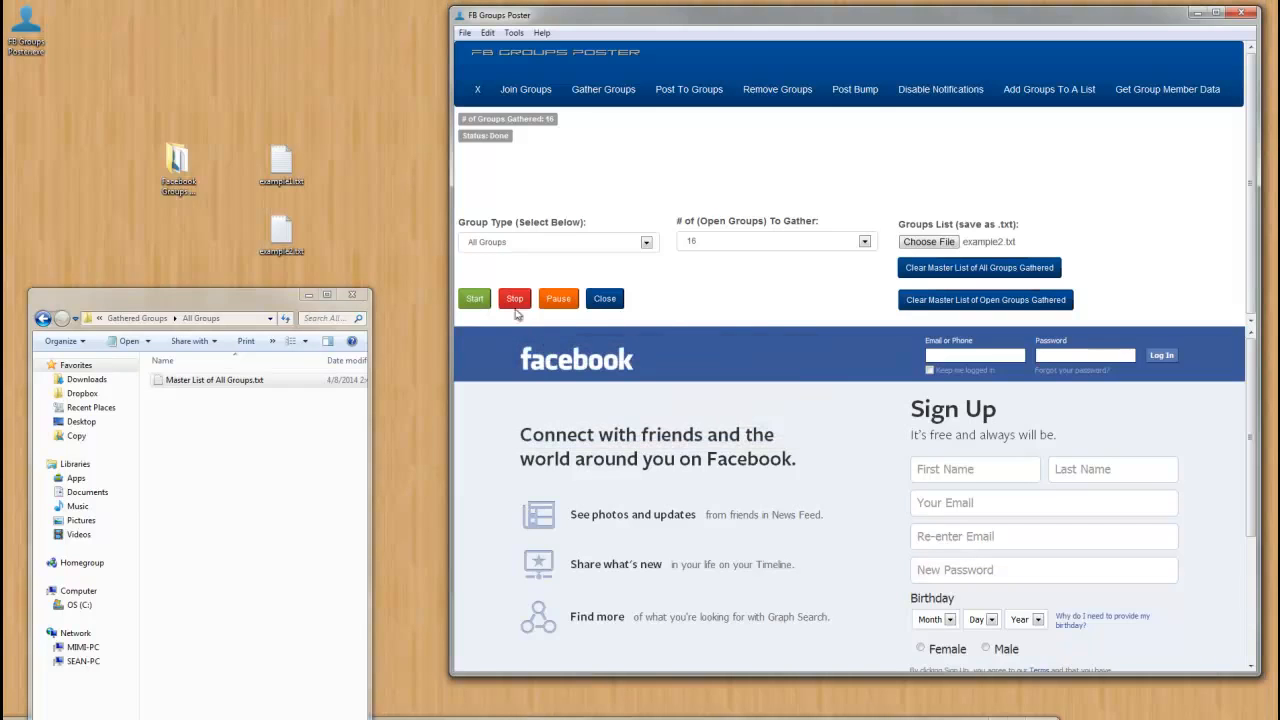
Step: Stop the previous run and restart gathering all groups into example2.txt, acknowledging the reminder about the .txt save file
{"action": "left_click", "coordinate": [512, 301]}
{"action": "left_click", "coordinate": [474, 298]}
{"action": "left_click", "coordinate": [731, 421]}
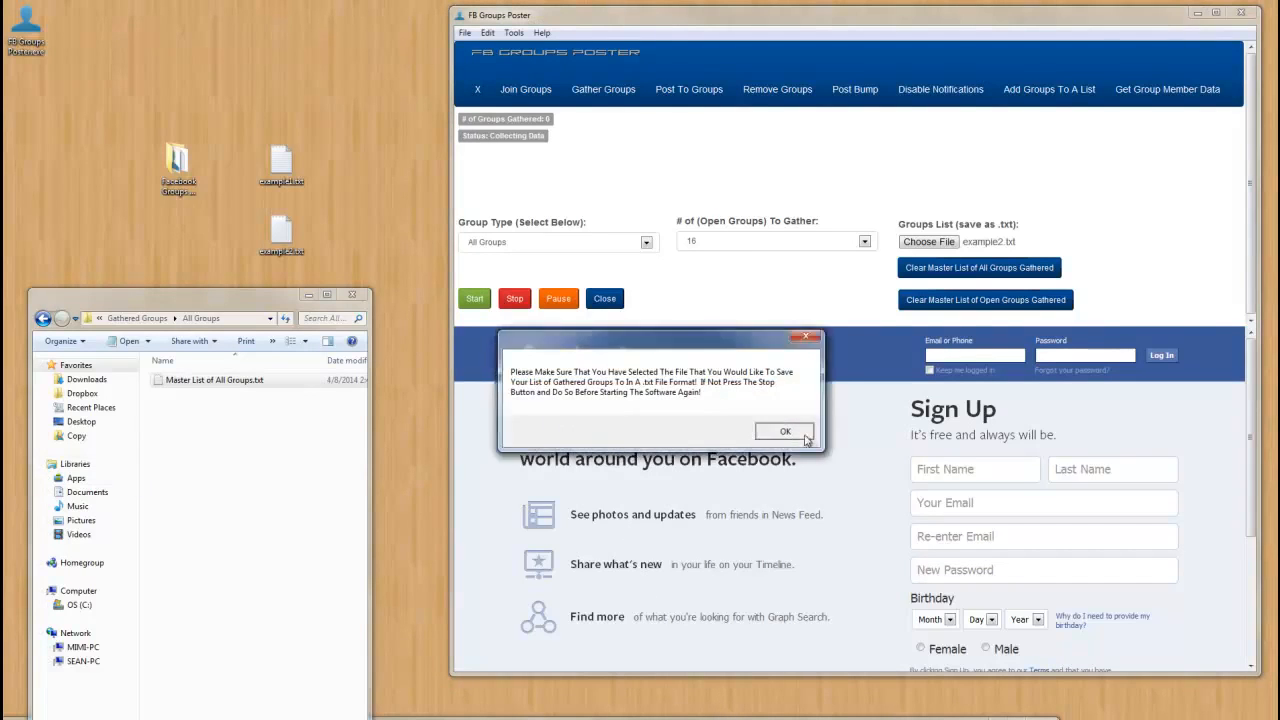
{"action": "left_click", "coordinate": [804, 436]}
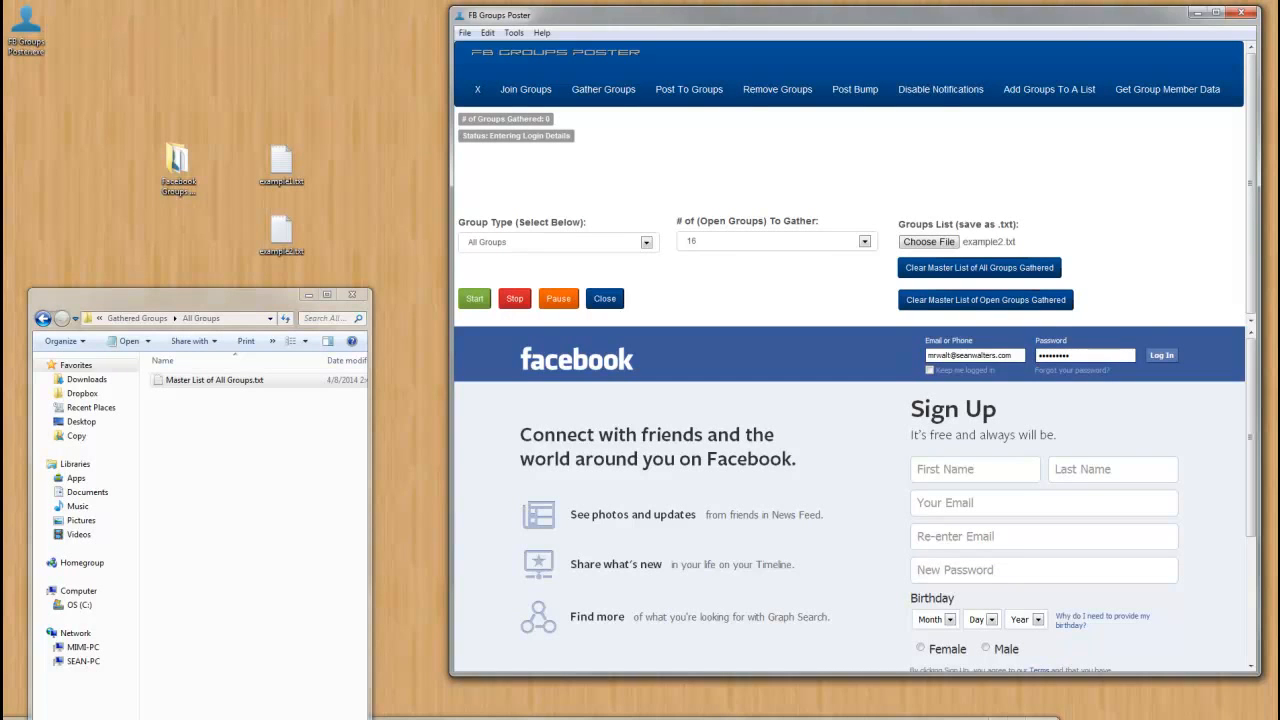
Step: Move the All Groups folder window out of view while the groups are gathered, and bring it back below the desktop files
{"action": "left_click_drag", "start_coordinate": [149, 299], "coordinate": [2, 272]}
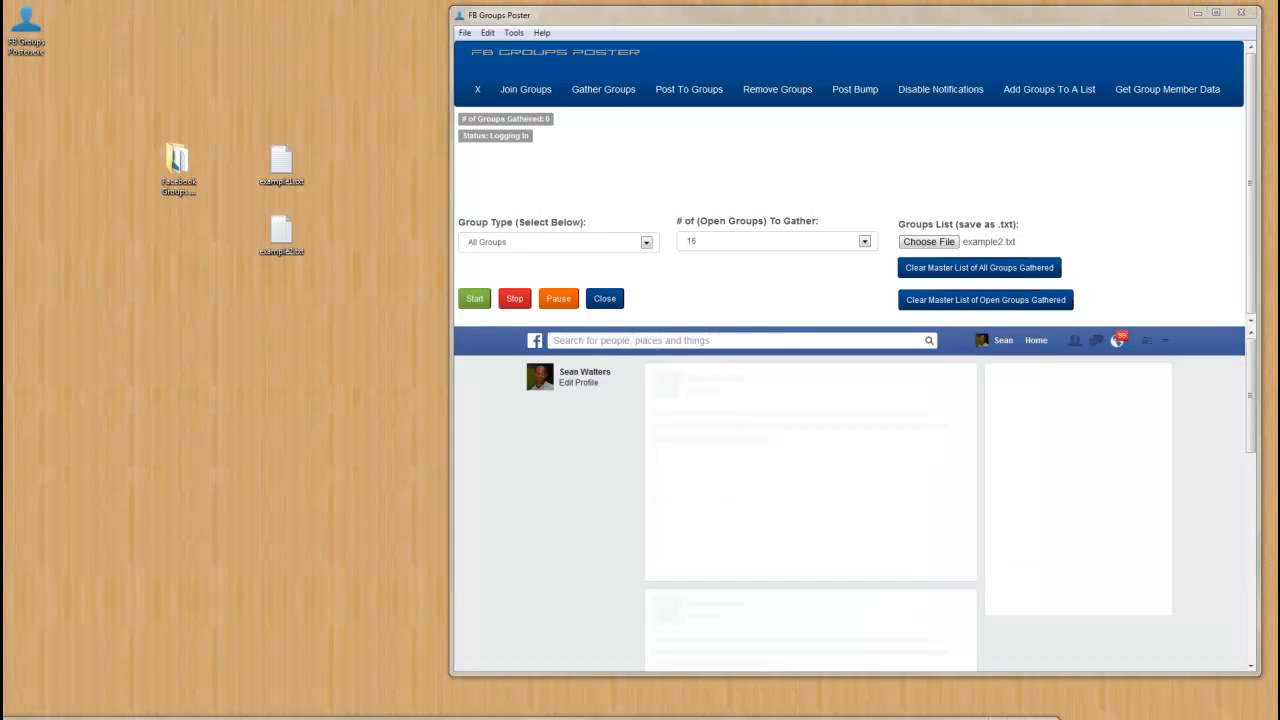
{"action": "left_click_drag", "start_coordinate": [428, 15], "coordinate": [0, 23]}
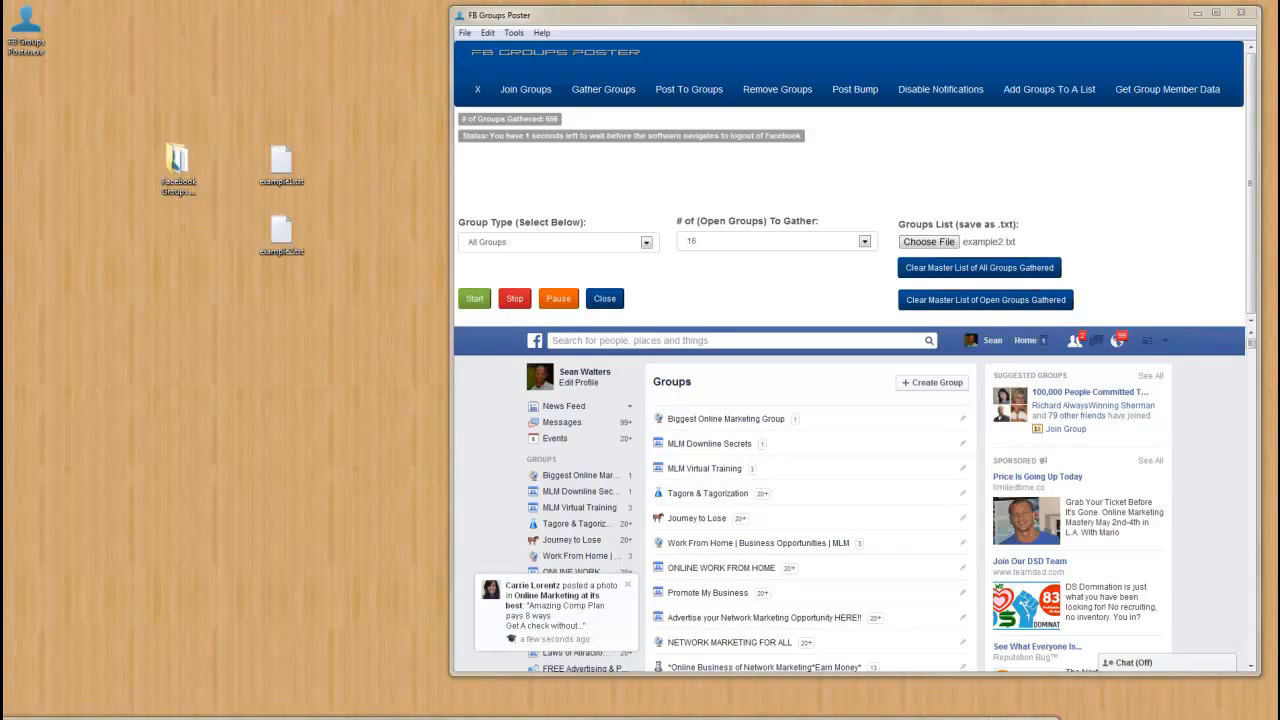
{"action": "left_click_drag", "start_coordinate": [0, 66], "coordinate": [223, 41]}
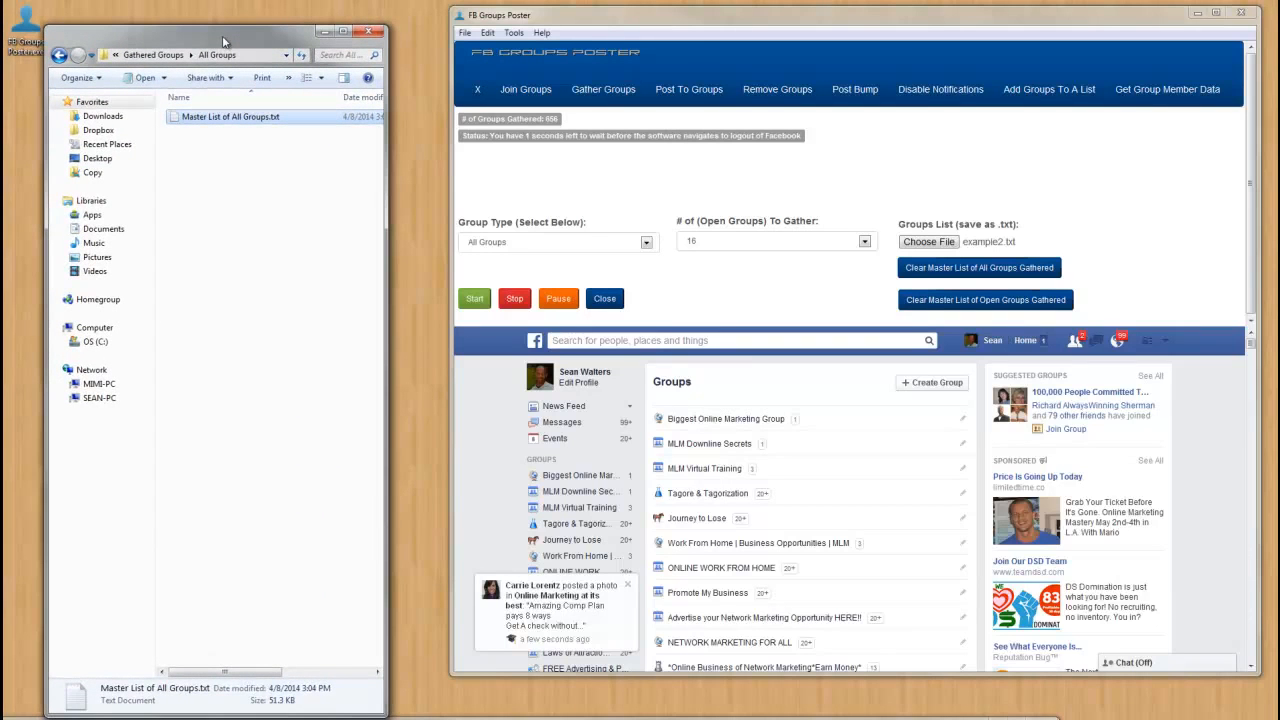
{"action": "left_click_drag", "start_coordinate": [224, 41], "coordinate": [212, 349]}
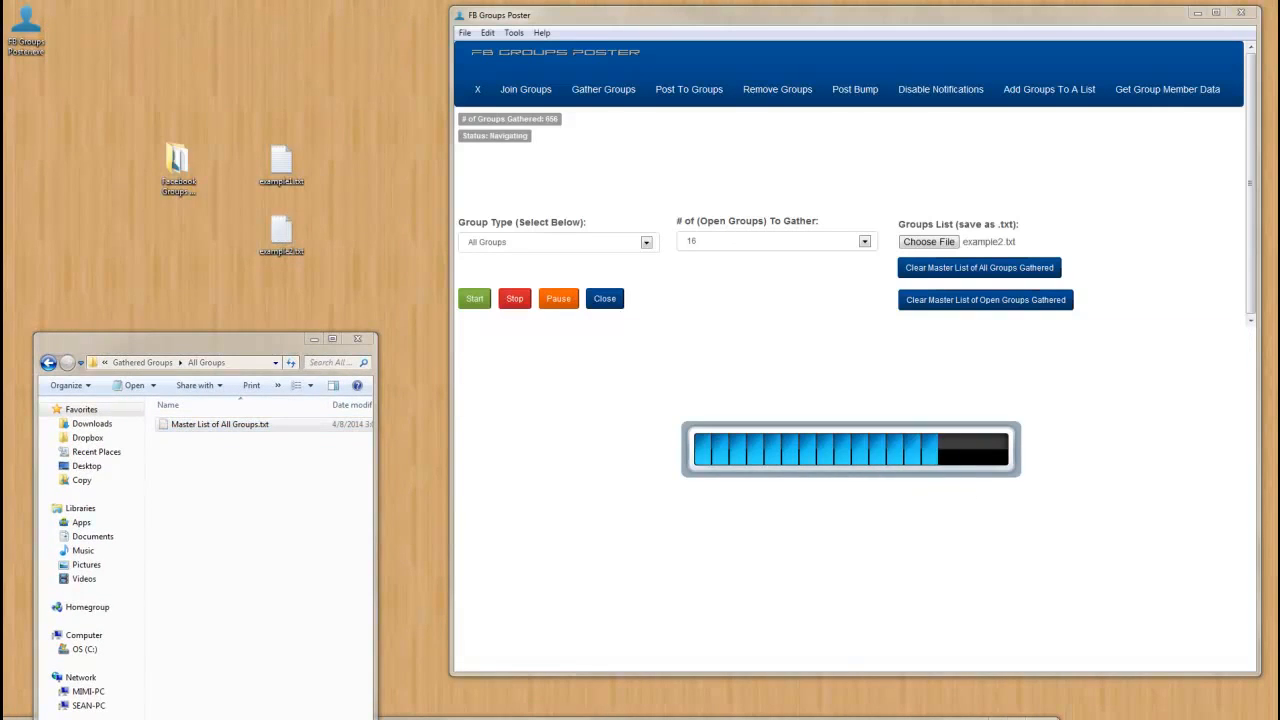
Step: Open example2.txt from the desktop, examine its gathered group links through to the last line, and close it after a second look
{"action": "double_click", "coordinate": [281, 232]}
{"action": "left_click_drag", "start_coordinate": [370, 42], "coordinate": [450, 145]}
{"action": "left_click_drag", "start_coordinate": [475, 52], "coordinate": [562, 22]}
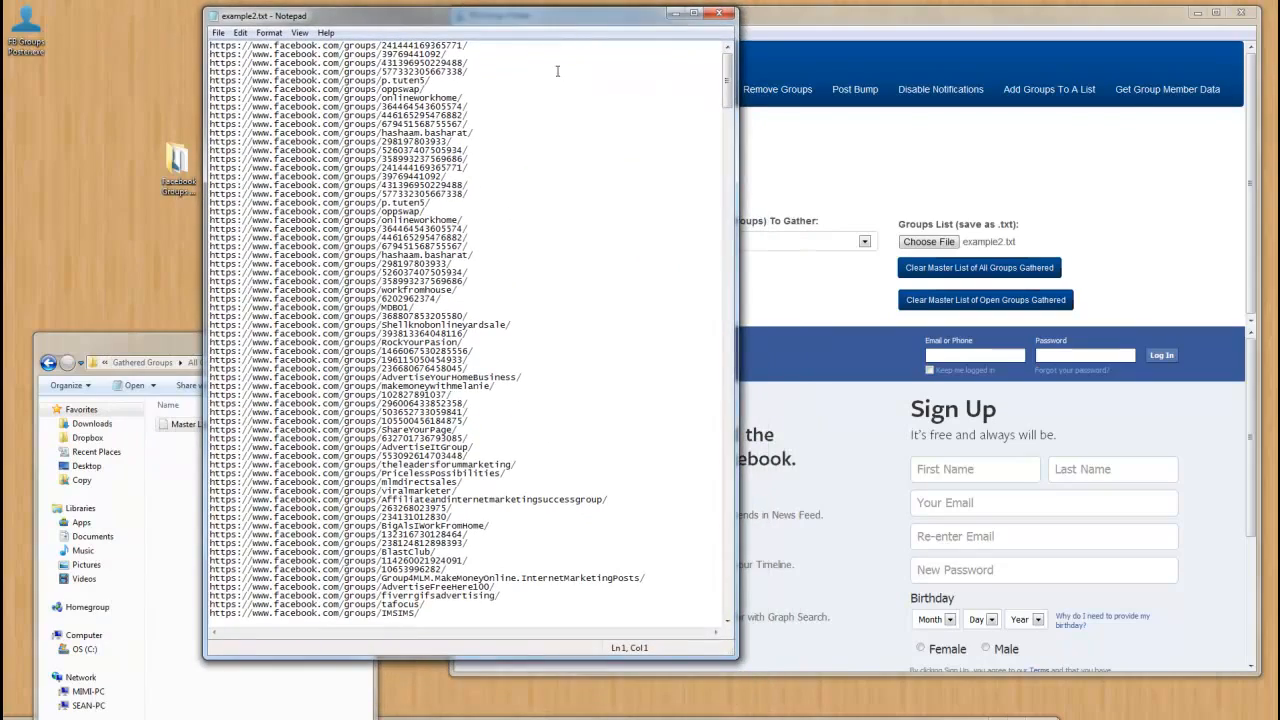
{"action": "left_click_drag", "start_coordinate": [727, 66], "coordinate": [736, 586]}
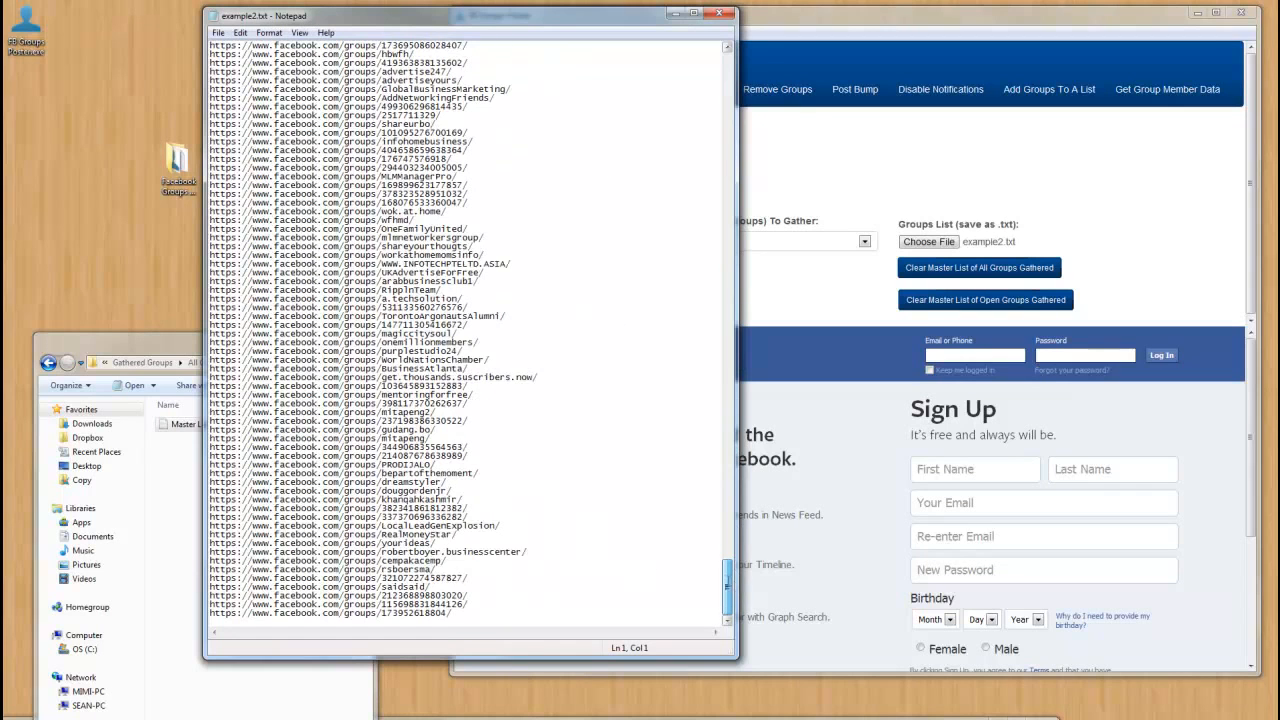
{"action": "left_click", "coordinate": [440, 613]}
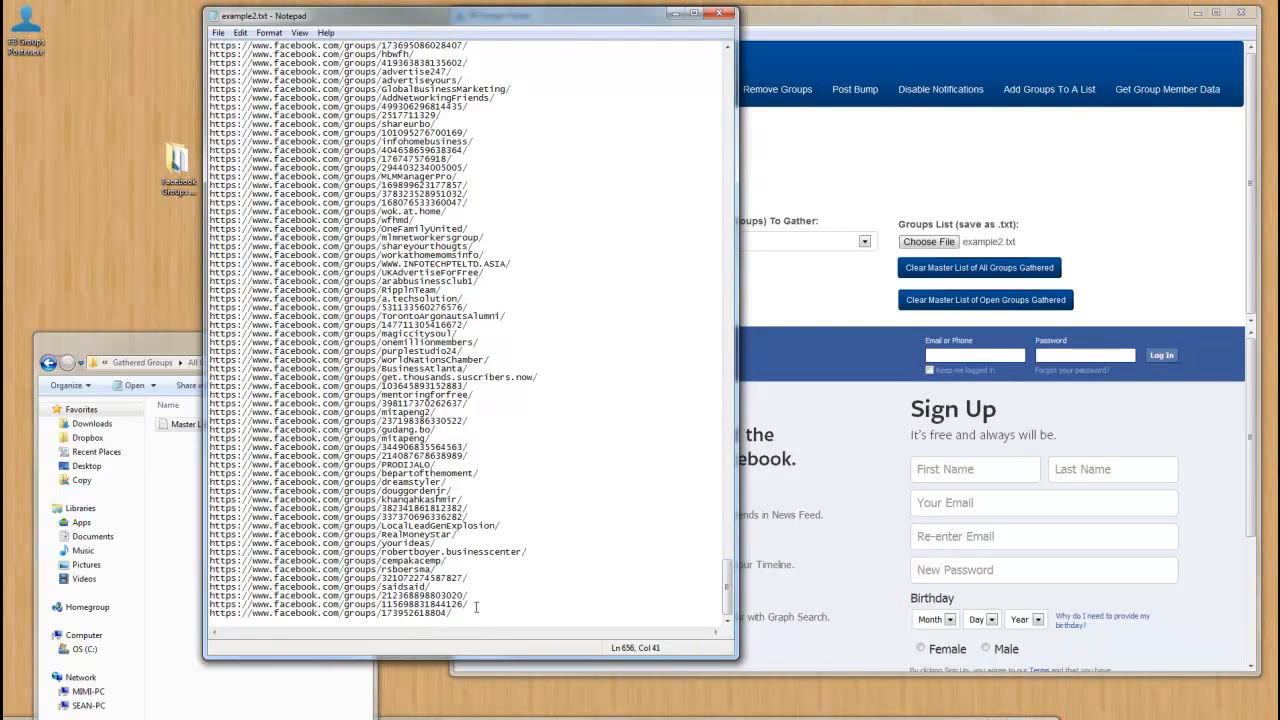
{"action": "left_click", "coordinate": [412, 613]}
{"action": "left_click_drag", "start_coordinate": [535, 22], "coordinate": [563, 49]}
{"action": "left_click", "coordinate": [403, 640]}
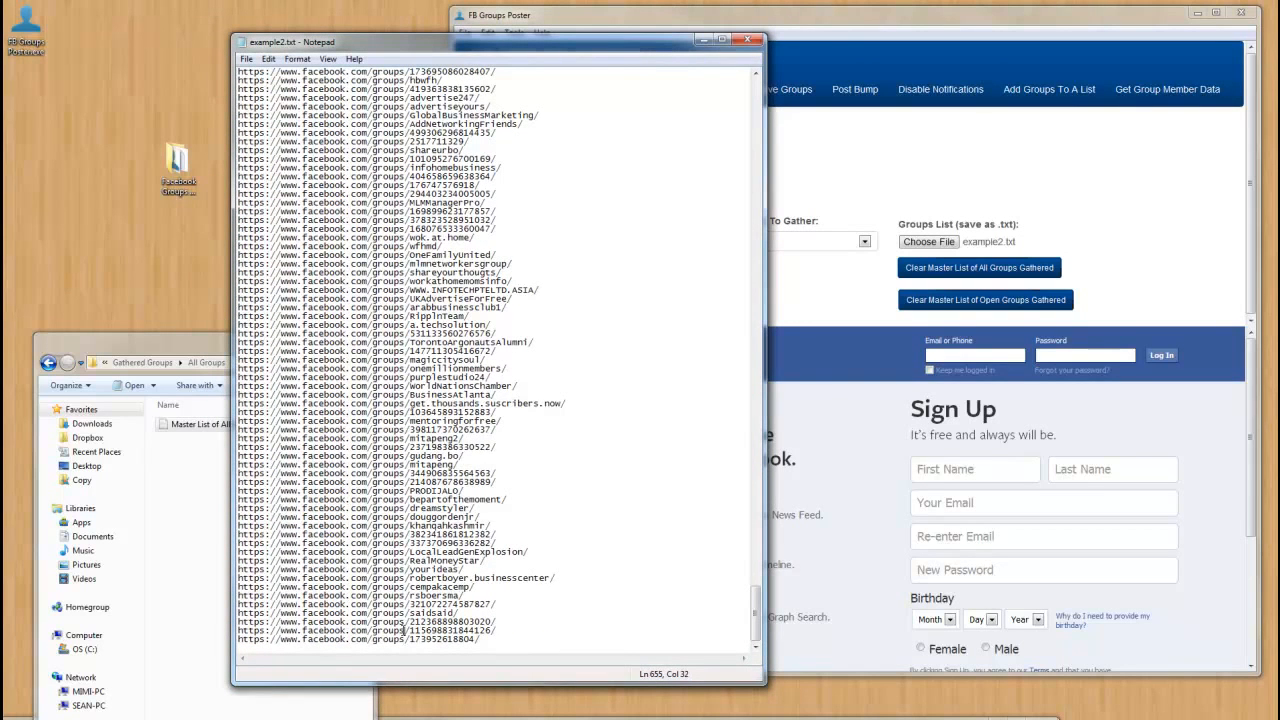
{"action": "mouse_move", "coordinate": [489, 46]}
{"action": "left_mouse_down"}
{"action": "mouse_move", "coordinate": [527, 191]}
{"action": "mouse_move", "coordinate": [487, 62]}
{"action": "left_mouse_up"}
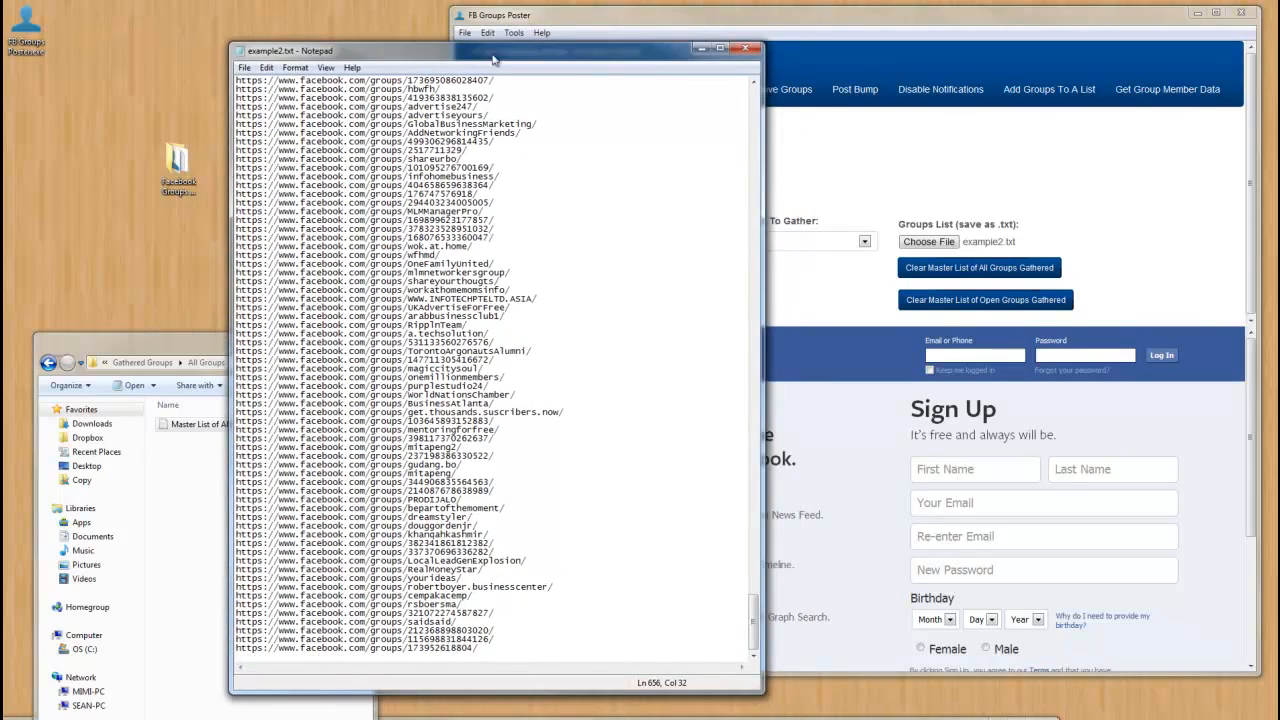
{"action": "left_click", "coordinate": [742, 46]}
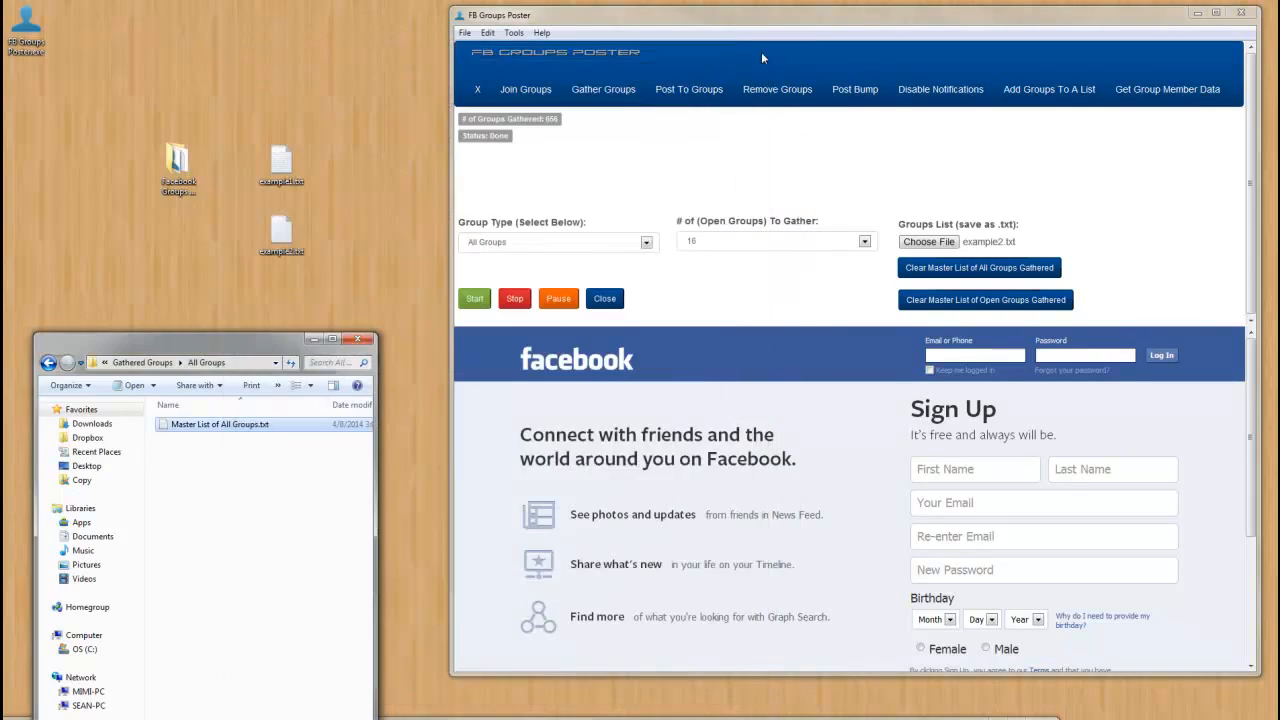
{"action": "double_click", "coordinate": [268, 229]}
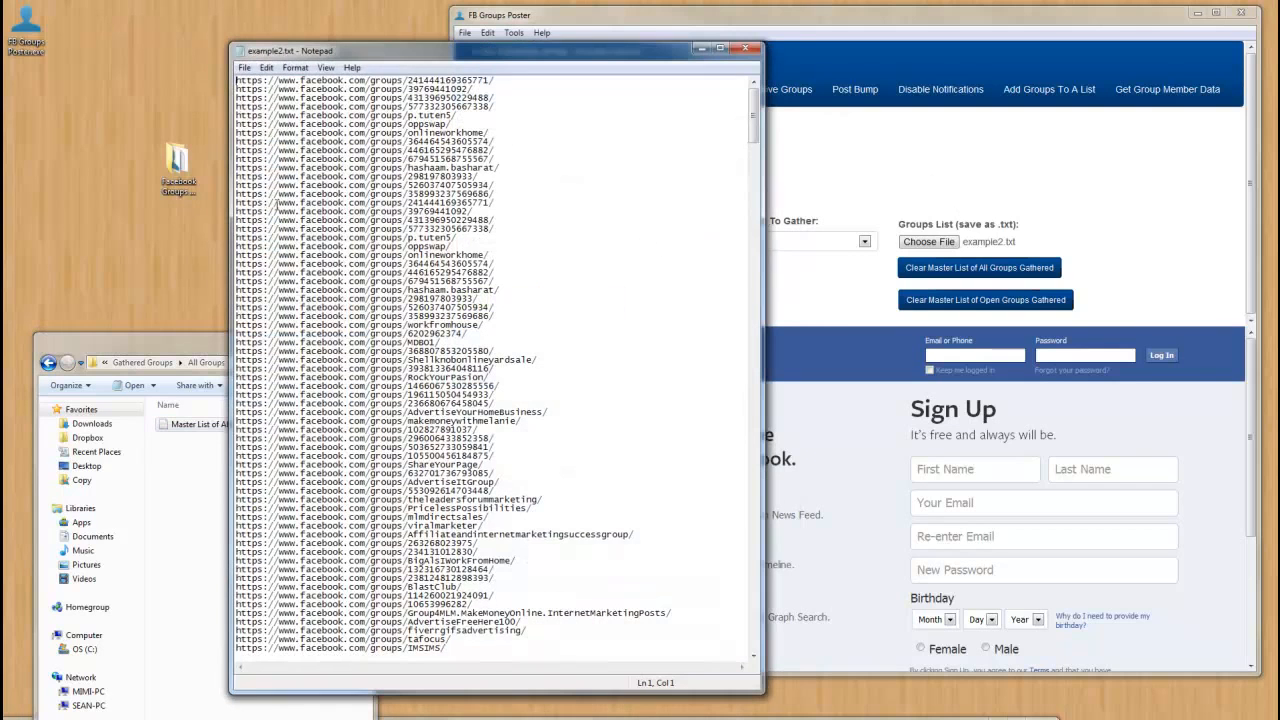
{"action": "left_click", "coordinate": [740, 49]}
Step: Open Master List of All Groups.txt from the All Groups subfolder of Gathered Groups, examine its entries through to the last line, and close it
{"action": "left_click_drag", "start_coordinate": [215, 338], "coordinate": [308, 49]}
{"action": "left_click", "coordinate": [143, 76]}
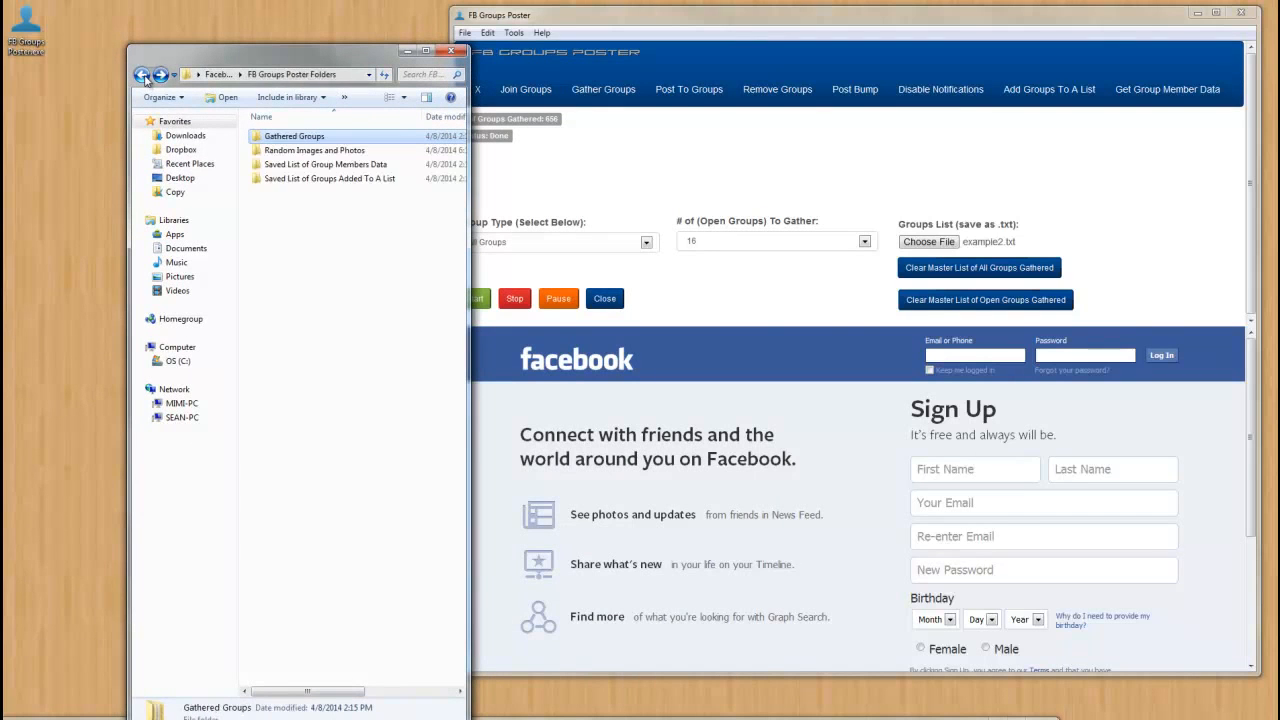
{"action": "double_click", "coordinate": [274, 141]}
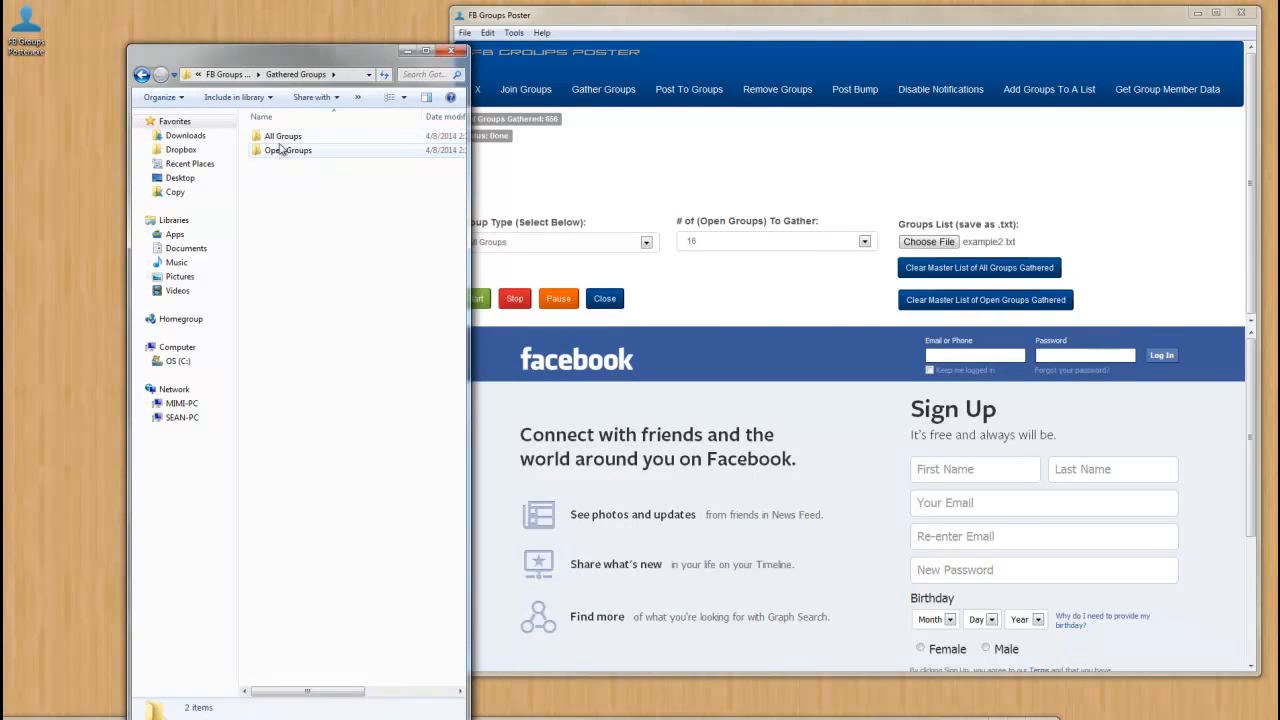
{"action": "double_click", "coordinate": [281, 137]}
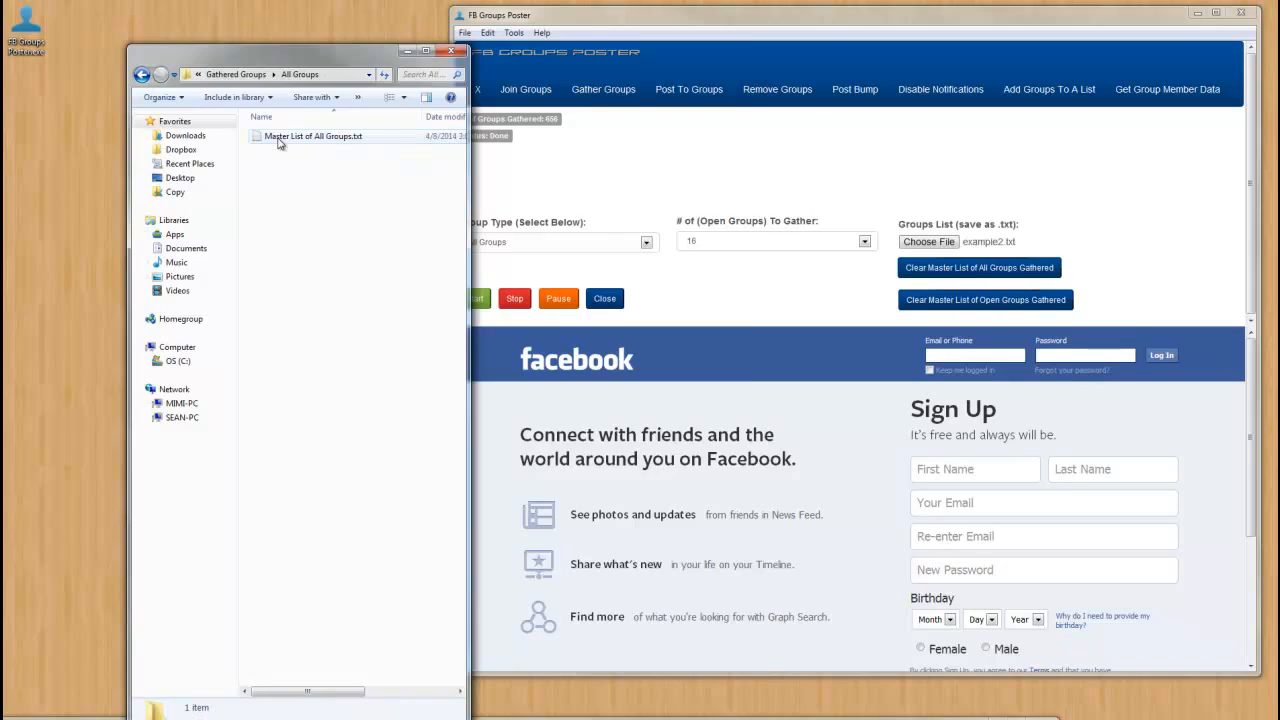
{"action": "double_click", "coordinate": [280, 140]}
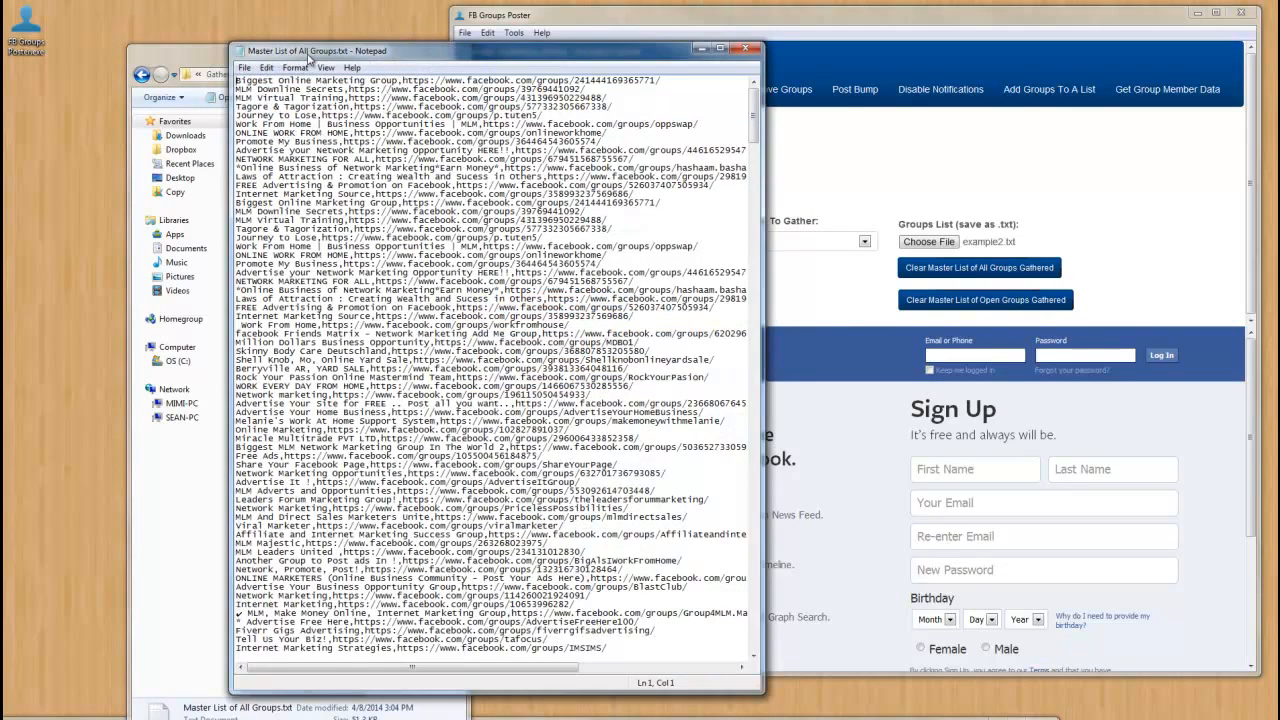
{"action": "left_click_drag", "start_coordinate": [309, 57], "coordinate": [316, 31]}
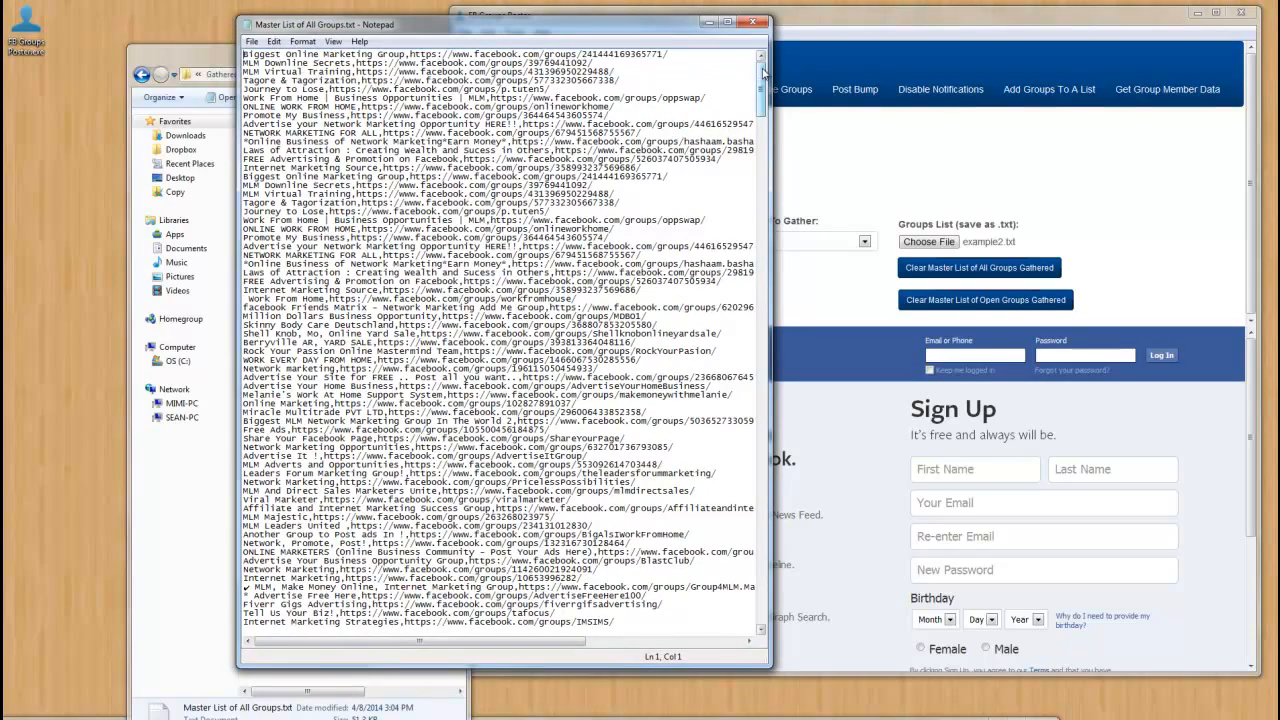
{"action": "left_click_drag", "start_coordinate": [764, 72], "coordinate": [758, 610]}
{"action": "left_click", "coordinate": [737, 621]}
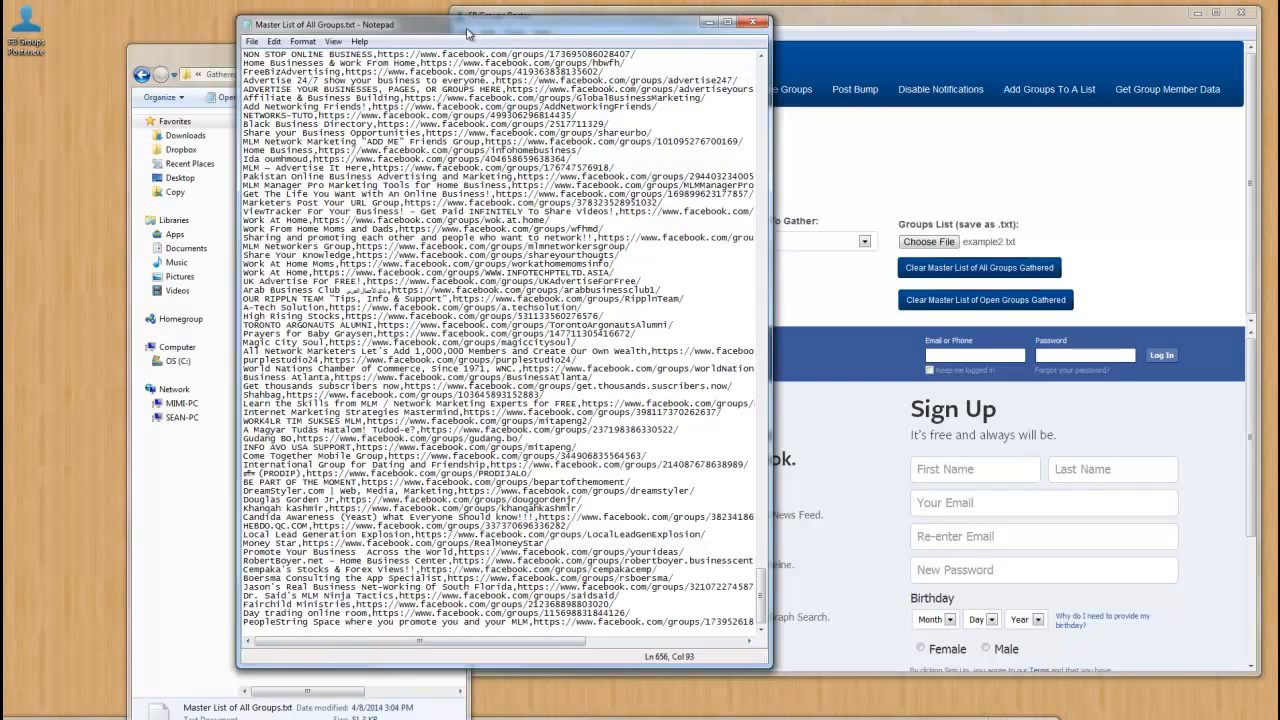
{"action": "left_click", "coordinate": [754, 24]}
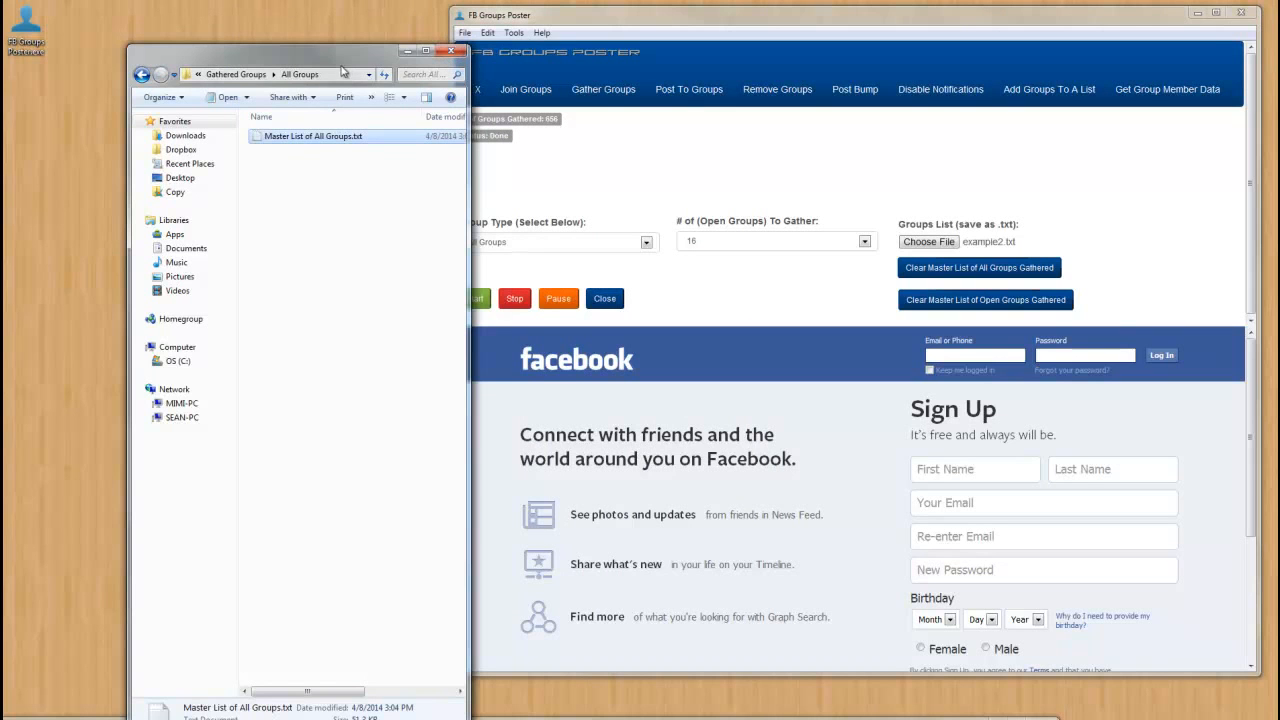
Step: Move the folder window clear of the program, reopen Master List of All Groups.txt, and view the Save As option without saving a copy
{"action": "left_click_drag", "start_coordinate": [335, 66], "coordinate": [292, 66]}
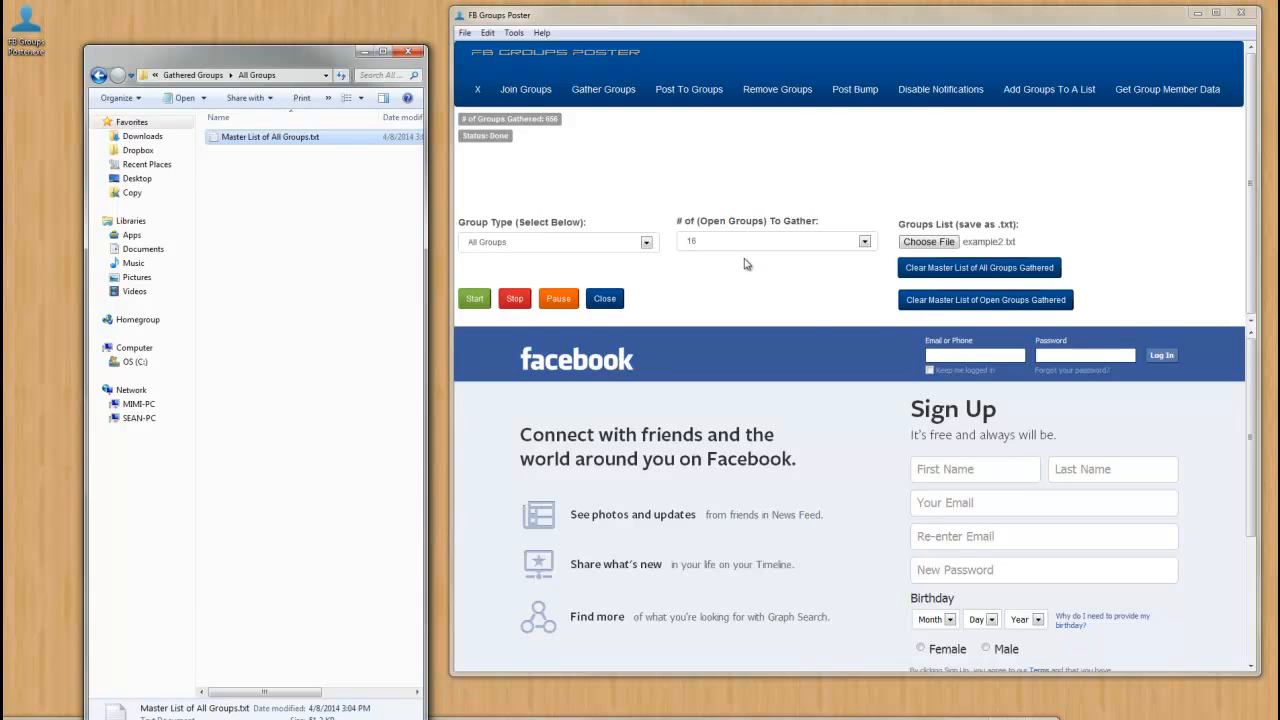
{"action": "double_click", "coordinate": [323, 138]}
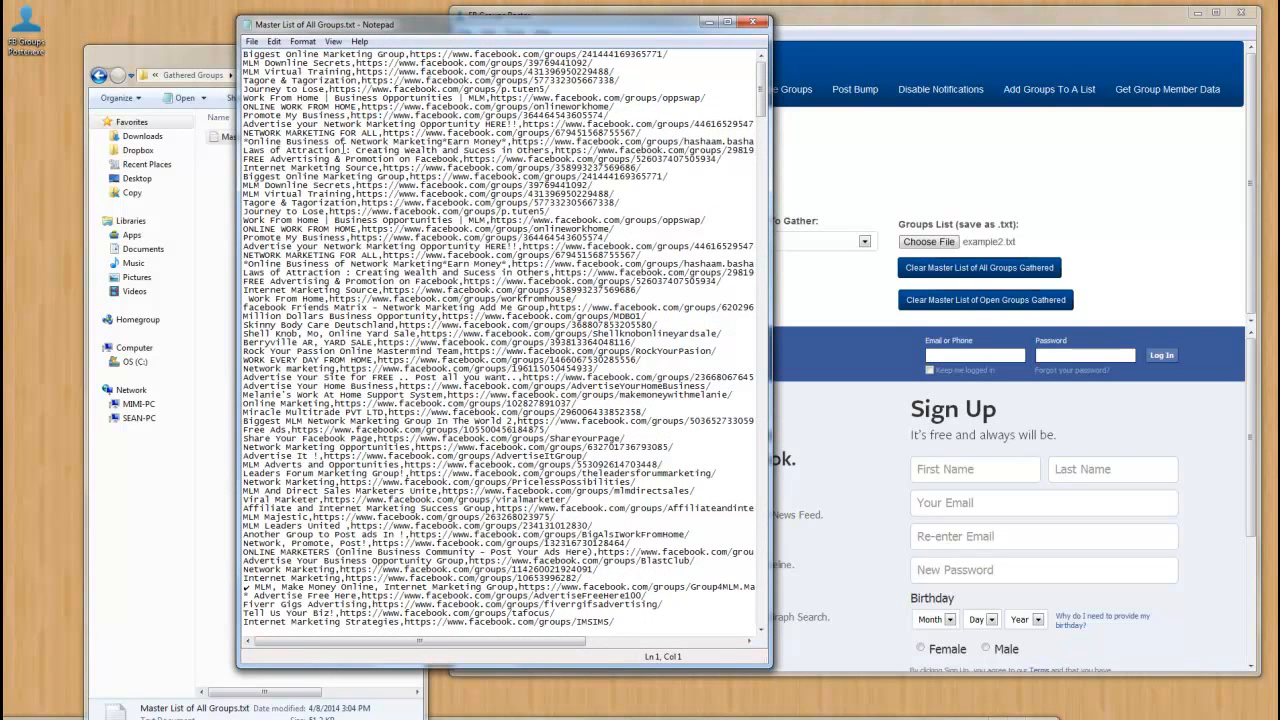
{"action": "left_click", "coordinate": [252, 41]}
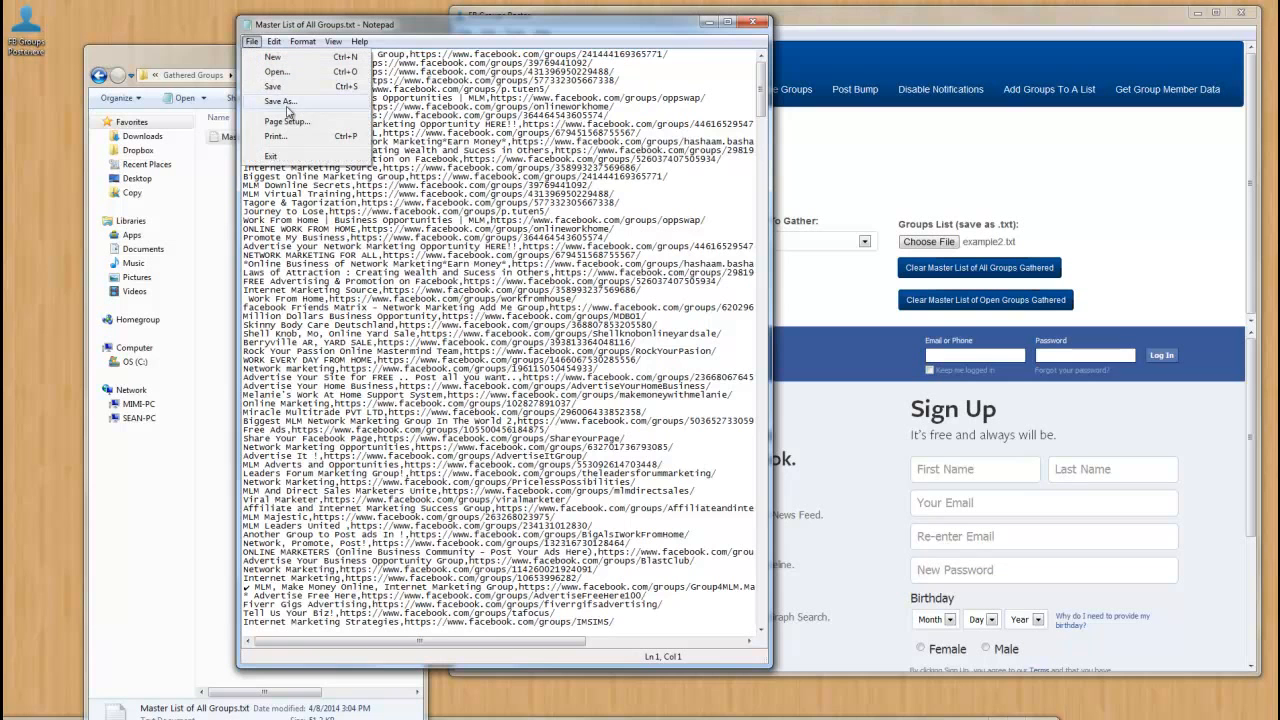
{"action": "left_click", "coordinate": [576, 125]}
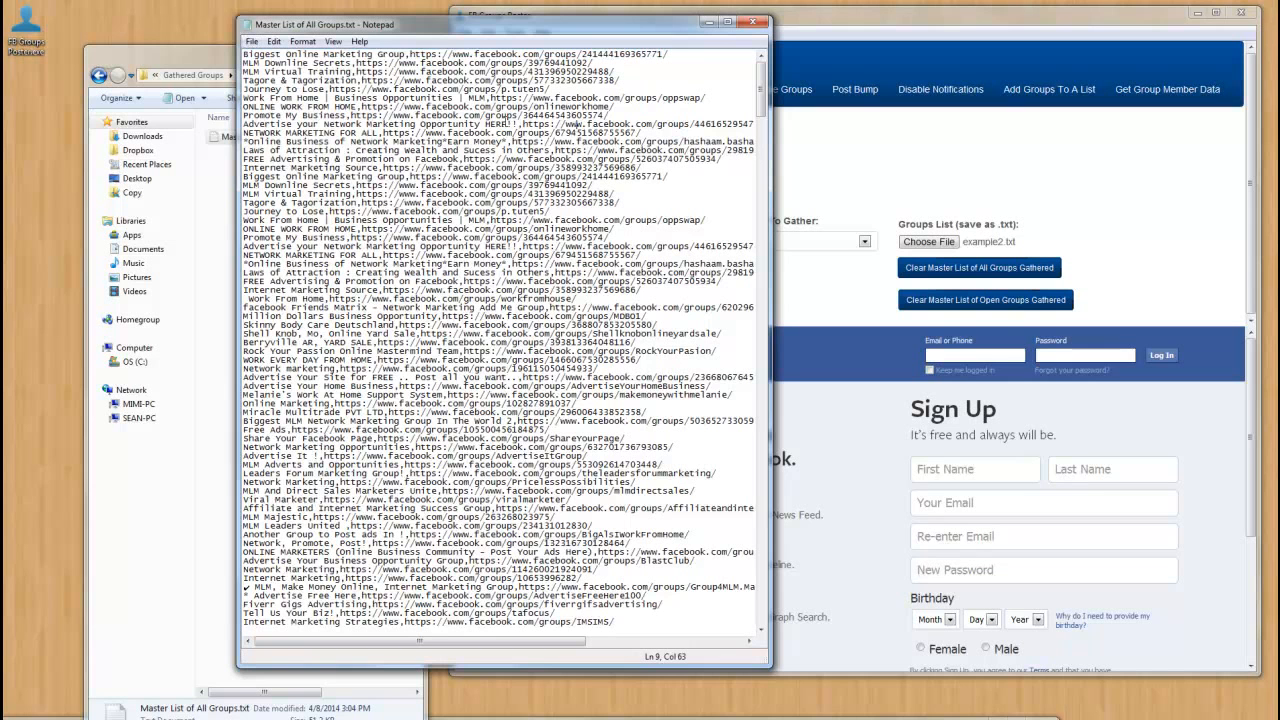
Step: Close Master List of All Groups.txt, then stop the gathering run and switch the group type to Open Groups
{"action": "left_click", "coordinate": [752, 21]}
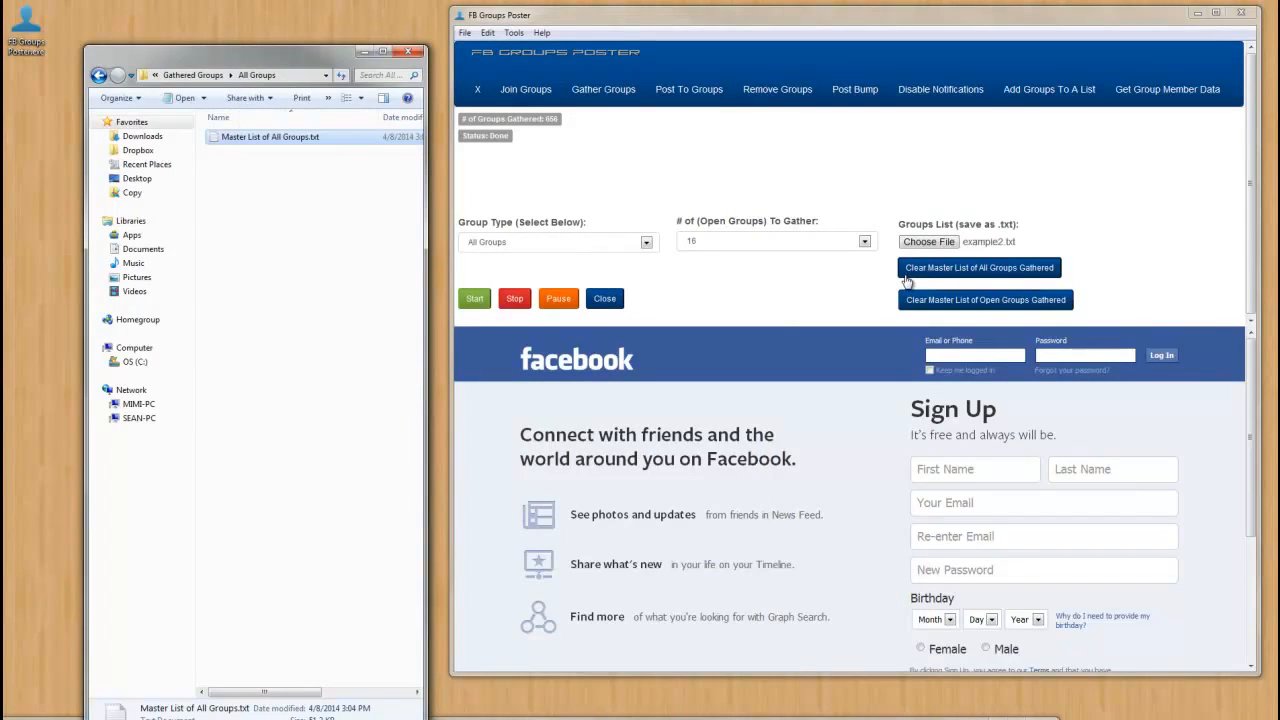
{"action": "left_click", "coordinate": [507, 302]}
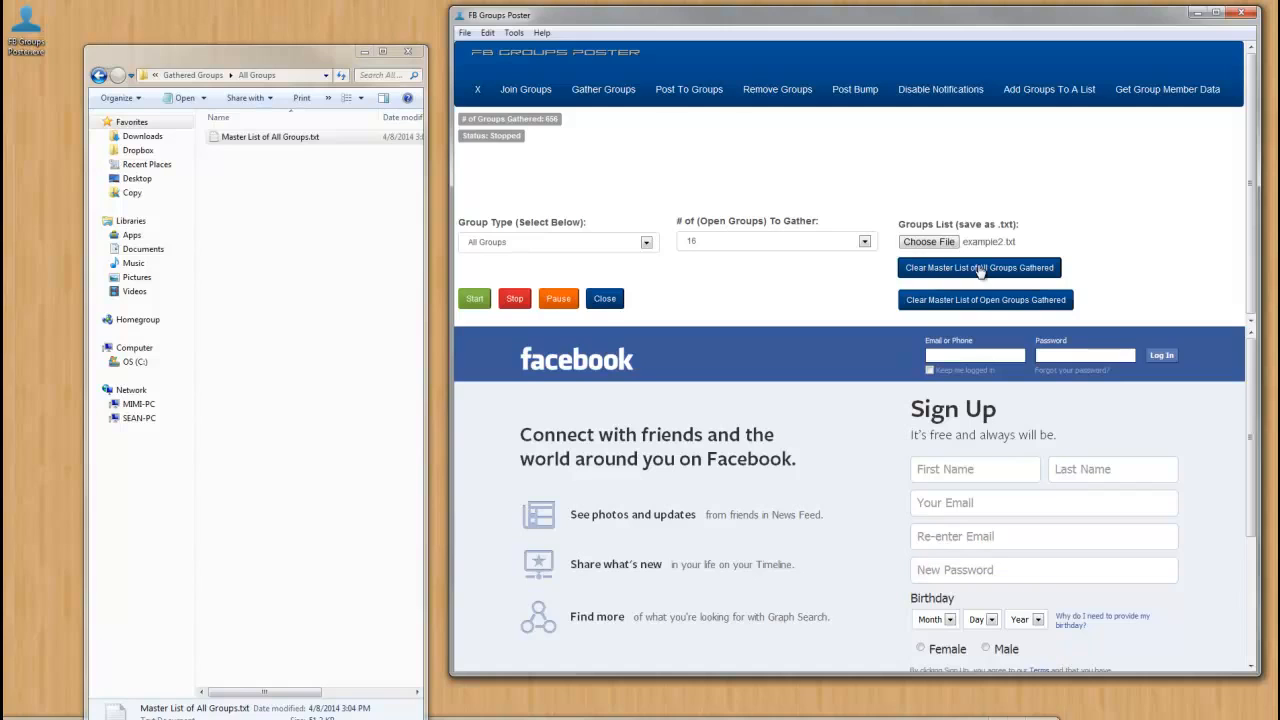
{"action": "left_click", "coordinate": [646, 242]}
{"action": "left_click", "coordinate": [636, 262]}
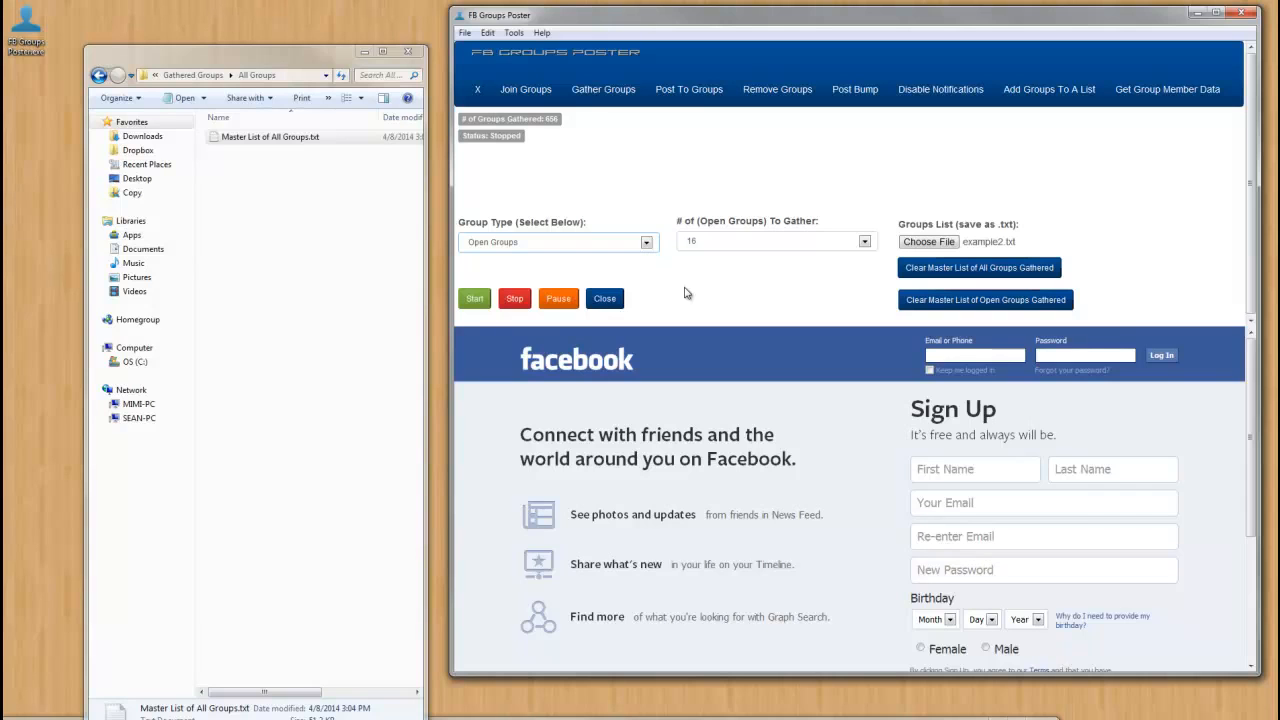
Step: View the available file actions for Master List of All Groups.txt without applying any, and leave the file selected
{"action": "right_click", "coordinate": [337, 143]}
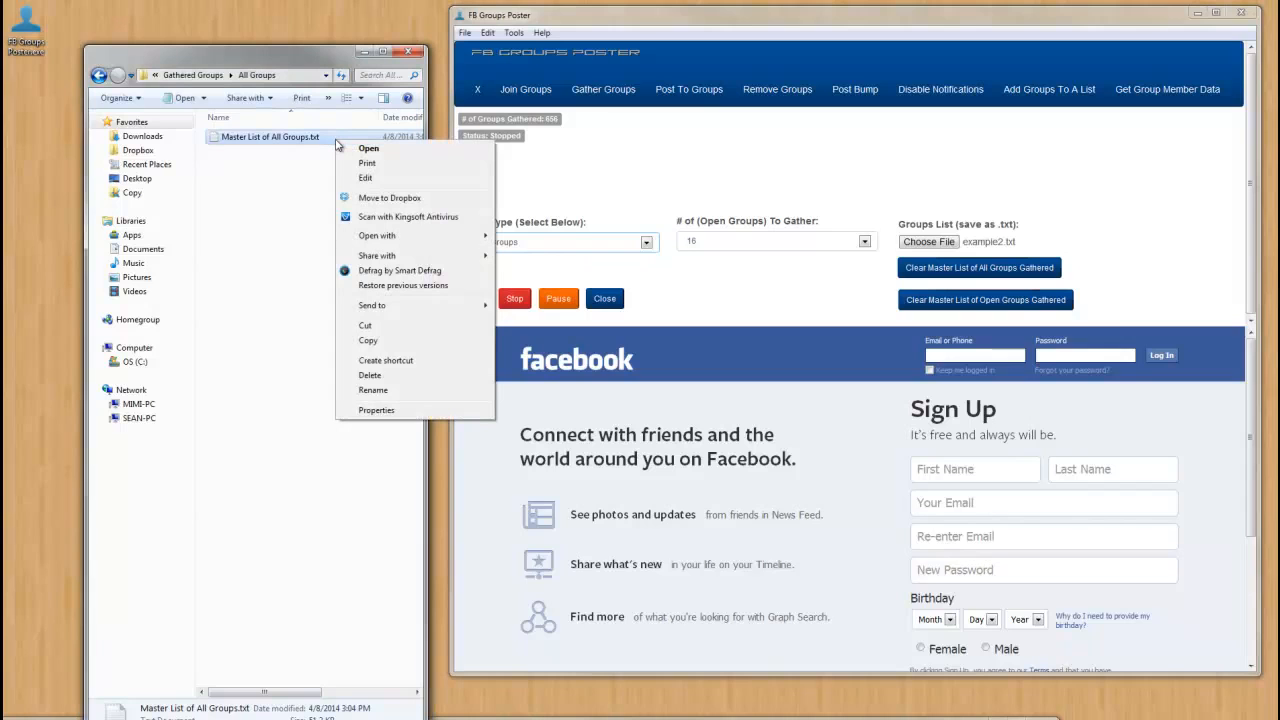
{"action": "left_click", "coordinate": [285, 206]}
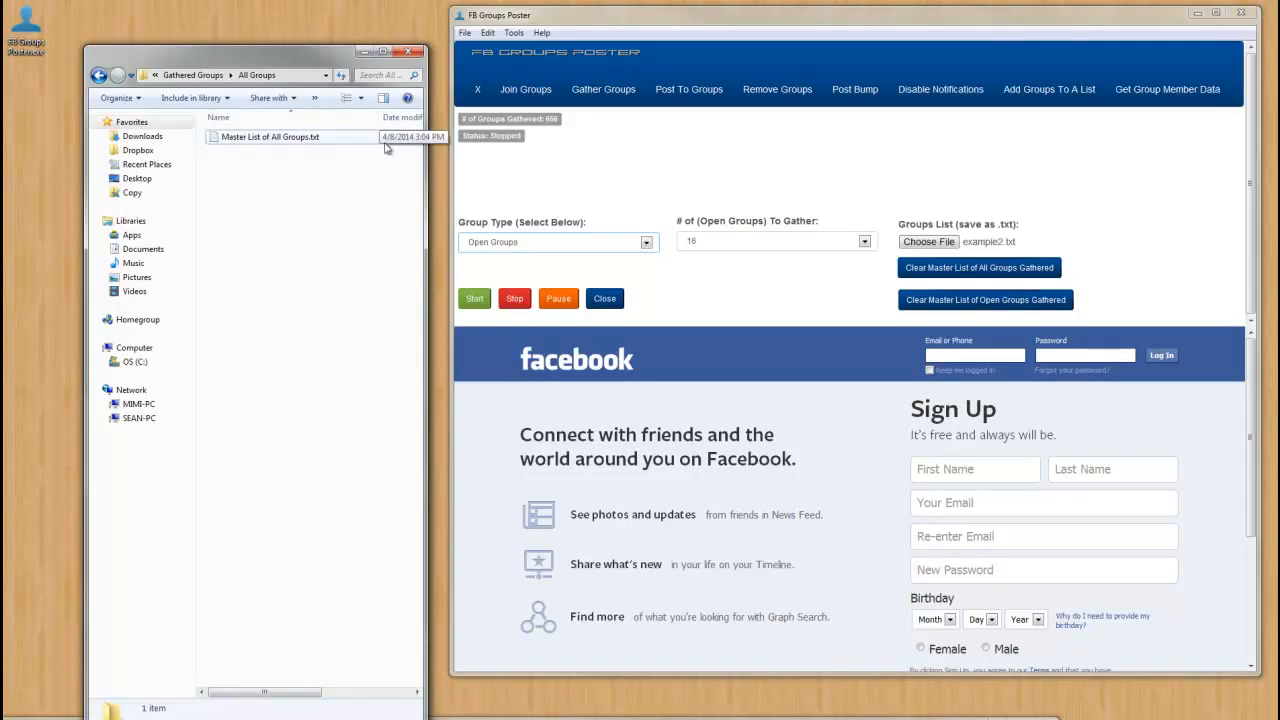
{"action": "left_click", "coordinate": [345, 142]}
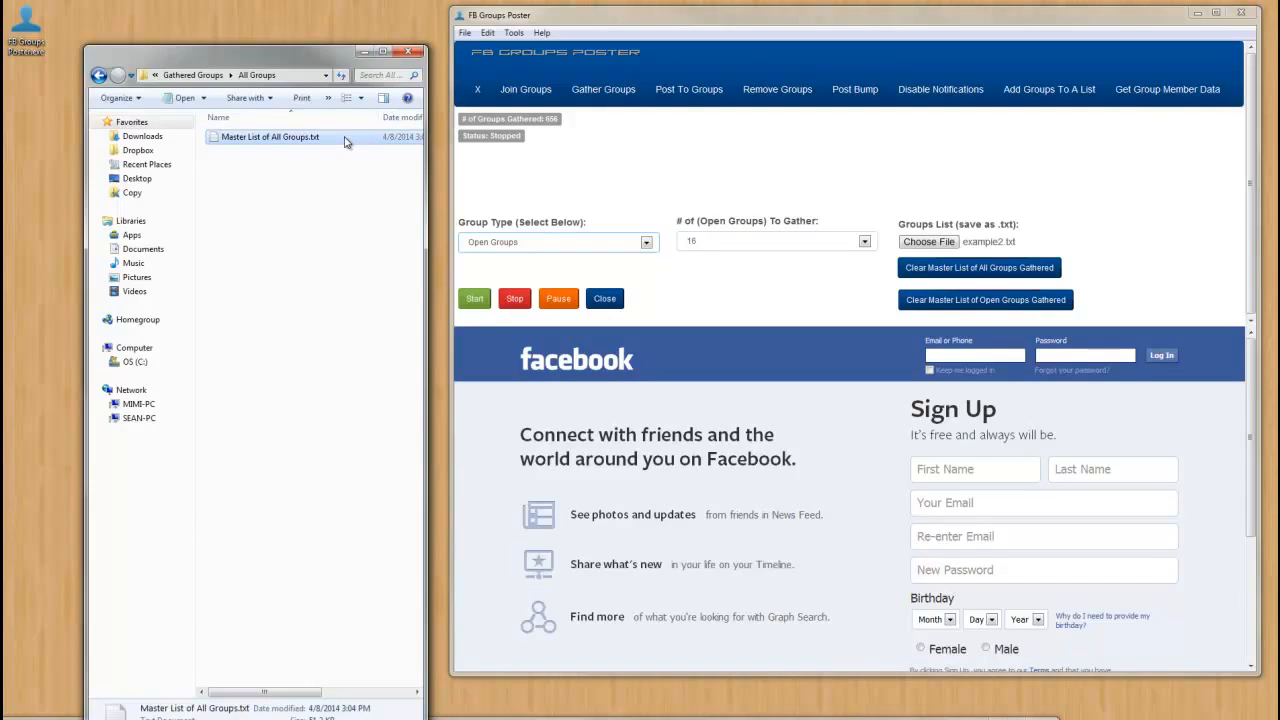